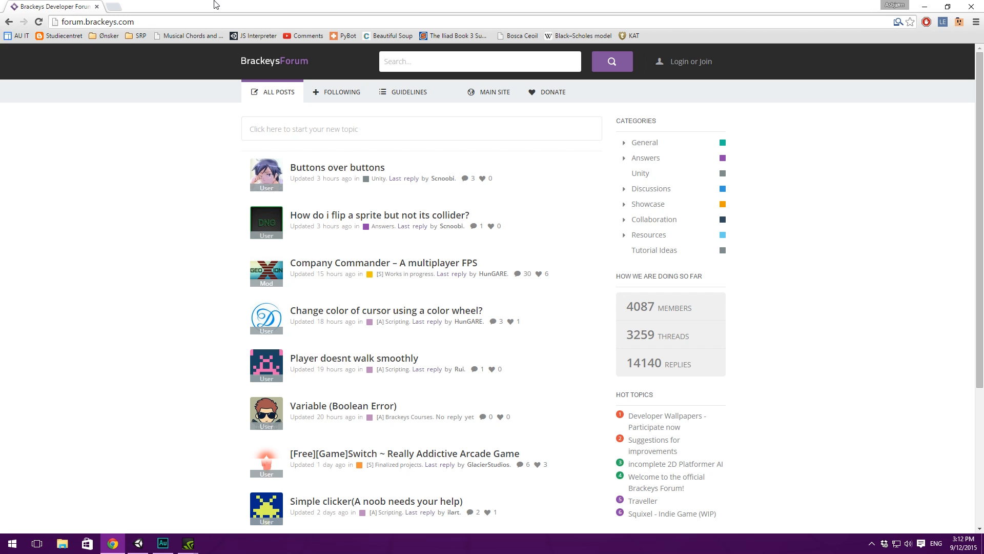
Switch to Unity and inspect the ball and platform in the main menu scene
key("super+d")
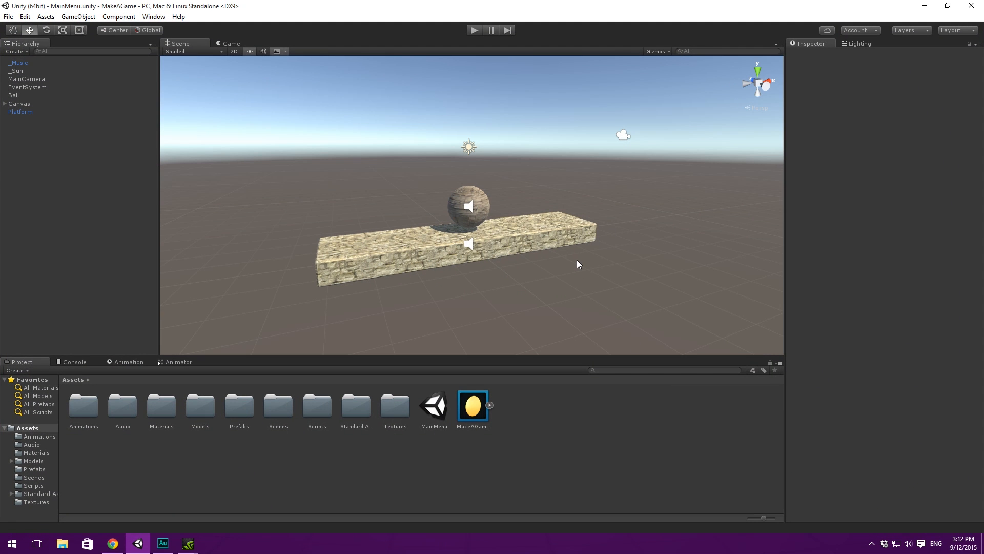
middle_click_drag(501, 217, 504, 224)
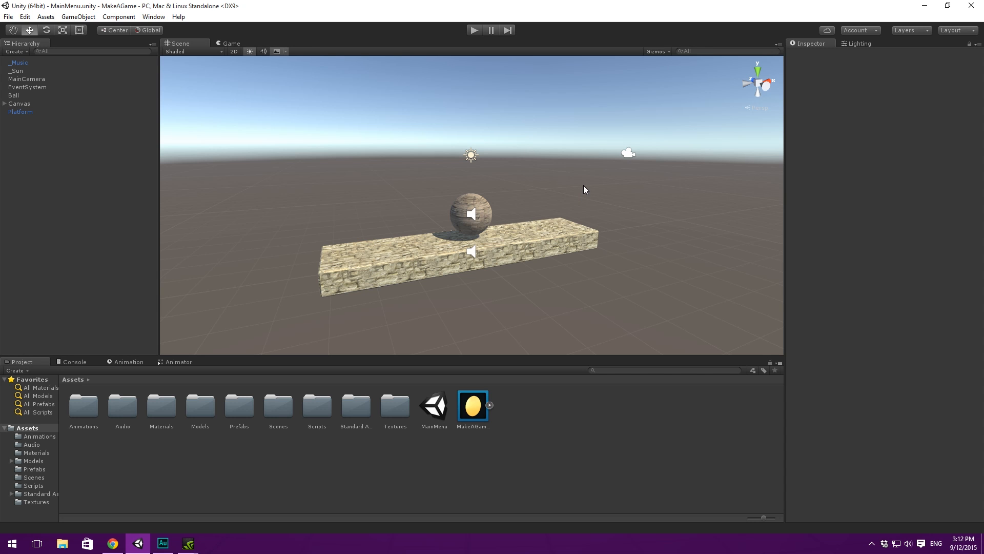
middle_click_drag(583, 183, 620, 128)
scroll(551, 163, "up", 3)
mouse_move(552, 163)
middle_mouse_down()
mouse_move(551, 180)
mouse_move(553, 169)
middle_mouse_up()
scroll(559, 170, "down", 3)
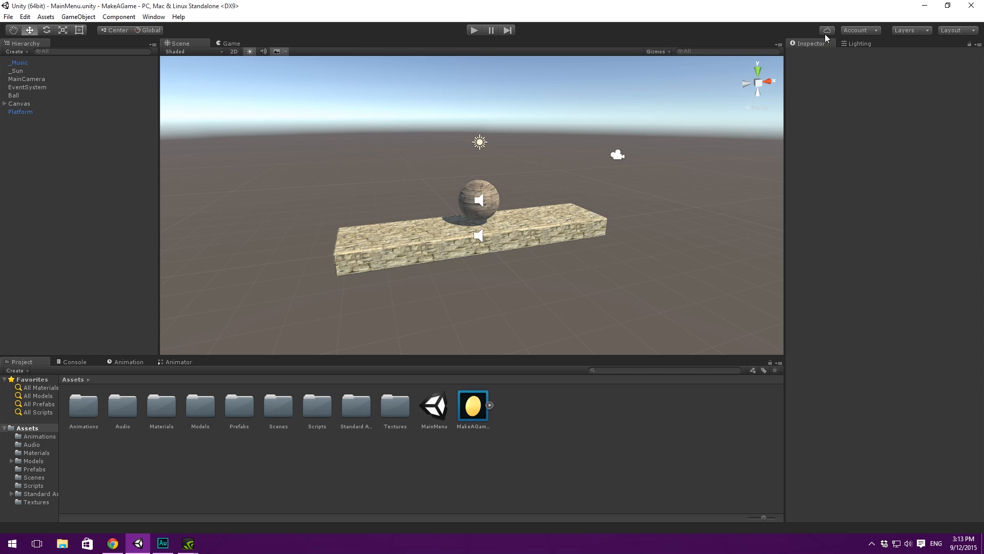
scroll(559, 178, "up", 3)
mouse_move(555, 165)
middle_mouse_down()
mouse_move(541, 171)
mouse_move(550, 149)
middle_mouse_up()
scroll(532, 174, "down", 1)
scroll(532, 179, "up", 1)
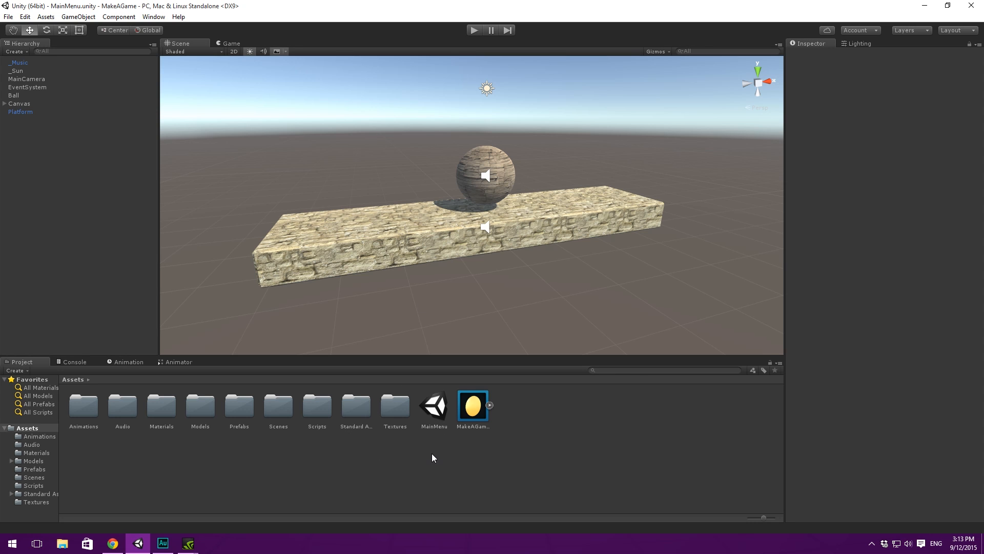
Set the MakeAGameIcon texture type to Editor GUI and Legacy GUI with Trilinear filtering, and apply the import settings
left_click(475, 412)
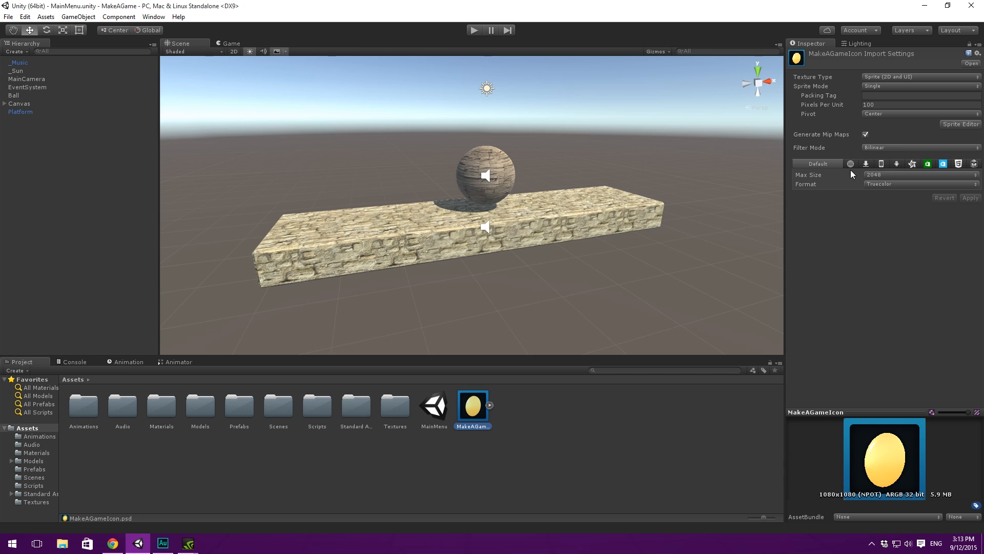
left_click(894, 76)
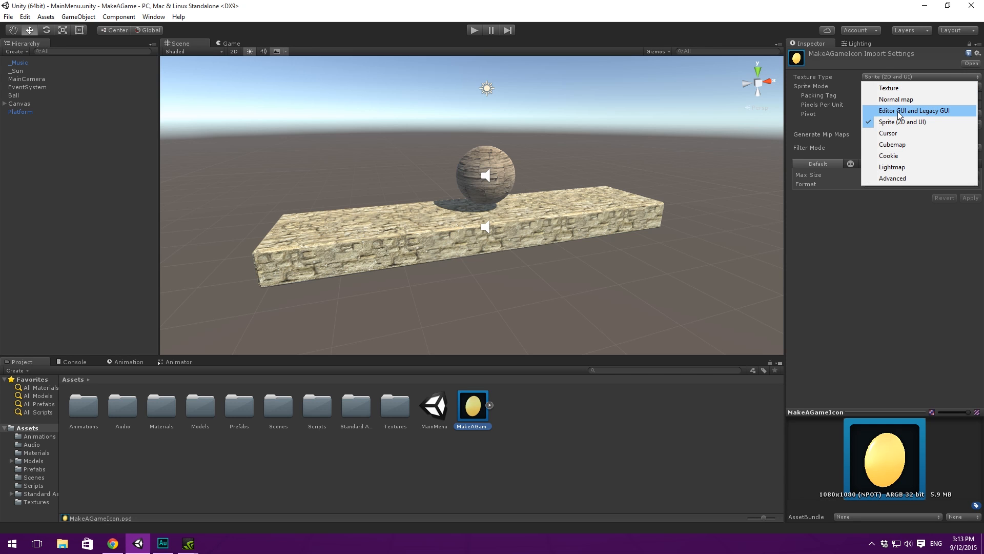
left_click(899, 115)
left_click(878, 90)
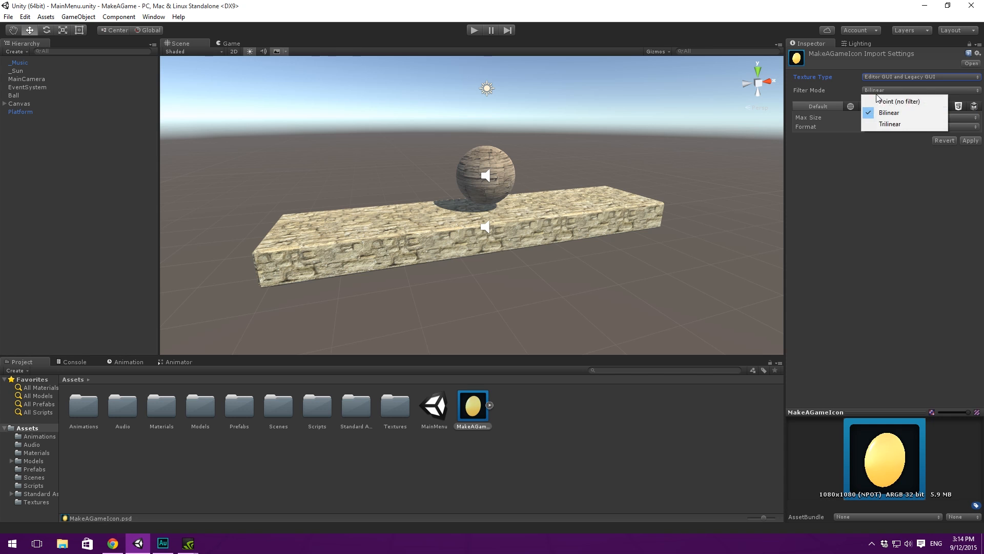
left_click(884, 125)
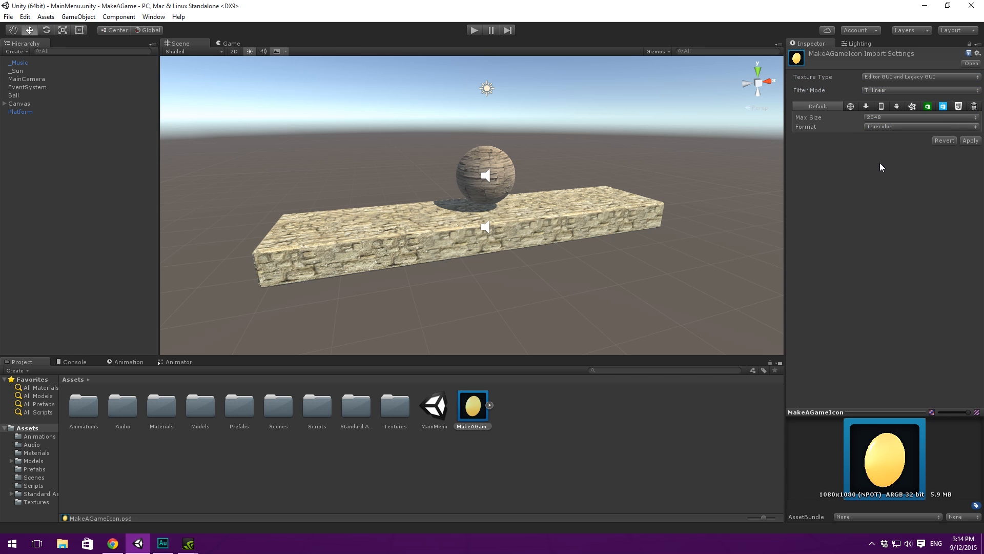
left_click(807, 128)
left_click(971, 141)
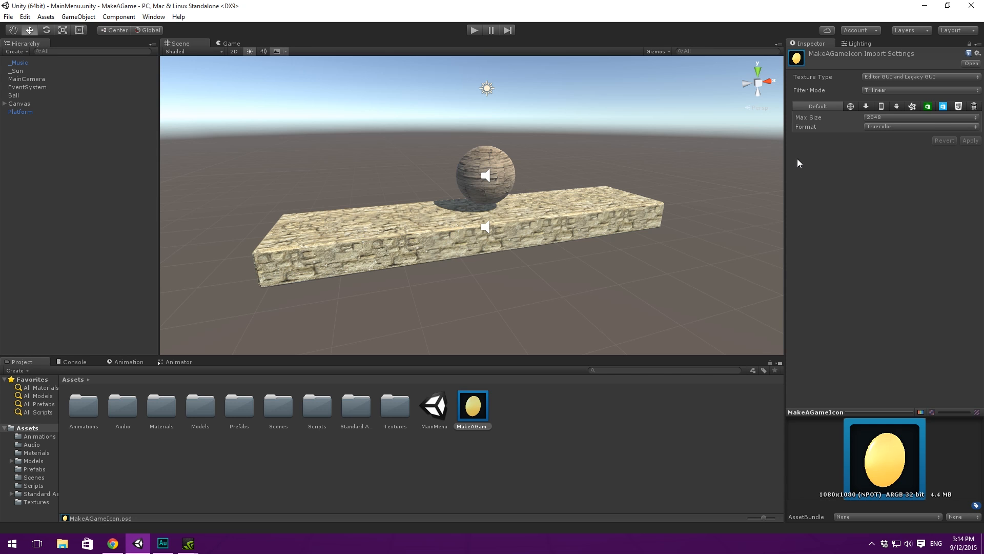
left_click(699, 432)
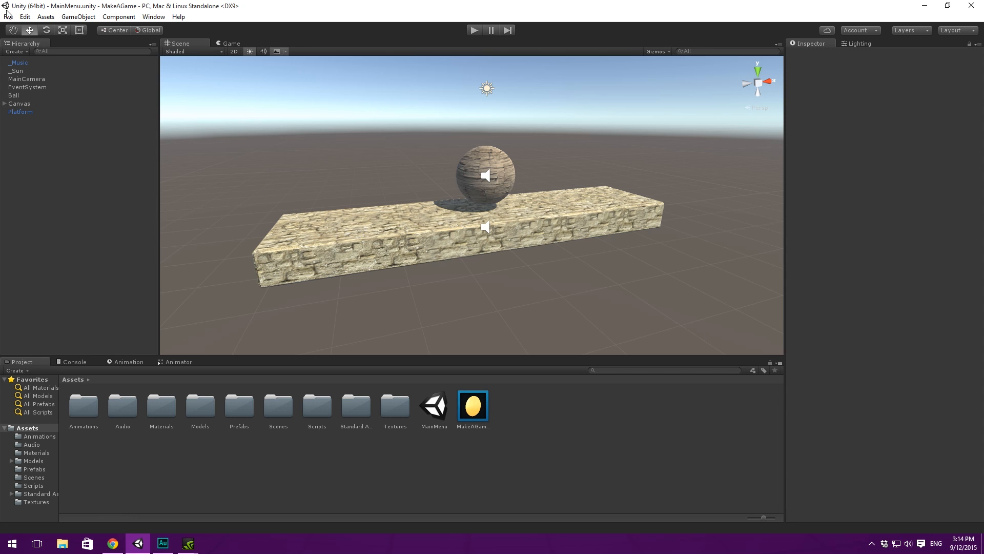
Open the build settings and move the dialog clear of the ball in the scene
left_click(25, 17)
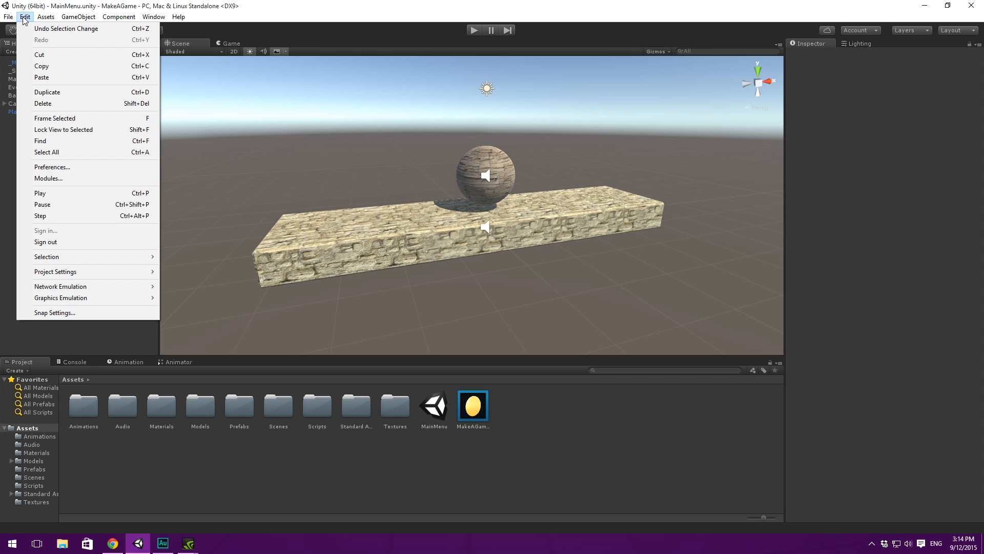
mouse_move(10, 17)
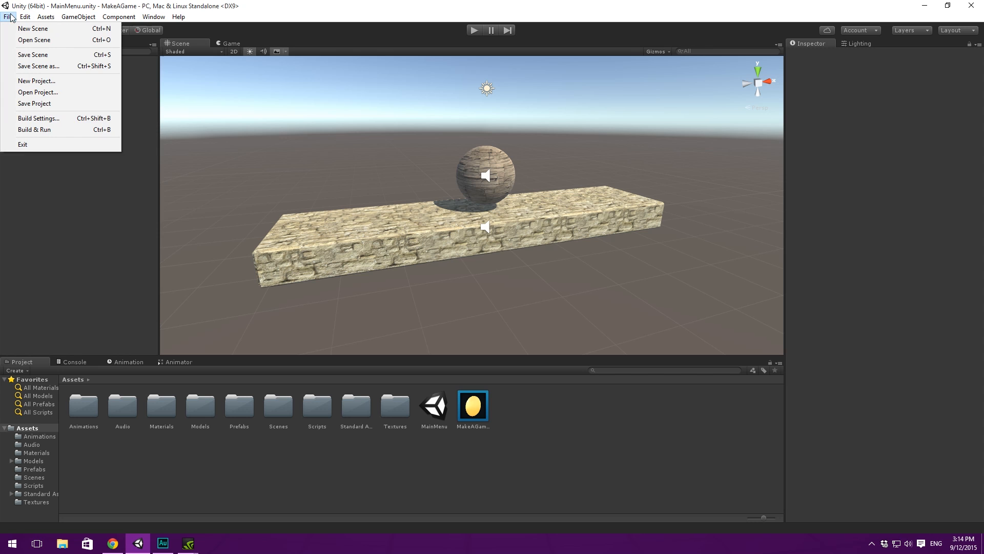
left_click(57, 121)
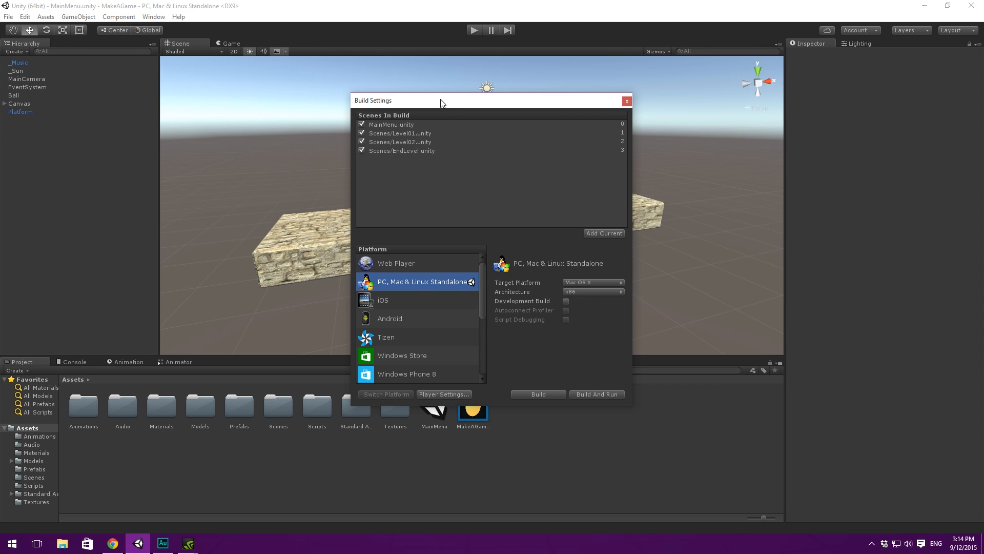
left_click_drag(545, 103, 778, 153)
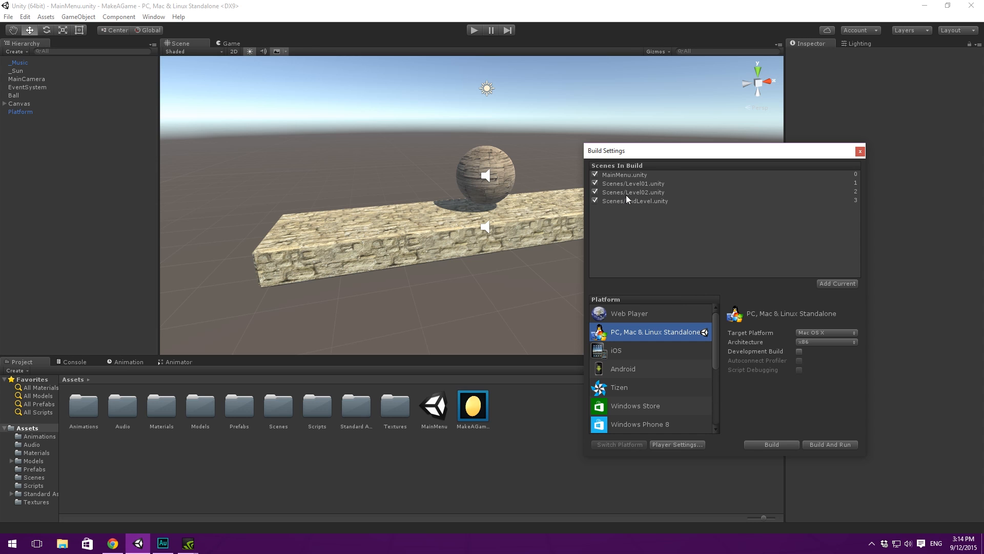
Go through the scenes in the build, from MainMenu and Level01 to Level02 and EndLevel
left_click(609, 175)
left_click(657, 185)
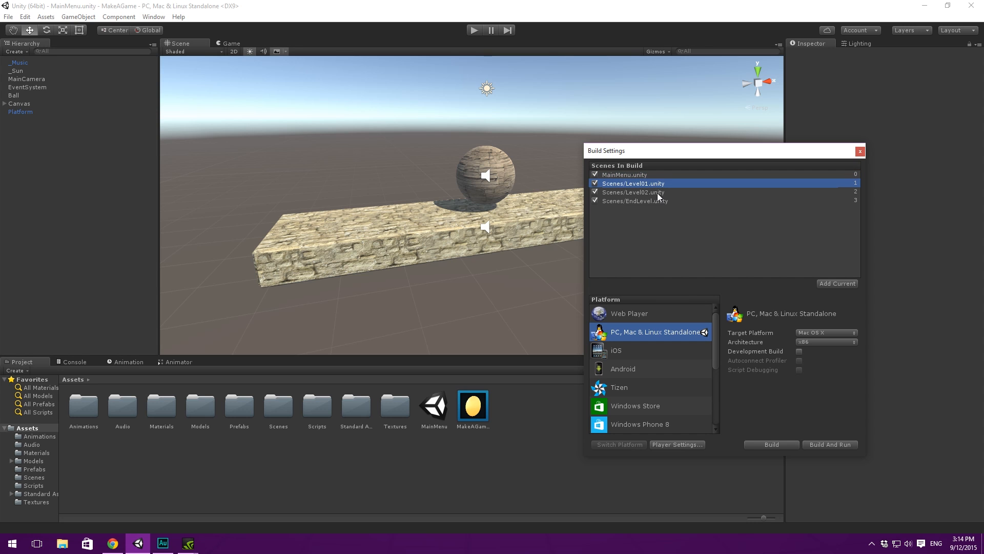
left_click(657, 192)
key("Down")
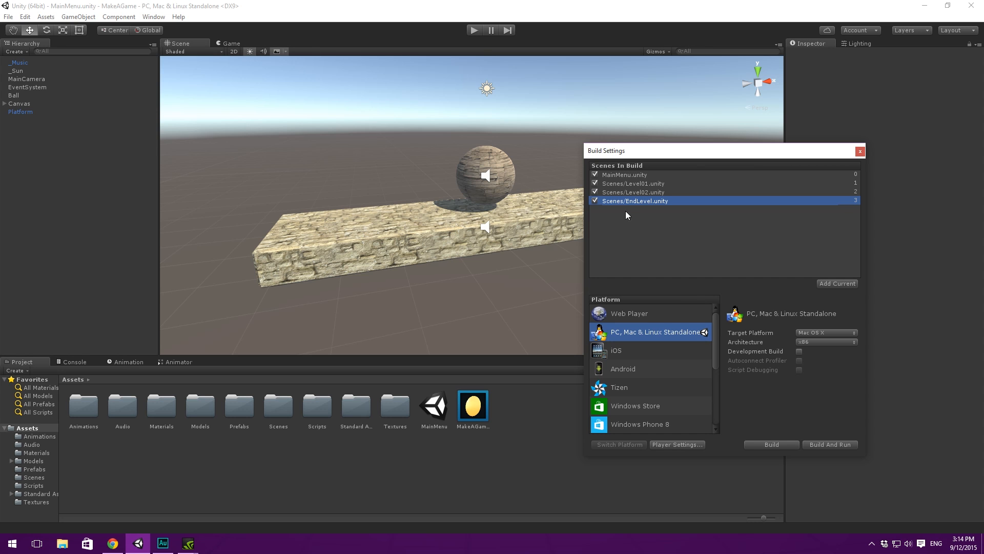
left_click_drag(689, 151, 558, 132)
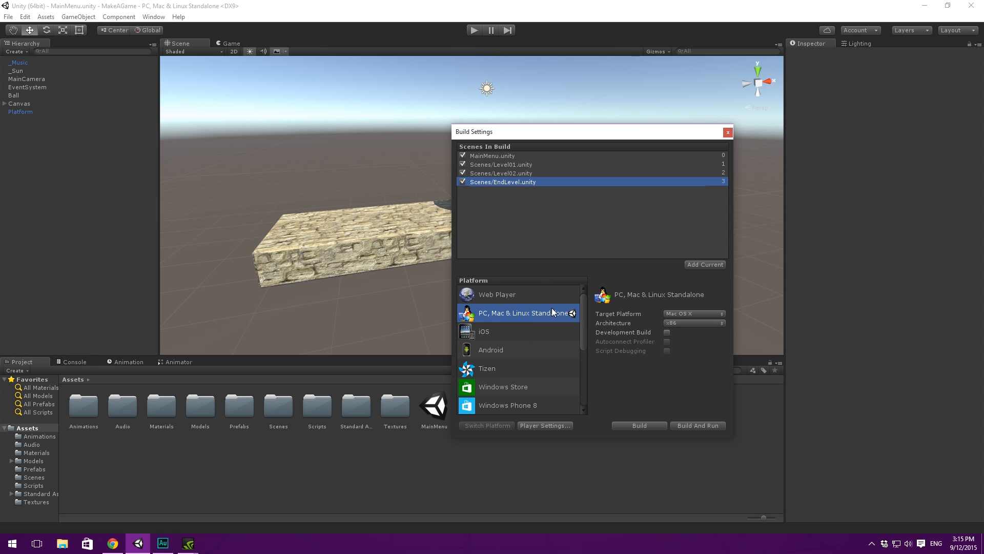
Look through the build options for Web Player, iOS, Android, Tizen and Windows Store, and return to PC, Mac & Linux Standalone
mouse_move(584, 304)
left_mouse_down()
mouse_move(583, 364)
mouse_move(583, 307)
left_mouse_up()
left_click(567, 297)
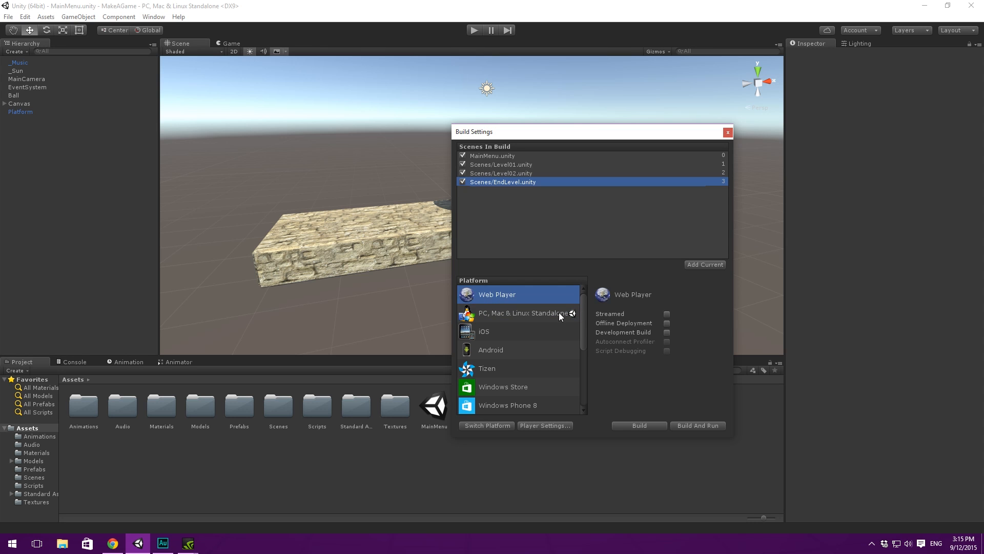
left_click(553, 332)
left_click(553, 351)
left_click(552, 368)
left_click(552, 385)
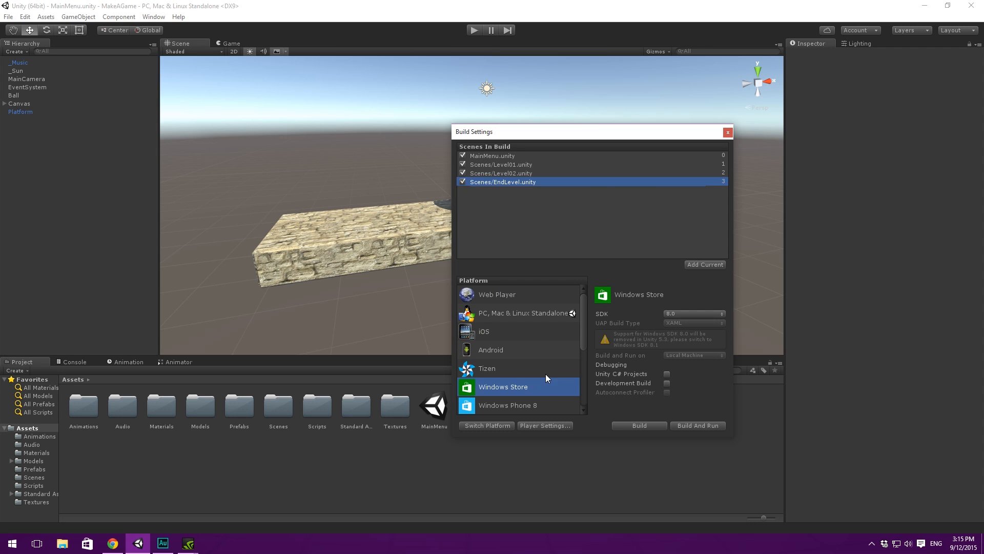
left_click(500, 313)
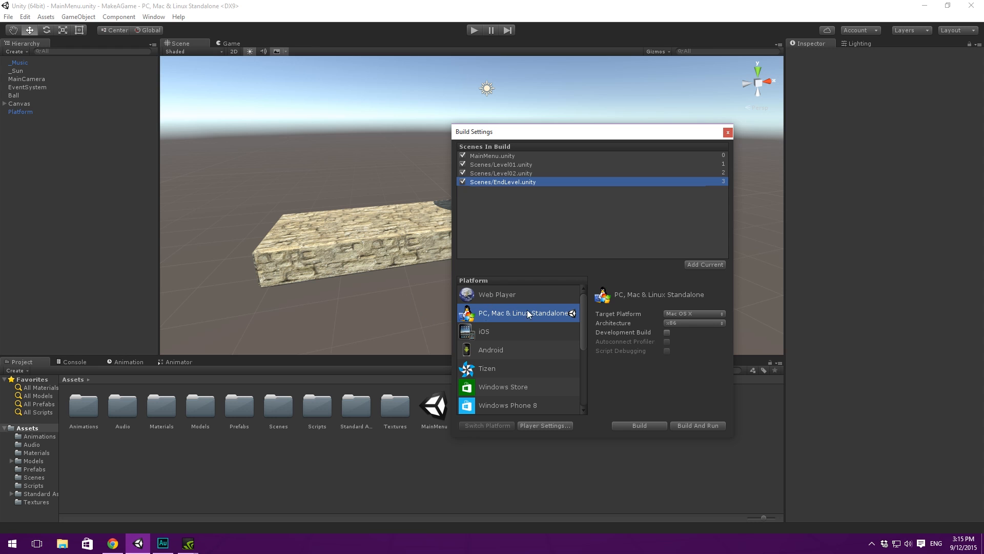
Choose Mac OS X as the standalone target platform and x86 as the architecture
left_click_drag(618, 136, 574, 140)
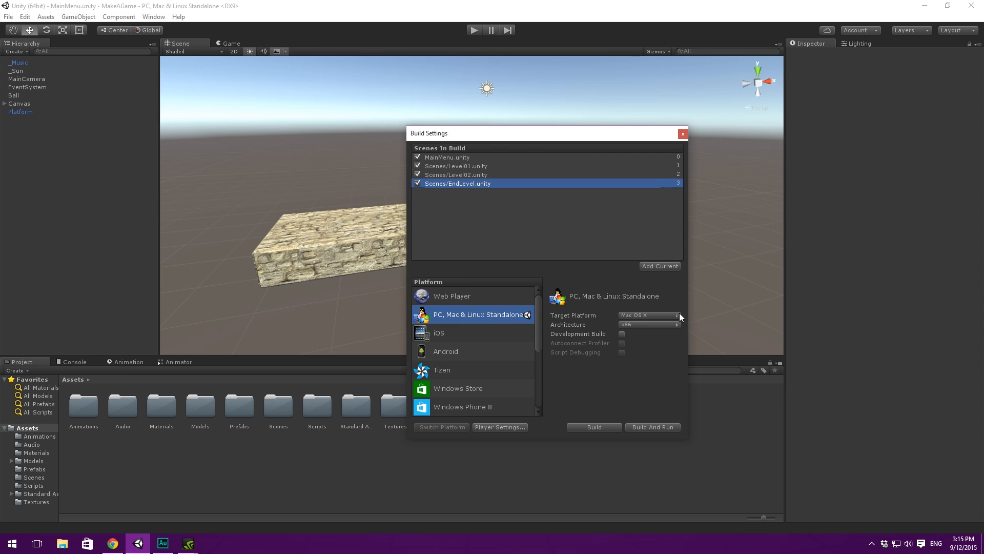
left_click(637, 316)
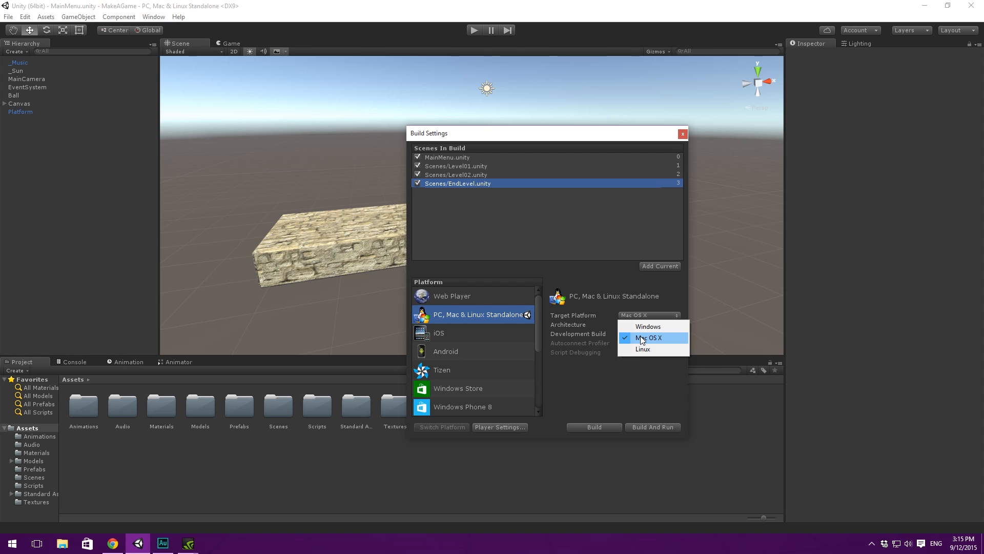
left_click(641, 338)
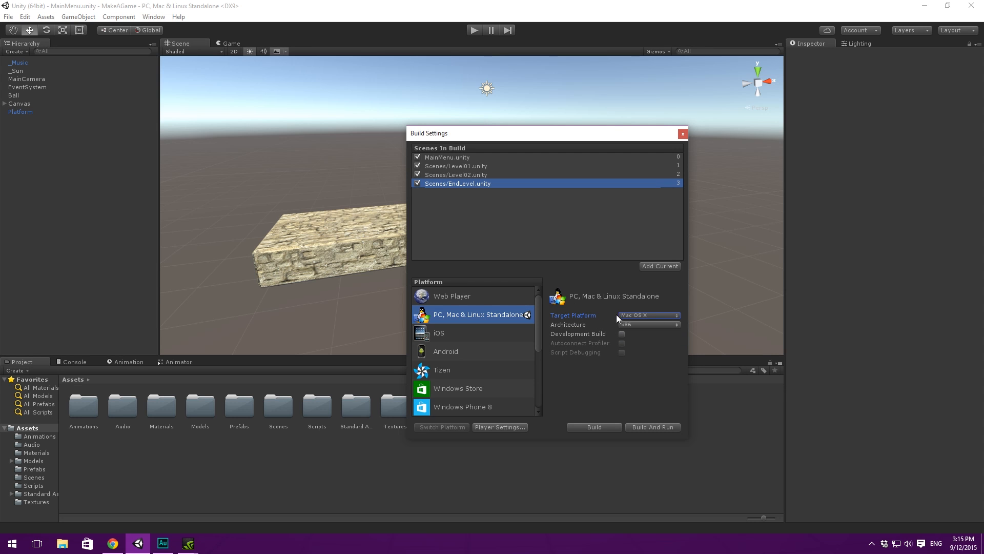
left_click(635, 324)
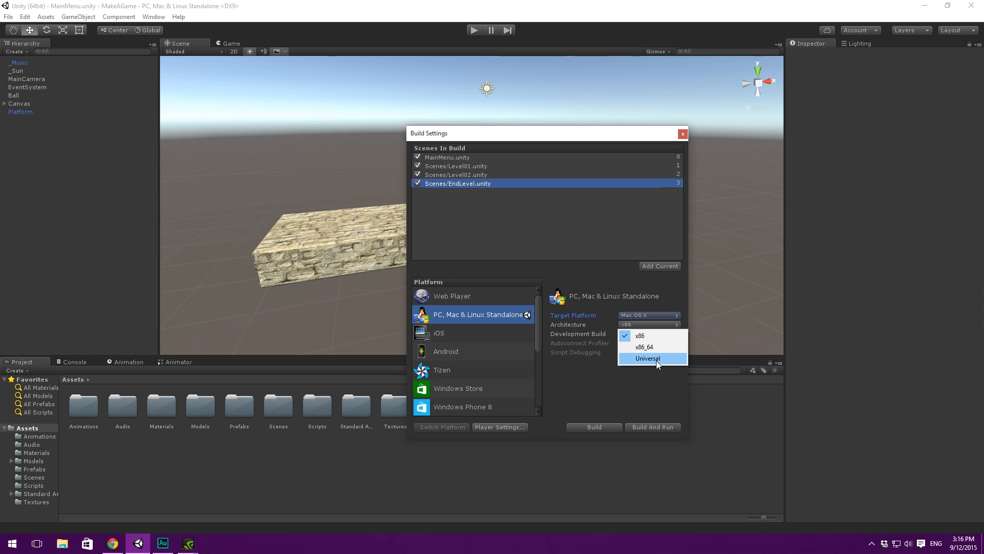
left_click(641, 338)
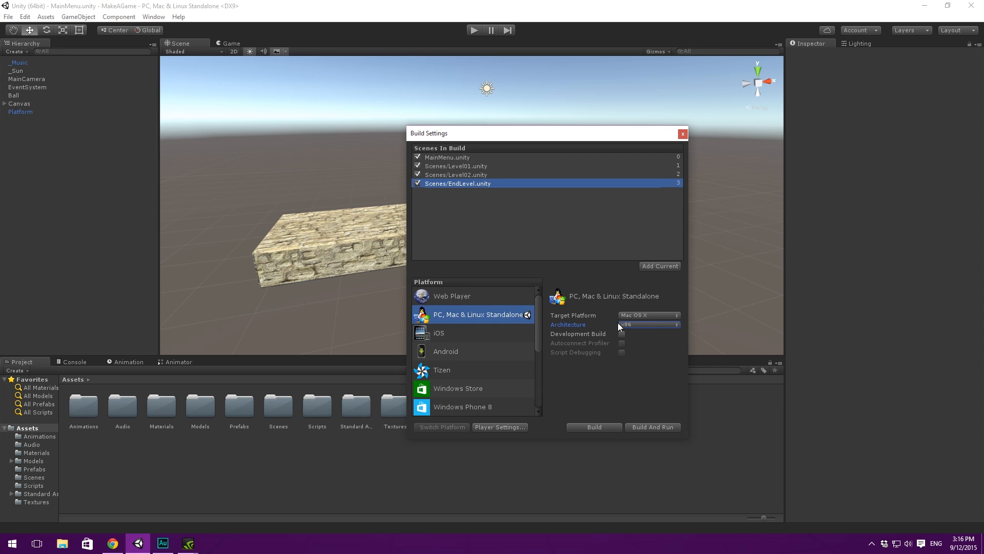
Try the x86_64 architecture with Development Build enabled, and return to x86 with that option off
left_click(650, 323)
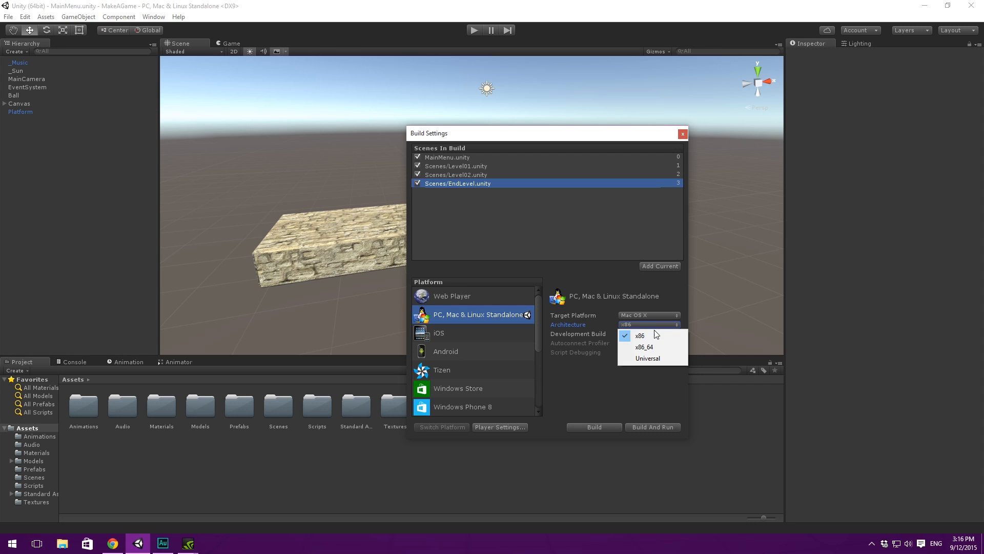
left_click(656, 342)
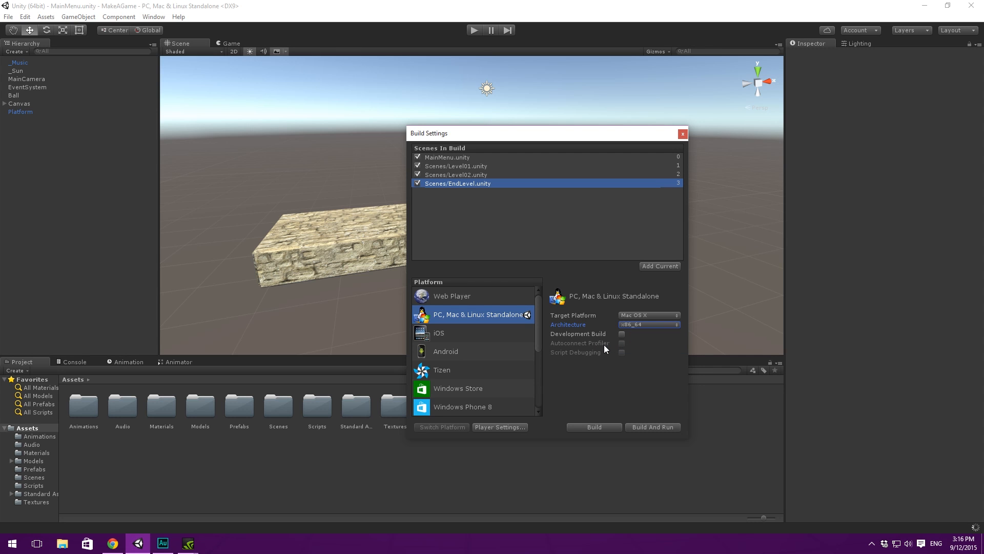
left_click(641, 334)
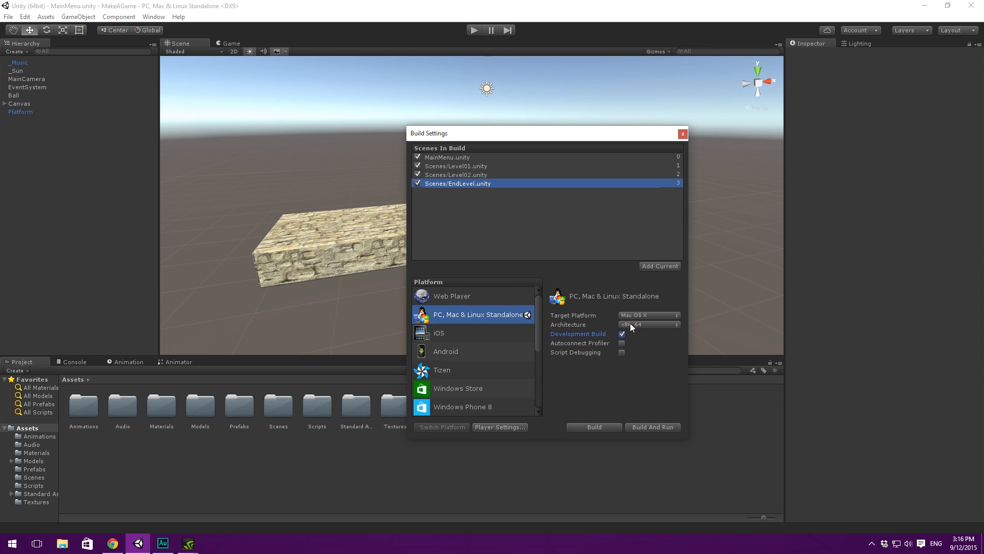
left_click(629, 323)
left_click(639, 334)
left_click(626, 334)
Open the player settings and check the company name, product name and PC, Mac & Linux Standalone settings
left_click(500, 427)
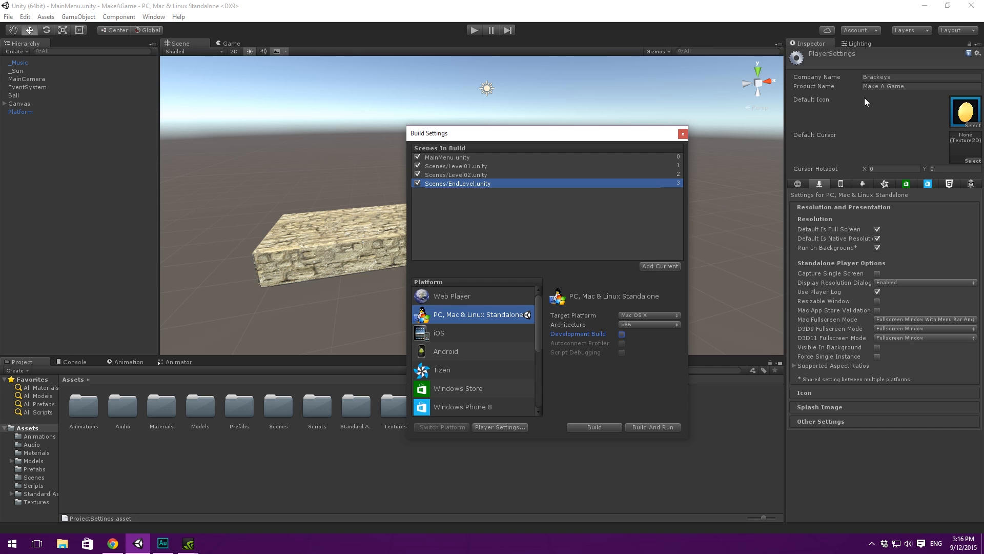
left_click(904, 78)
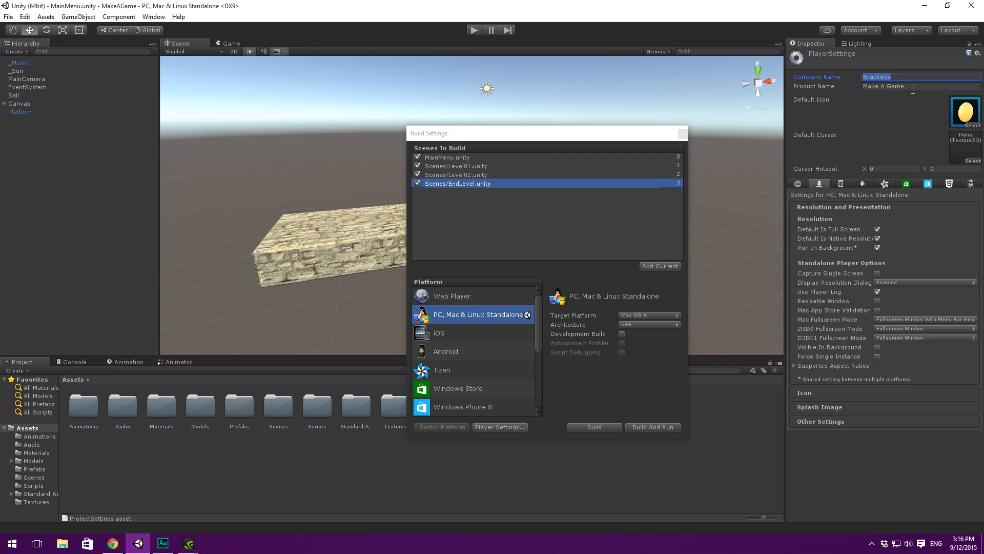
left_click(918, 86)
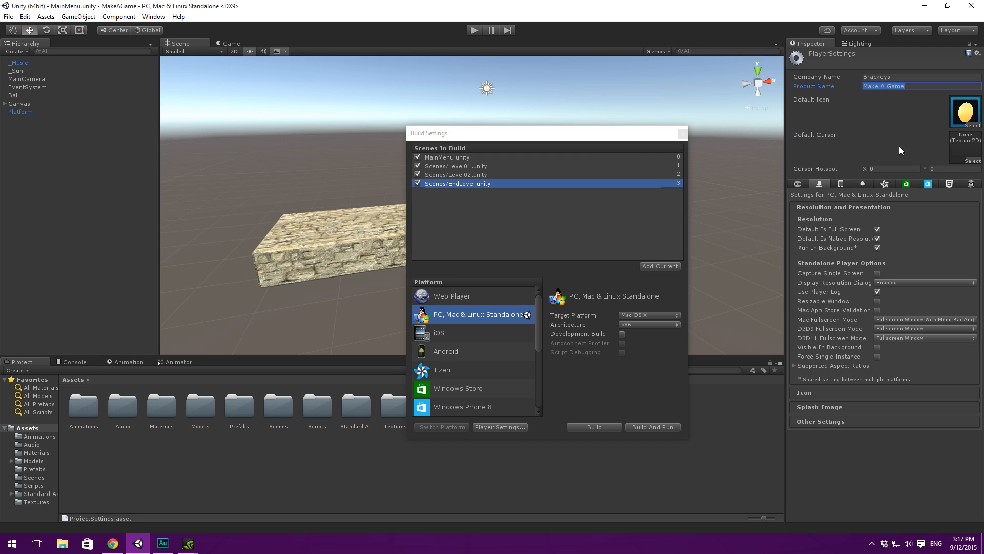
left_click_drag(583, 137, 404, 77)
left_click(819, 286)
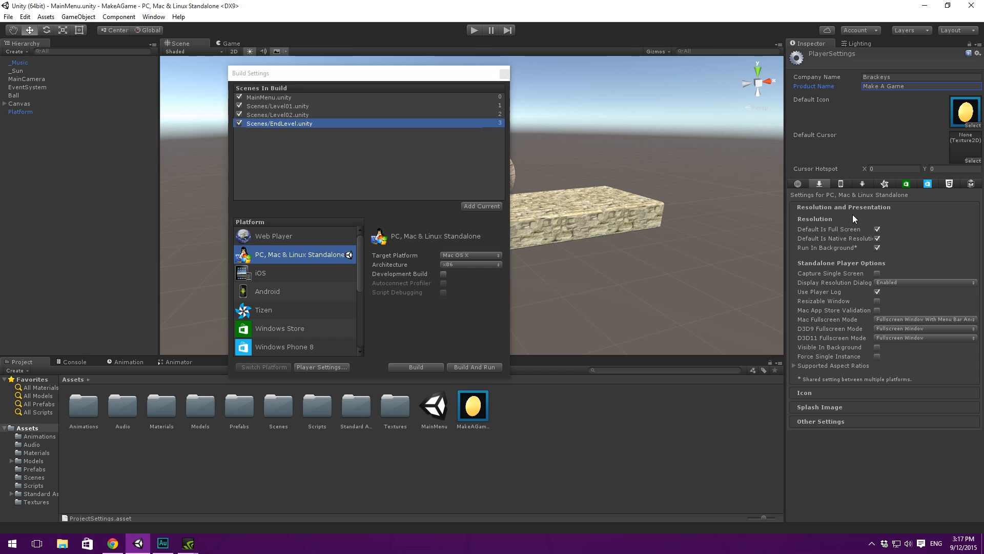
left_click(820, 183)
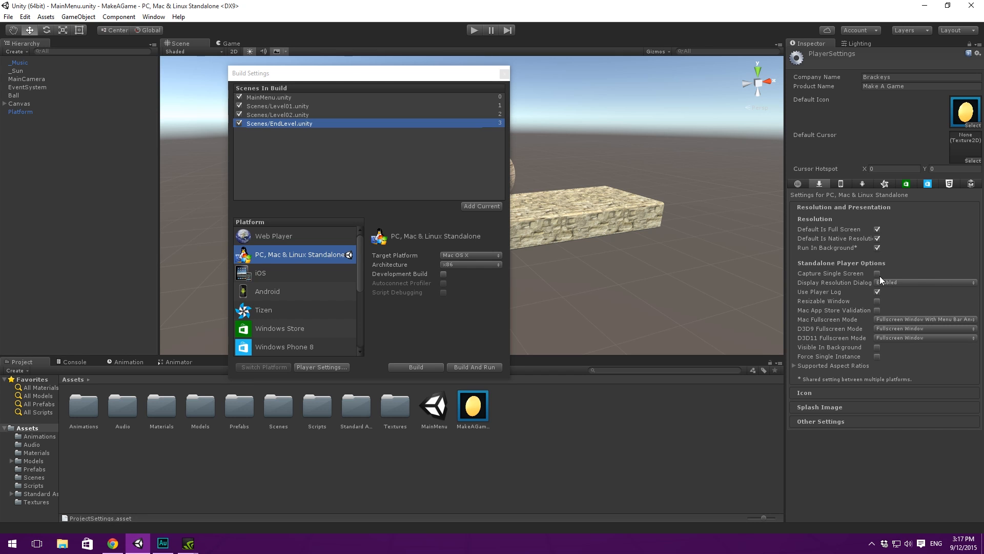
Check the Display Resolution Dialog and Mac Fullscreen Mode choices, and try Mac App Store Validation before switching it off again
left_click(908, 282)
left_click(863, 444)
left_click(877, 310)
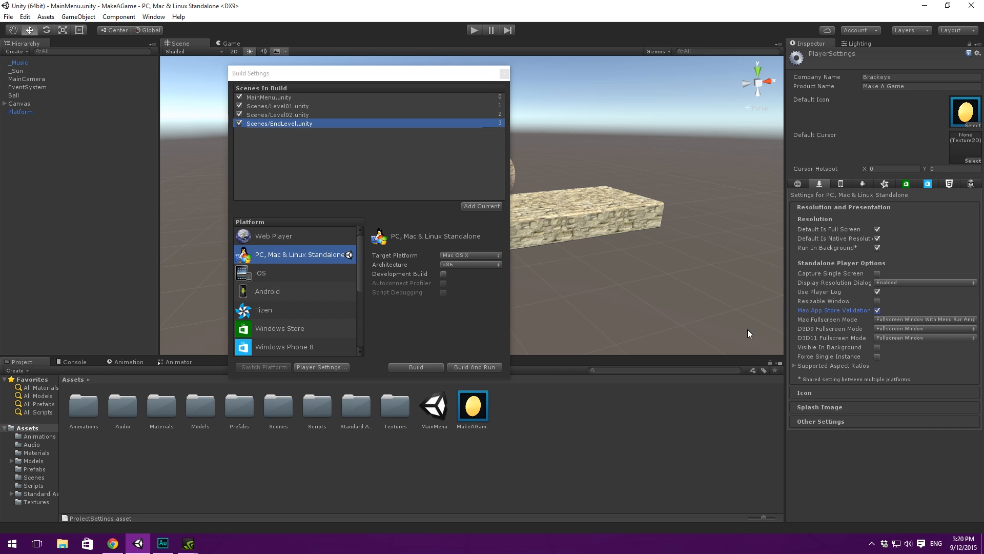
left_click(877, 310)
left_click(921, 319)
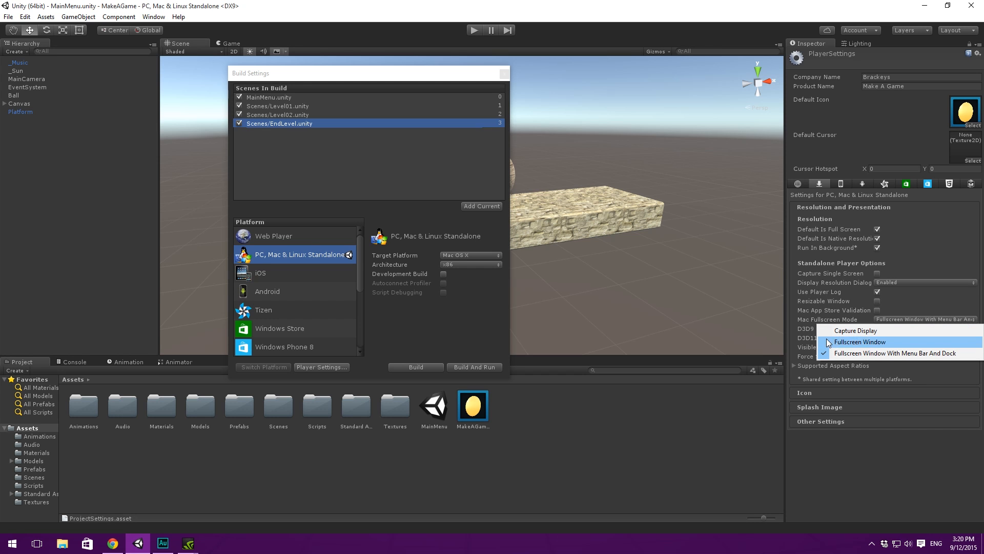
left_click(917, 423)
Look at the splash image section and the supported aspect ratios under Resolution and Presentation
left_click(823, 235)
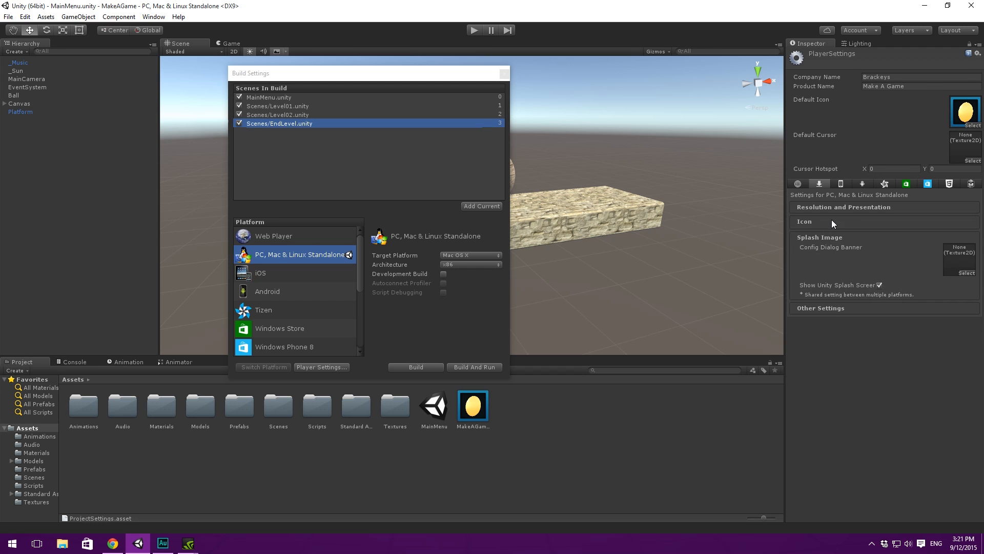
left_click(835, 207)
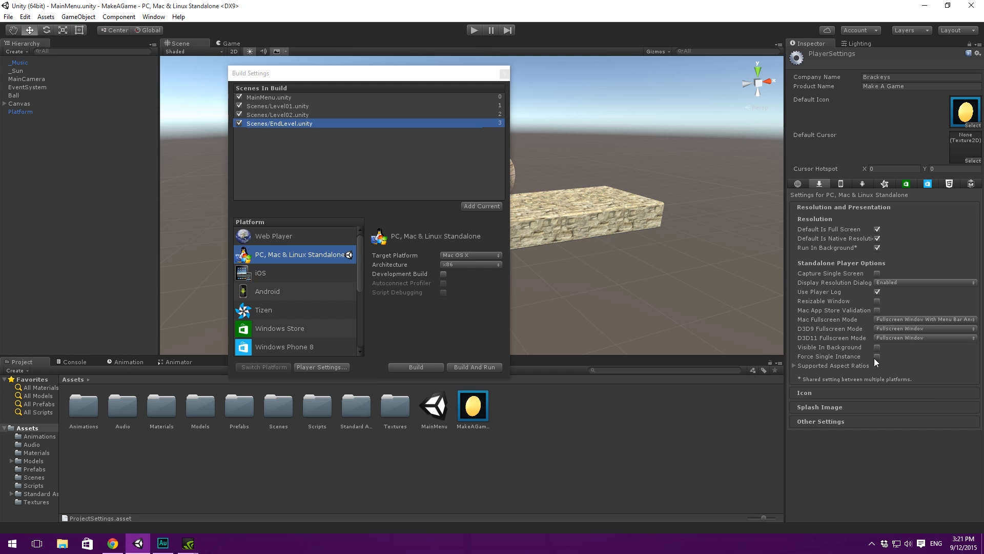
left_click(798, 365)
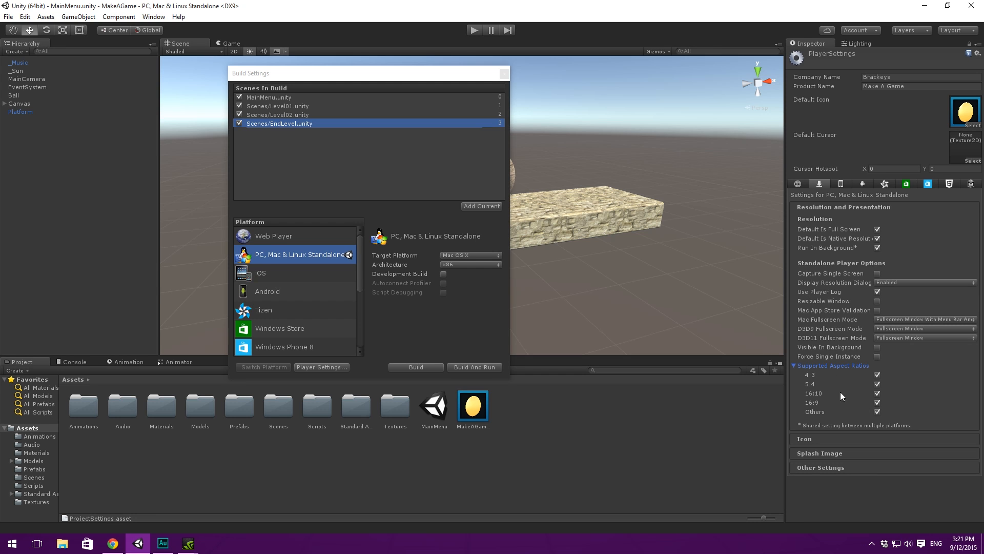
left_click(801, 365)
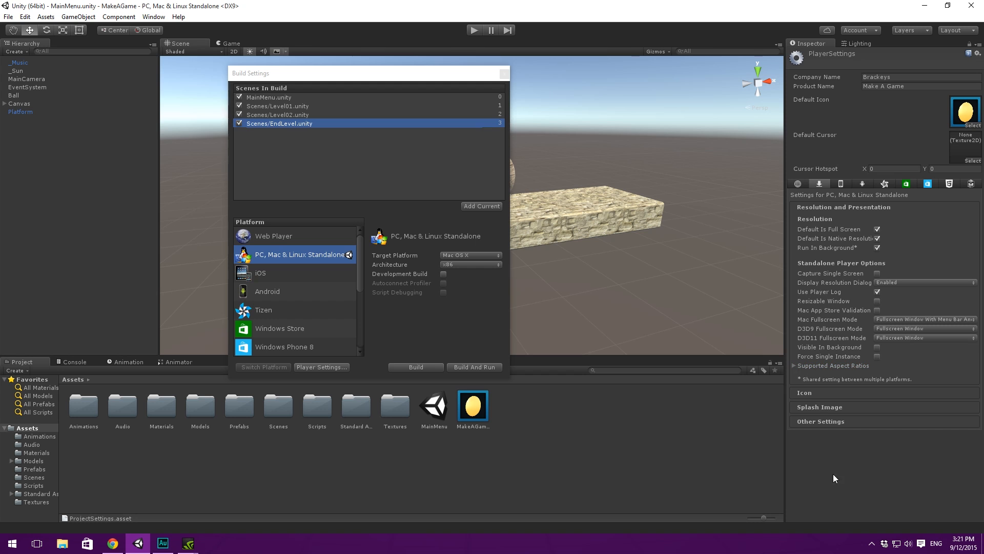
Review the standalone Icon, Splash Image and Other Settings sections of the player settings, and collapse them again
left_click(843, 392)
scroll(832, 331, "down", 5)
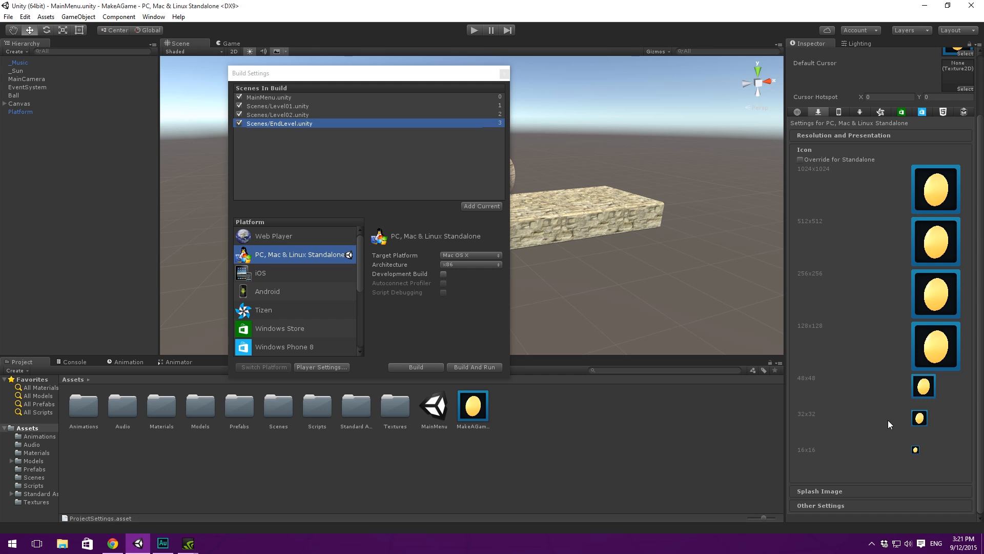
scroll(820, 205, "up", 5)
left_click(829, 215)
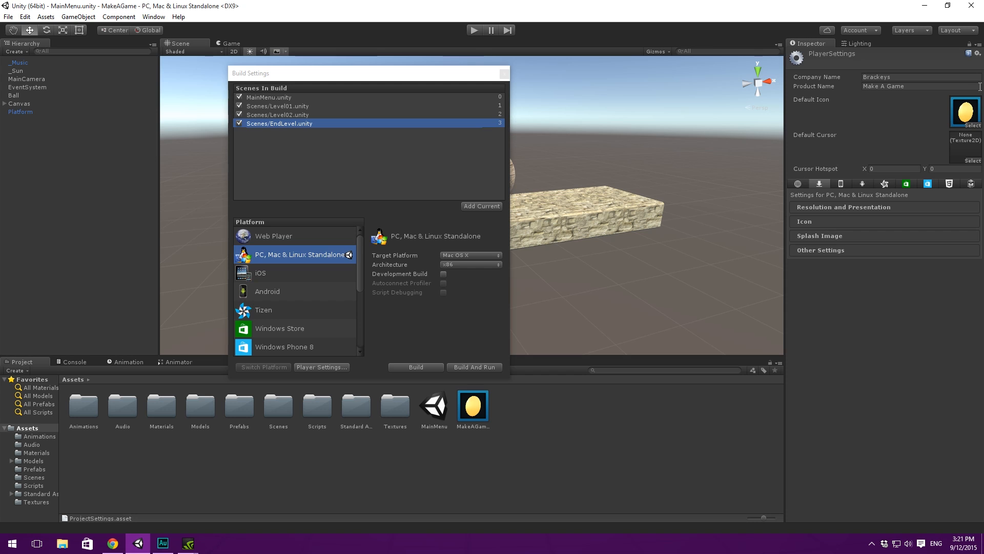
left_click(829, 237)
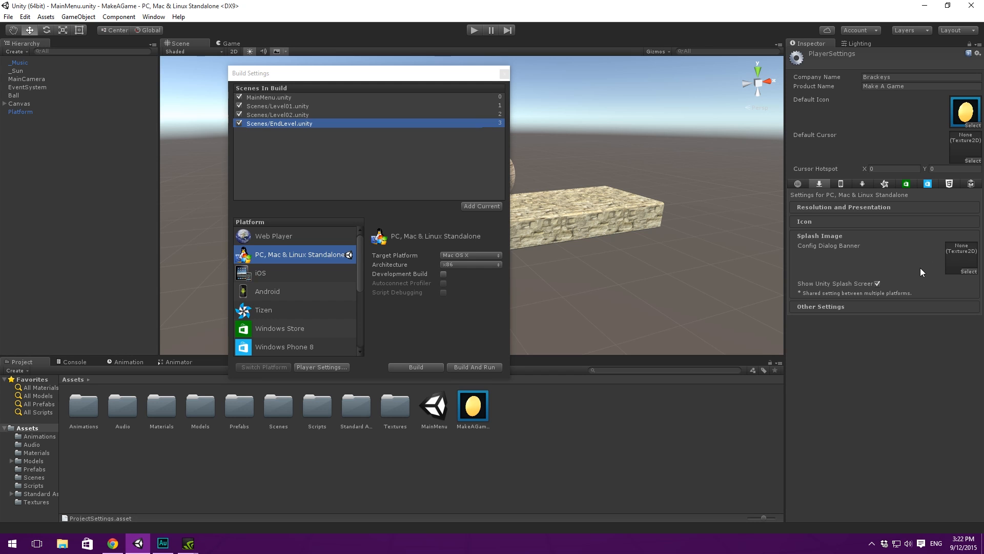
left_click(829, 236)
left_click(826, 250)
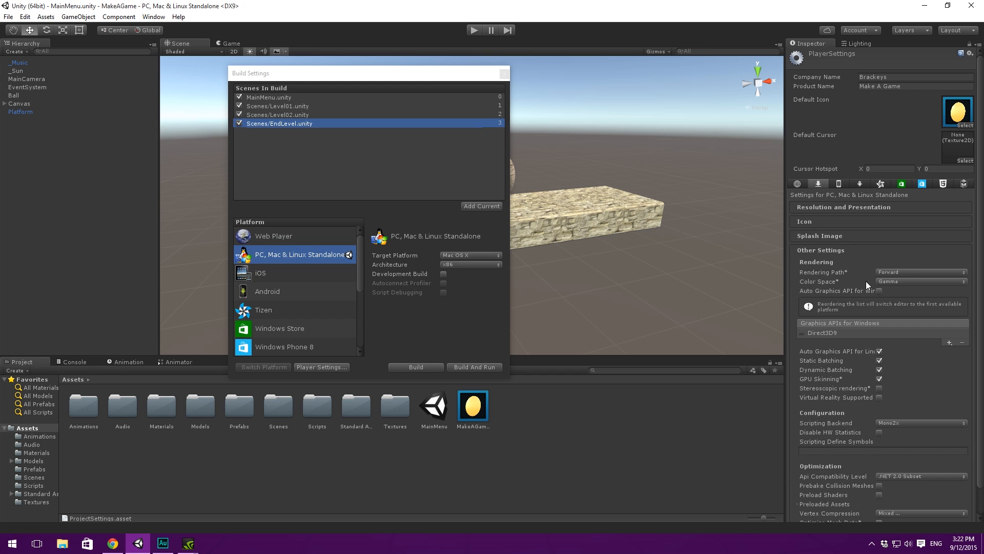
scroll(852, 278, "down", 2)
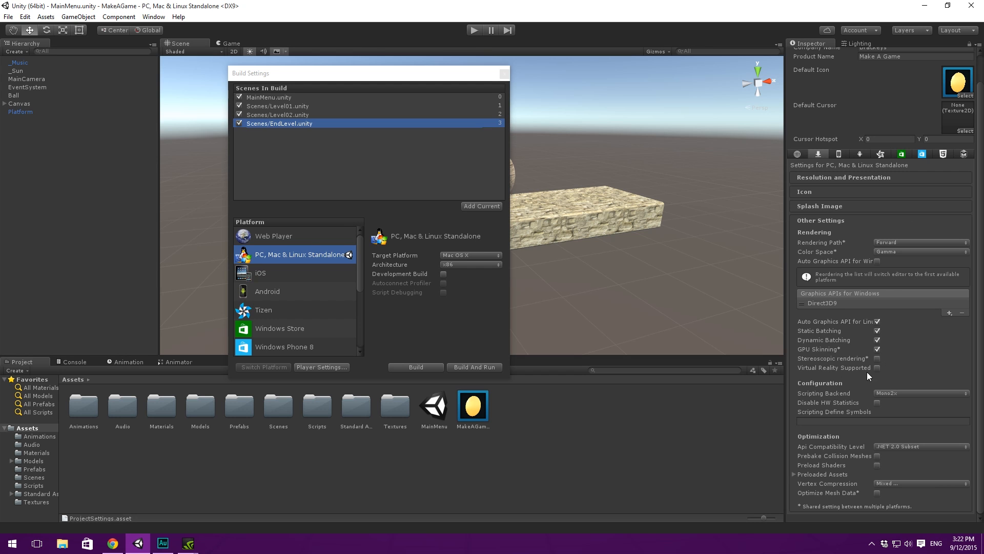
left_click(816, 220)
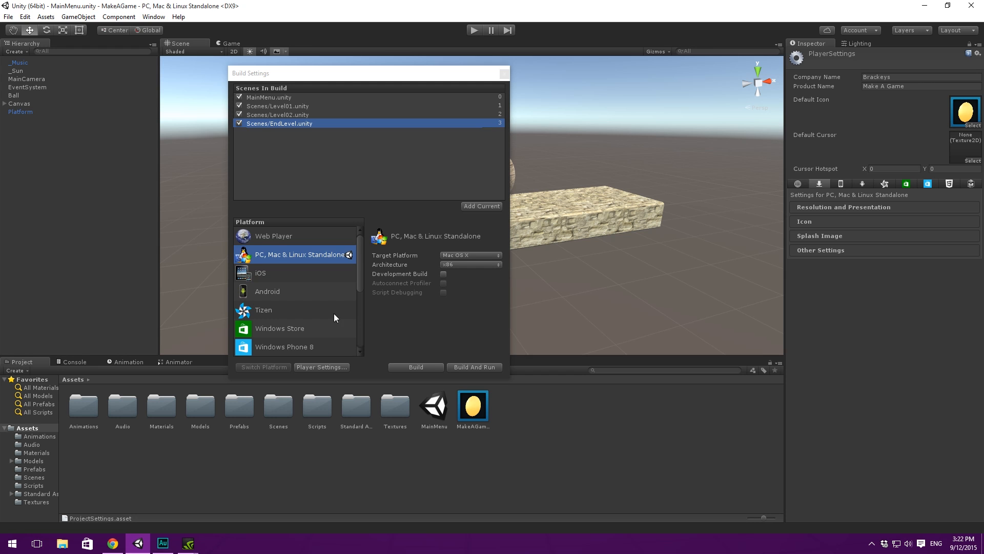
Start the Mac OS X build and create a folder named Mac inside the project's Builds folder
left_click(419, 343)
left_click(413, 368)
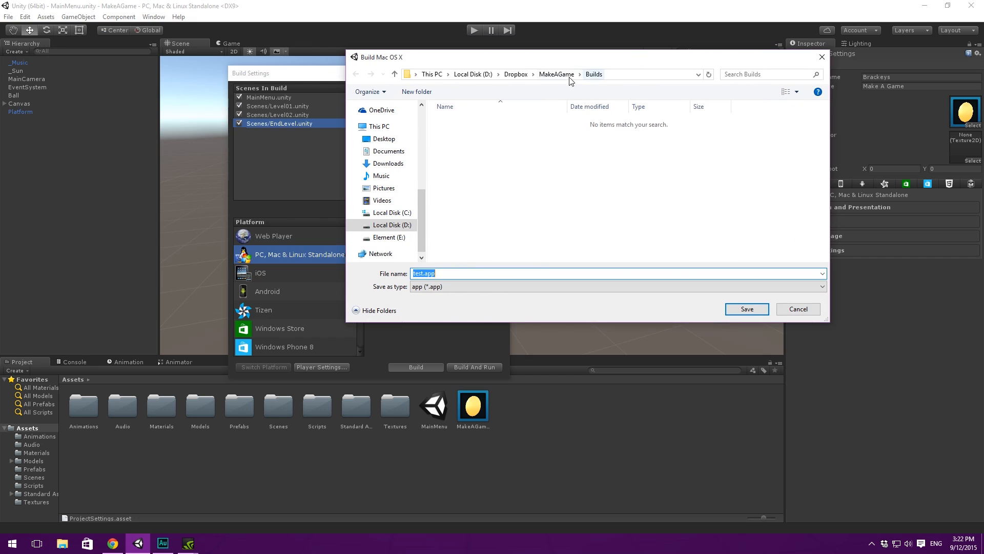
left_click(567, 77)
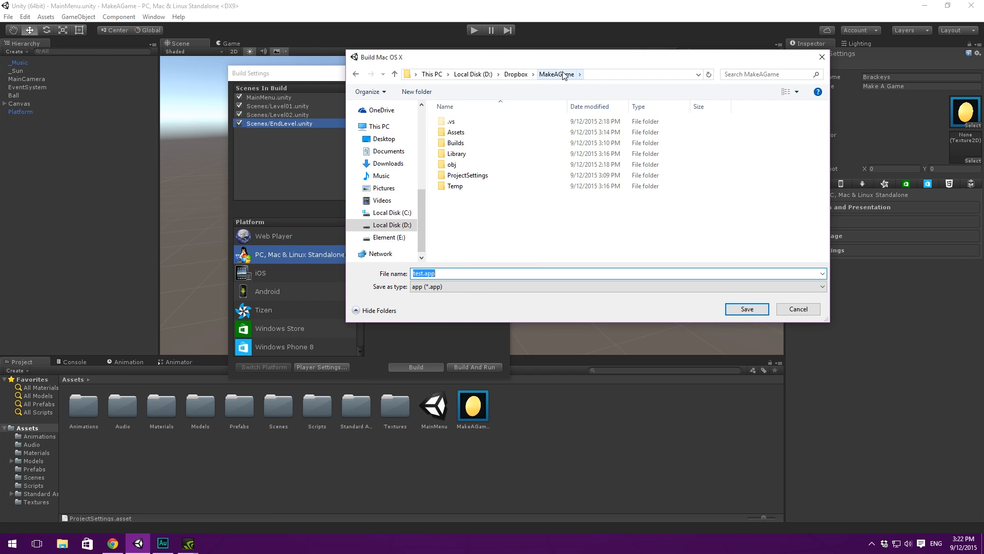
double_click(467, 145)
right_click(495, 169)
mouse_move(545, 315)
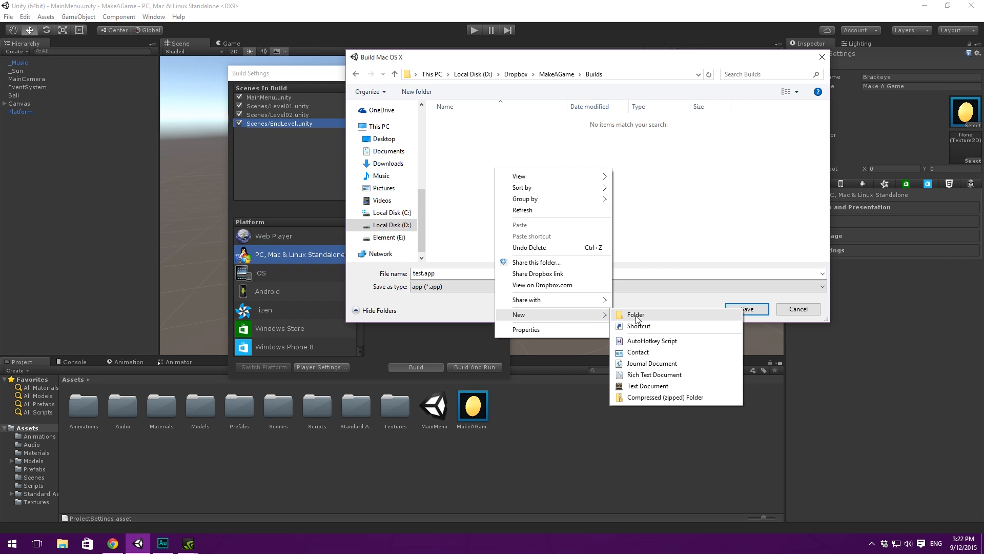
left_click(645, 313)
type("Mac")
key("Return")
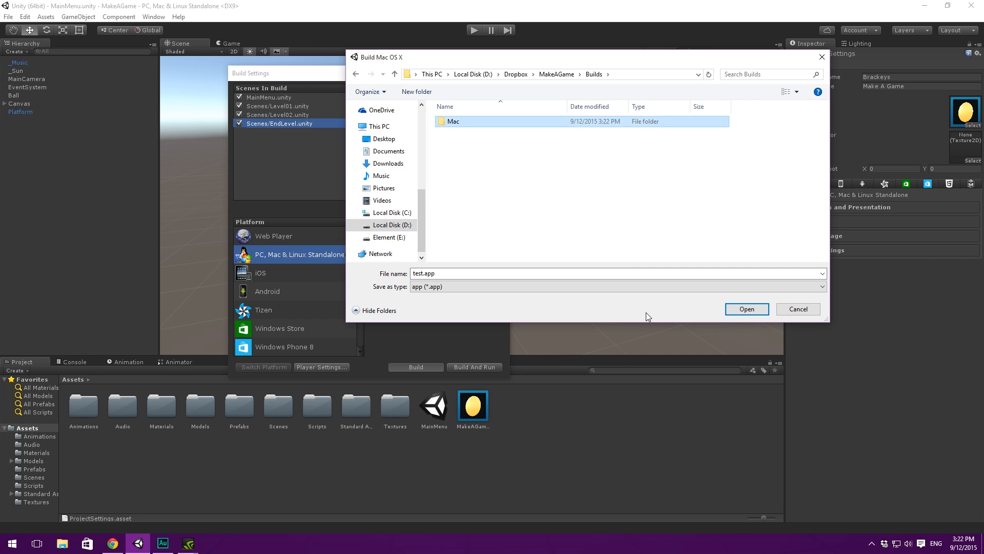
Inside the Mac folder, create a subfolder named x86 and remove "test" from the build's file name
double_click(501, 122)
left_click(423, 273)
key("BackSpace")
key("BackSpace")
key("BackSpace")
key("BackSpace")
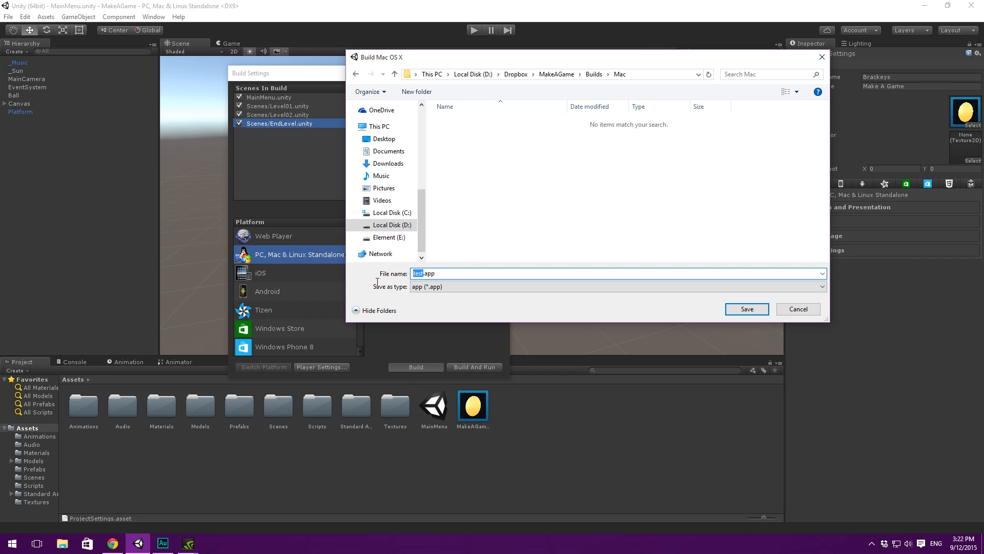
right_click(494, 162)
mouse_move(518, 309)
left_click(658, 310)
type("x86")
key("Return")
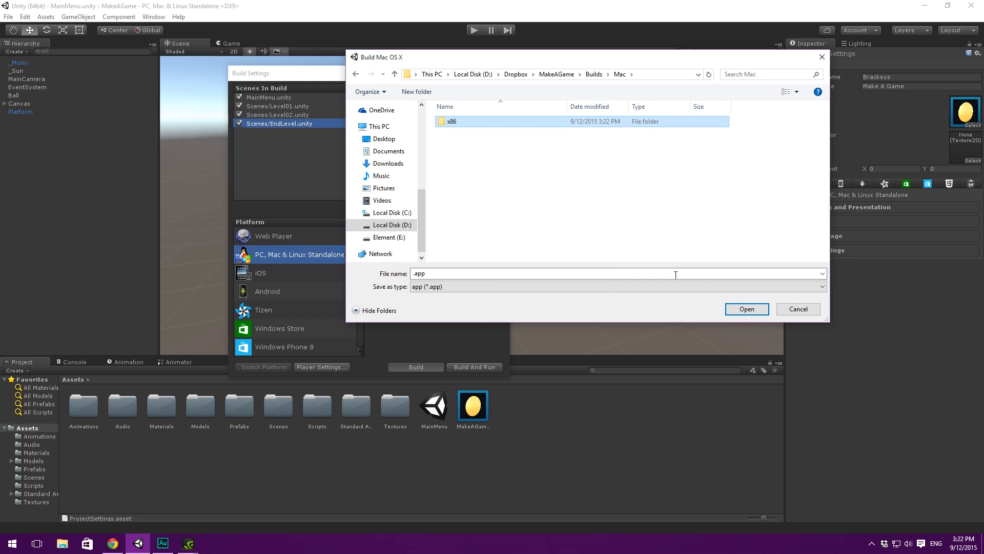
Build the Mac version into the x86 folder under the name Make A Game x86.app
double_click(463, 123)
left_click(413, 273)
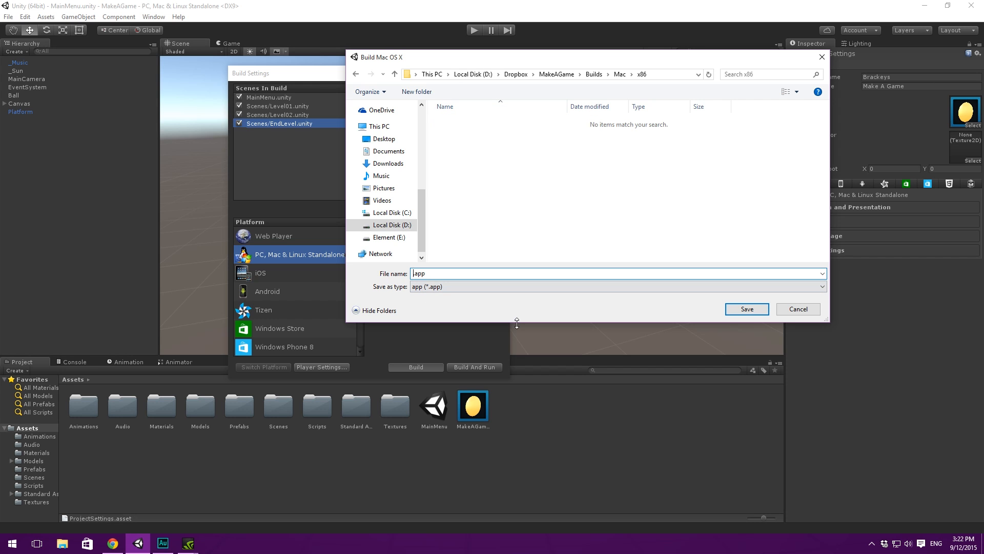
type("Make")
type("A Game x86")
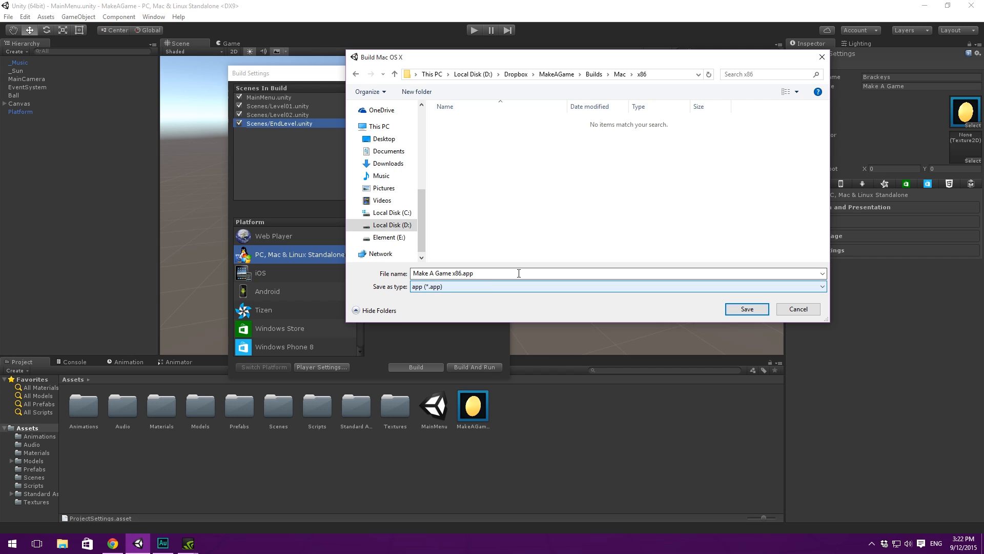
left_click(747, 309)
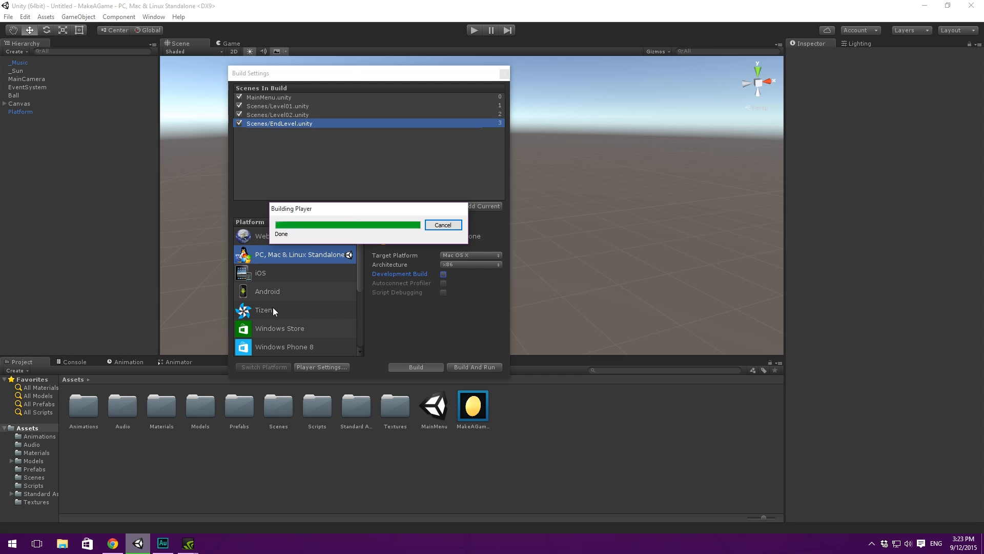
Look through the Data, Frameworks, MacOS and Resources folders inside the built Make A Game x86.app
left_click_drag(983, 169, 451, 109)
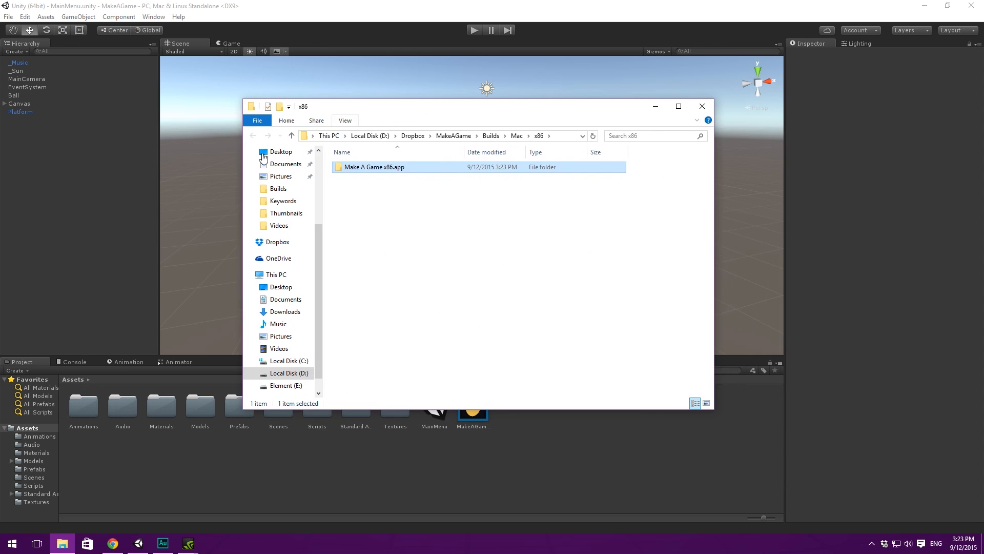
double_click(378, 168)
double_click(372, 171)
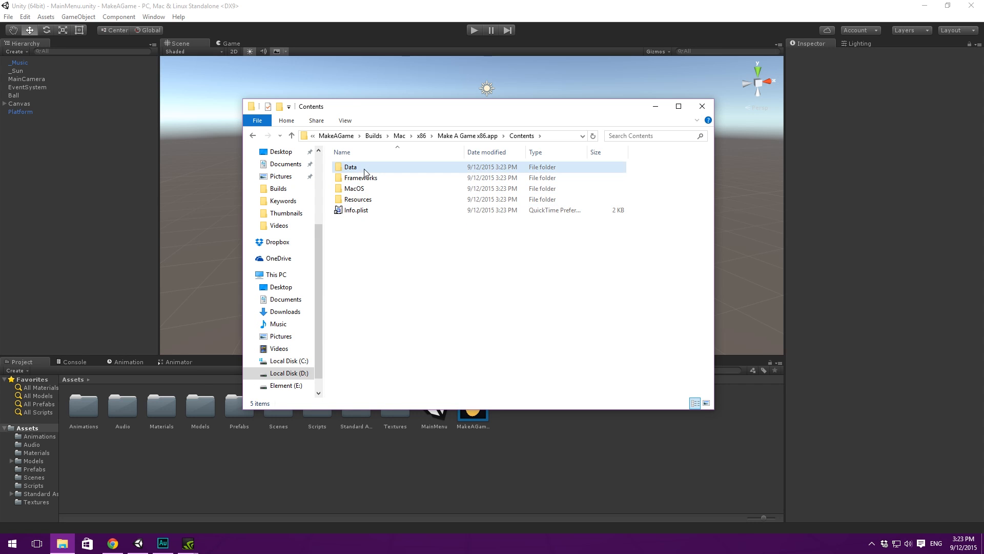
double_click(374, 167)
double_click(380, 170)
key("alt+Up")
key("alt+Up")
double_click(378, 179)
left_click(369, 165)
double_click(369, 165)
key("alt+Up")
key("alt+Up")
double_click(361, 191)
key("alt+Up")
double_click(368, 199)
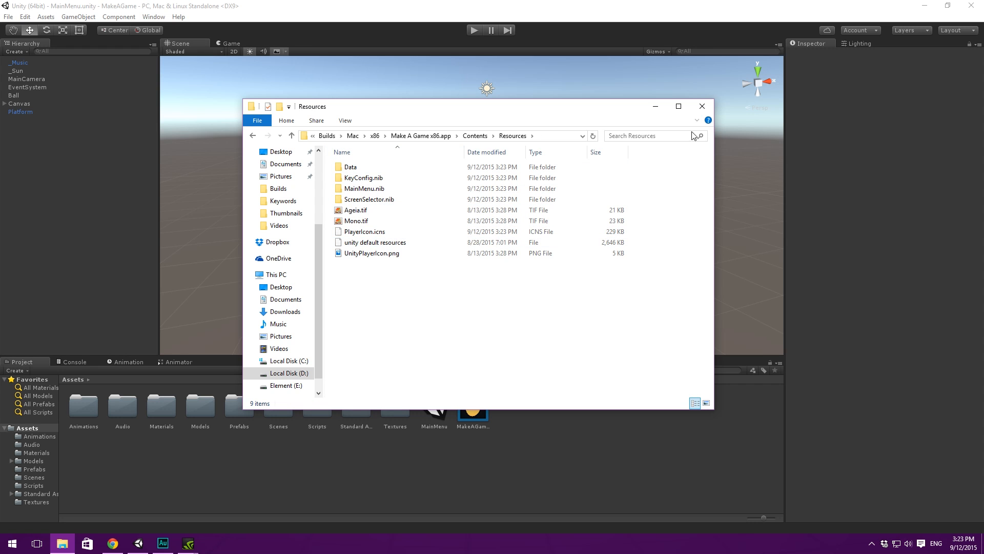
Go back up through the x86 and Mac folders to the Builds folder and return to Unity
left_click(474, 136)
left_click(462, 136)
left_click(465, 136)
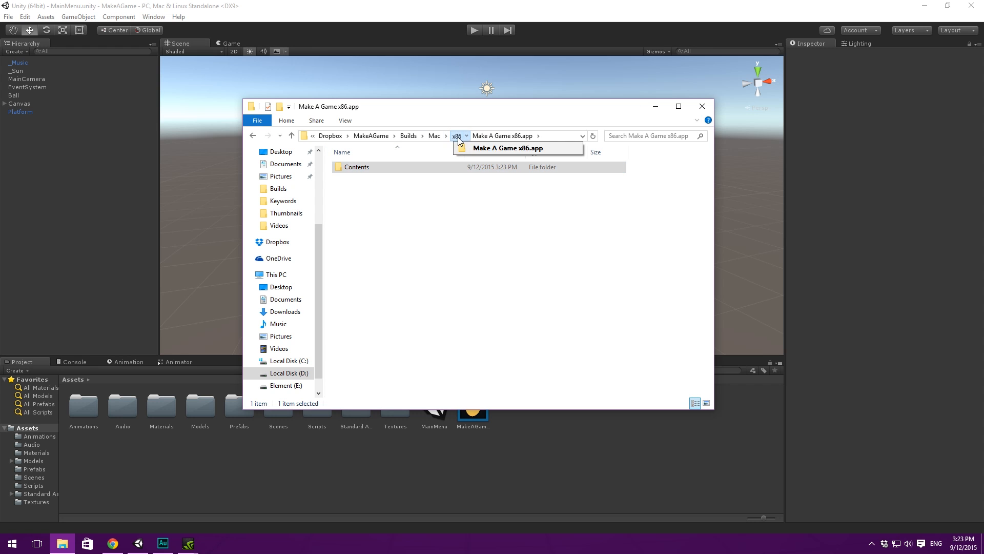
left_click(452, 137)
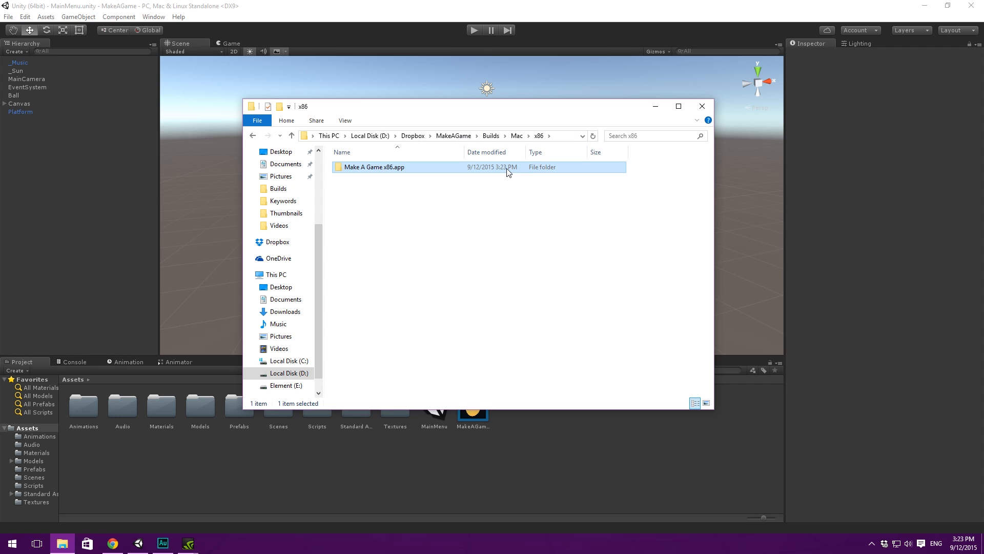
left_click(515, 136)
left_click(511, 241)
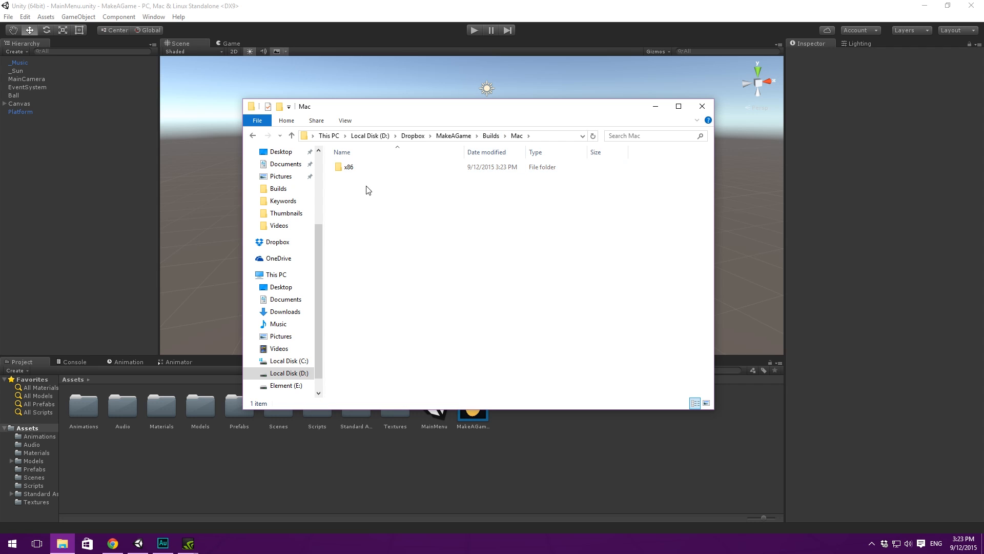
left_click(487, 136)
left_click(250, 56)
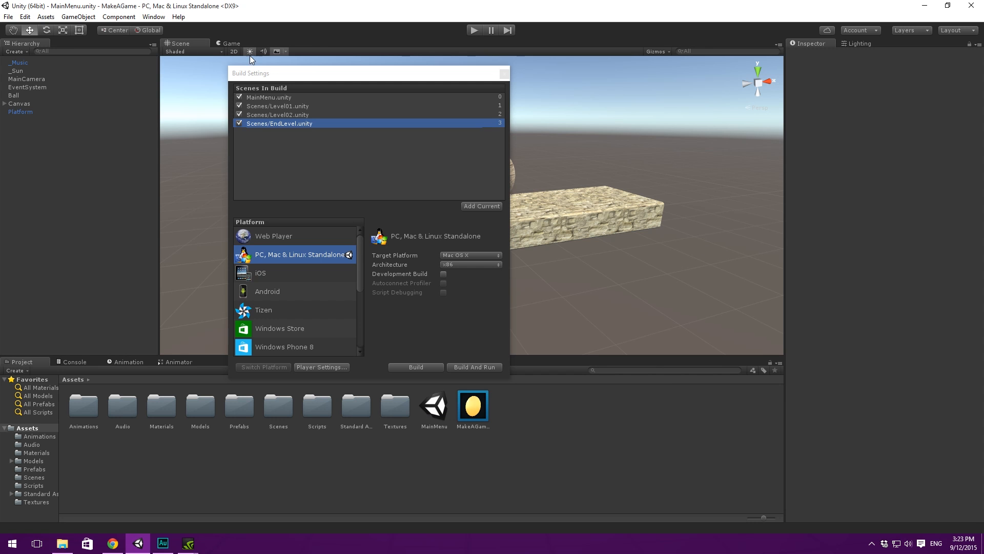
Set the standalone target platform to Windows and keep the architecture at x86
left_click(335, 176)
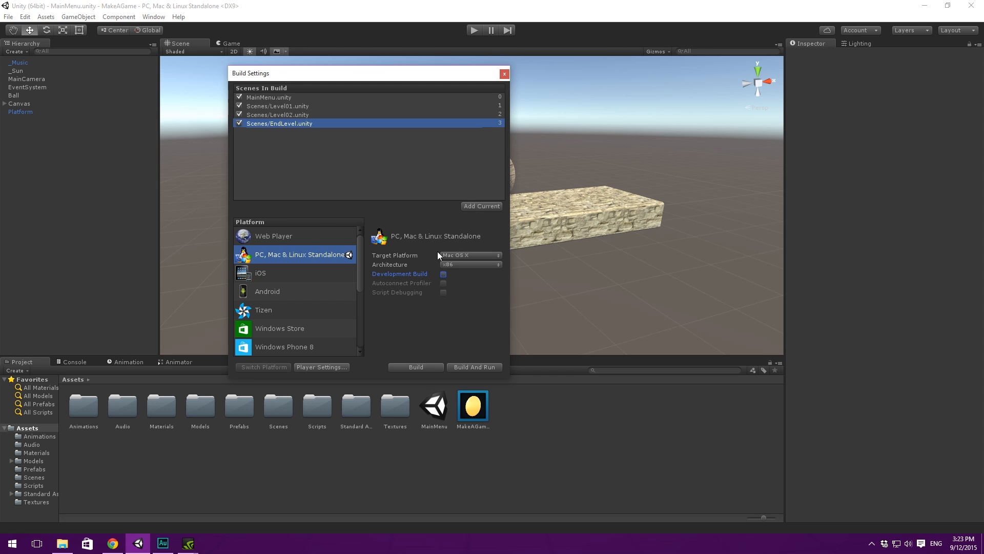
left_click(471, 256)
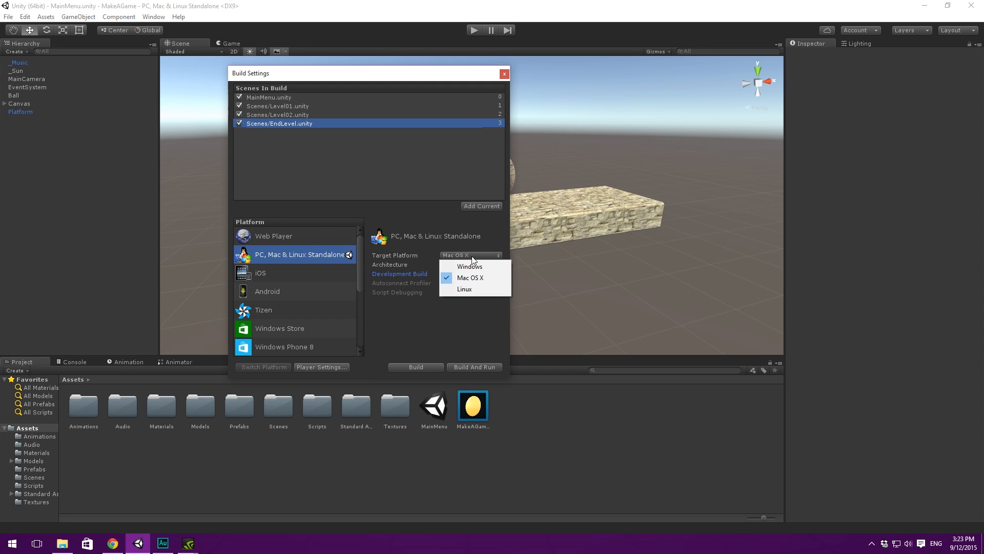
left_click(480, 267)
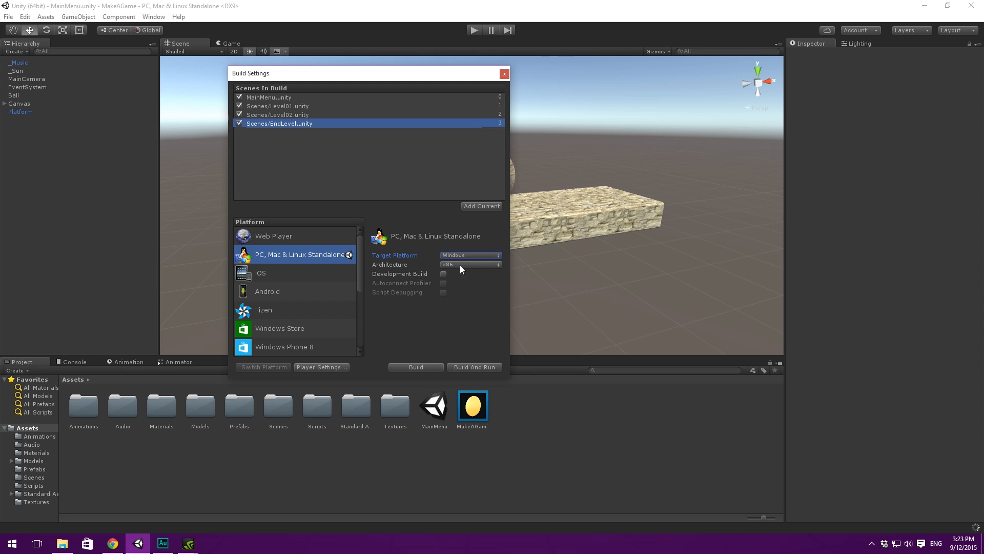
left_click(460, 265)
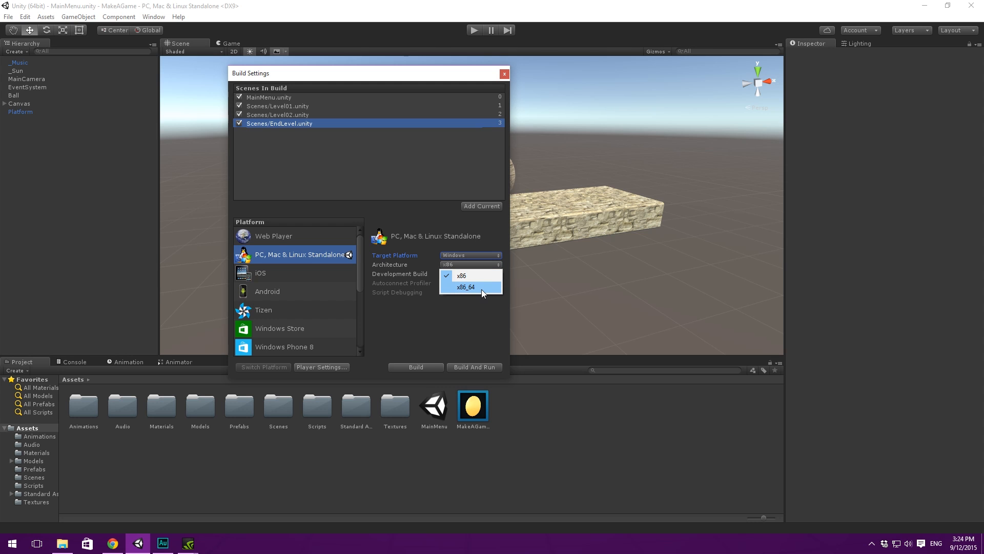
left_click(468, 304)
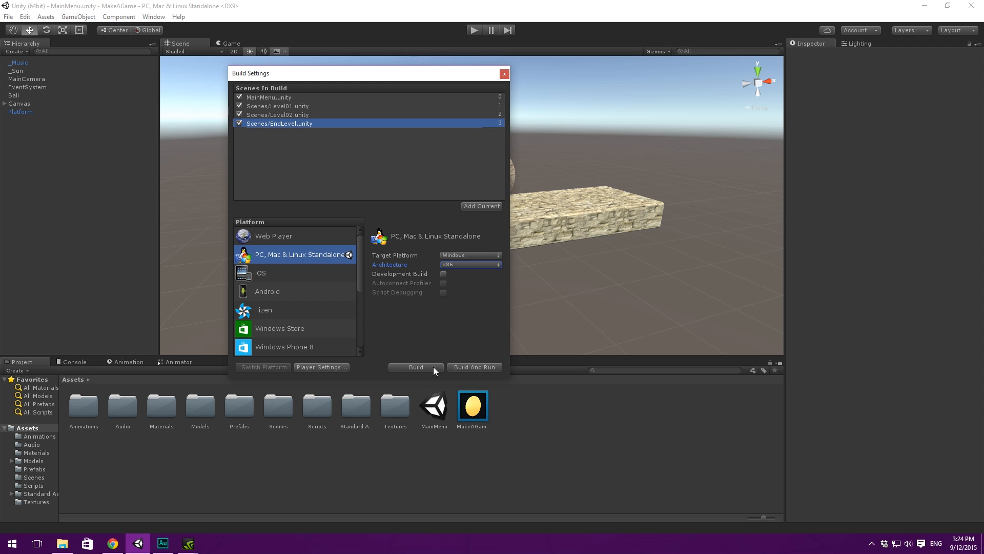
Review the Resolution and Presentation and Icon sections of the standalone player settings
left_click(321, 367)
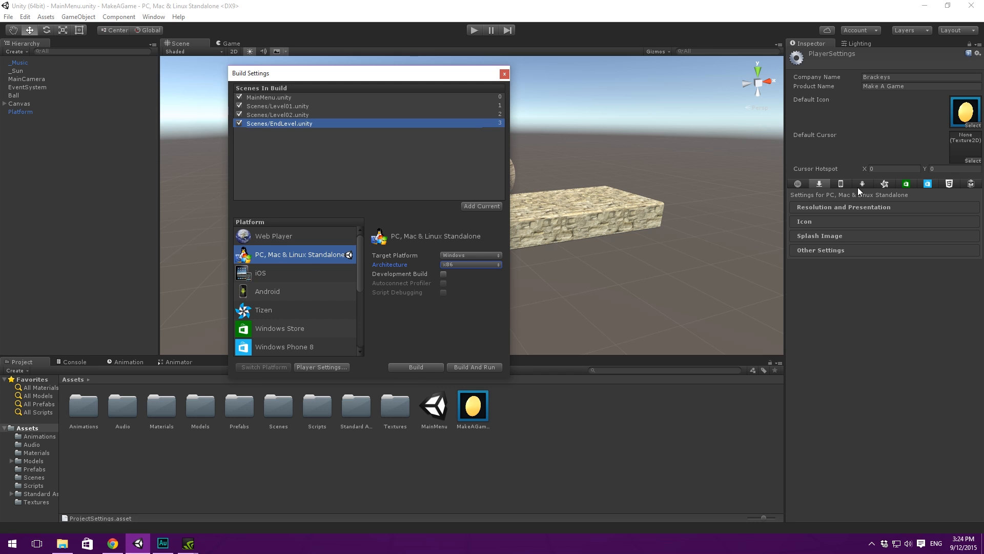
left_click(877, 204)
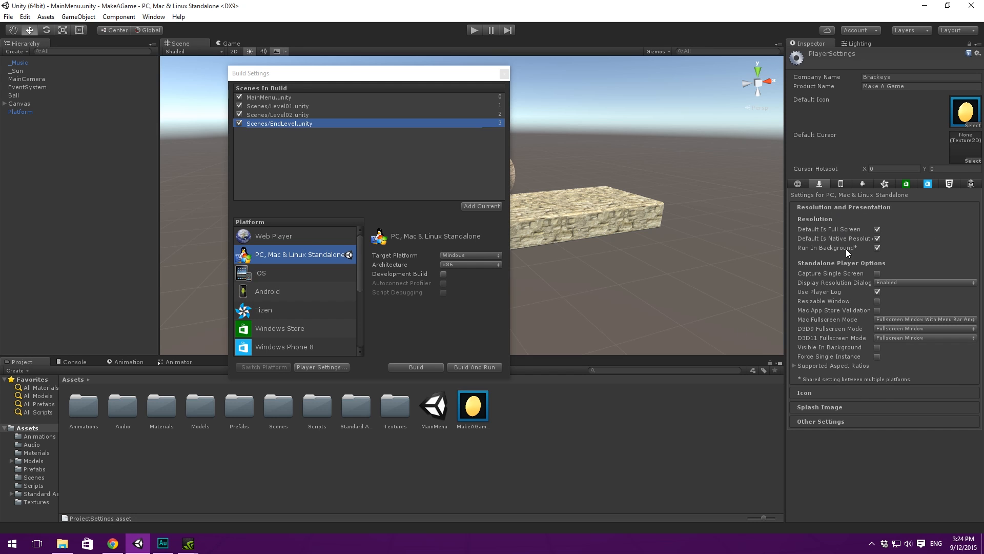
left_click(820, 393)
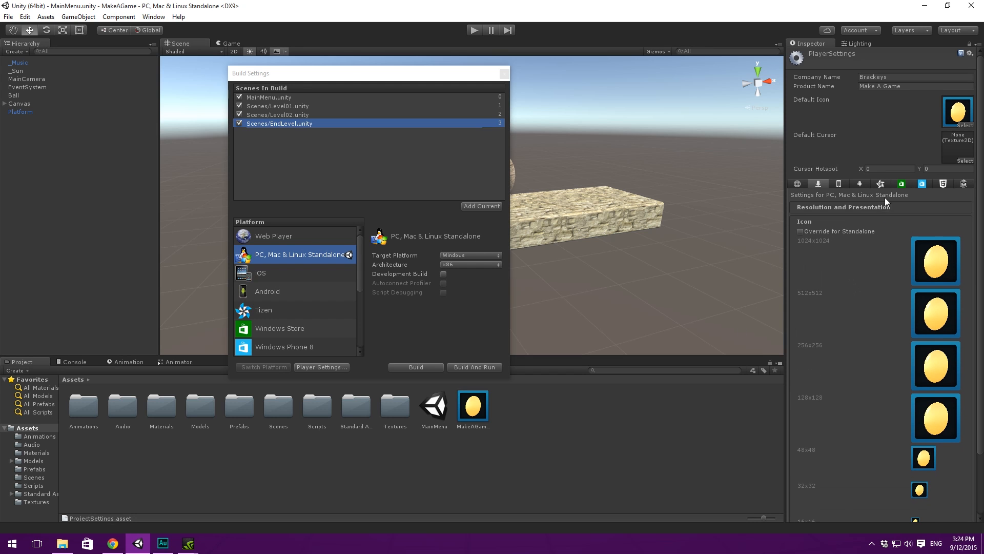
left_click(836, 221)
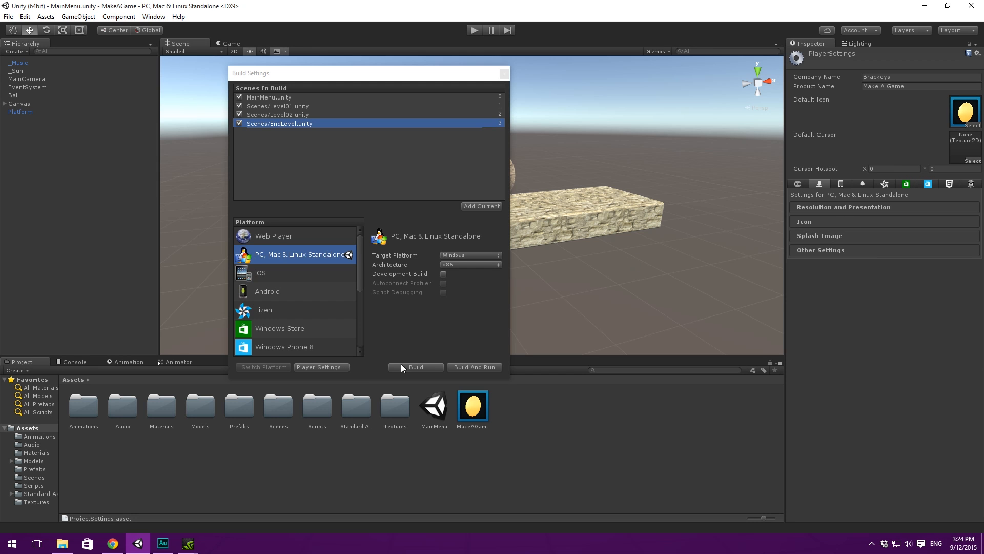
Start the Windows build and create a folder named Windows inside the project's Builds folder
left_click(416, 367)
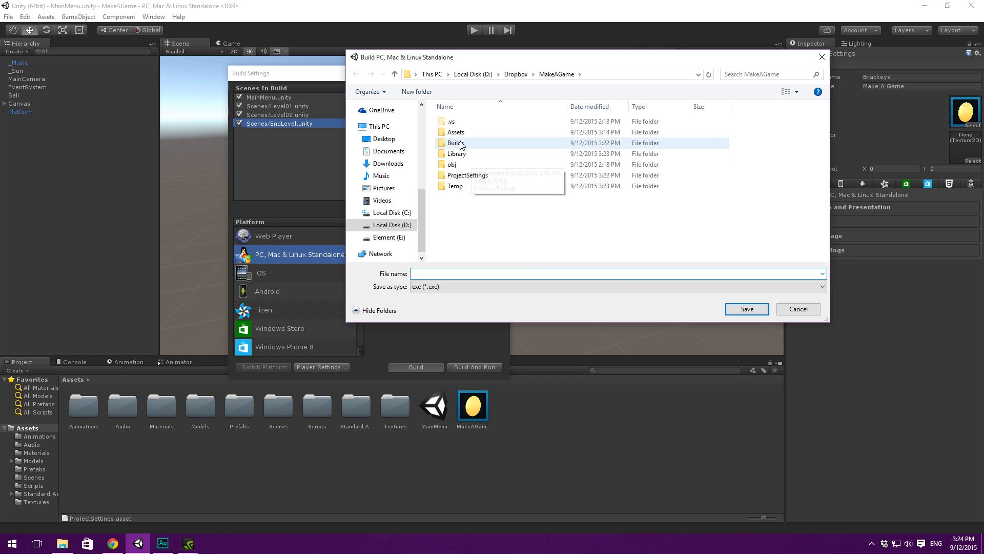
double_click(456, 143)
right_click(476, 165)
mouse_move(522, 312)
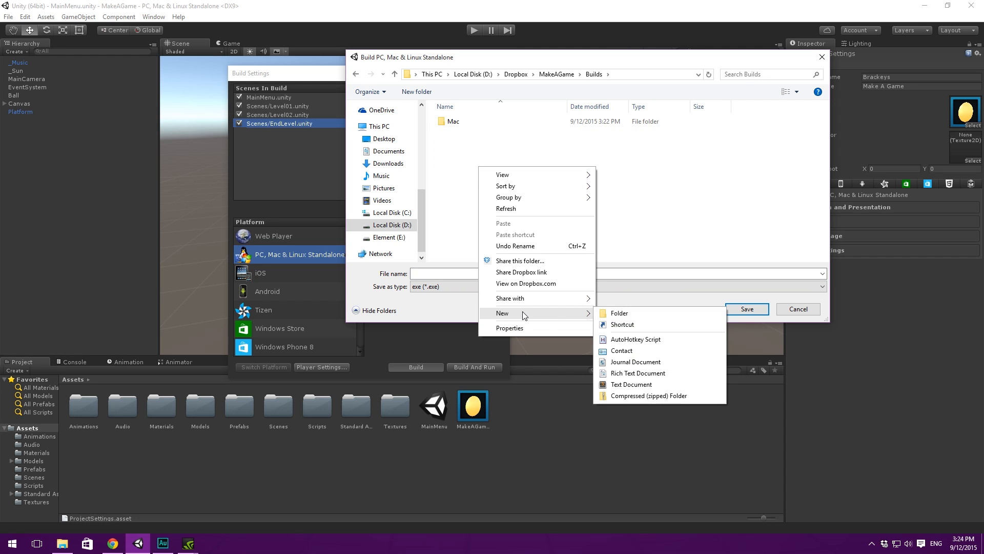
left_click(635, 313)
type("Windows")
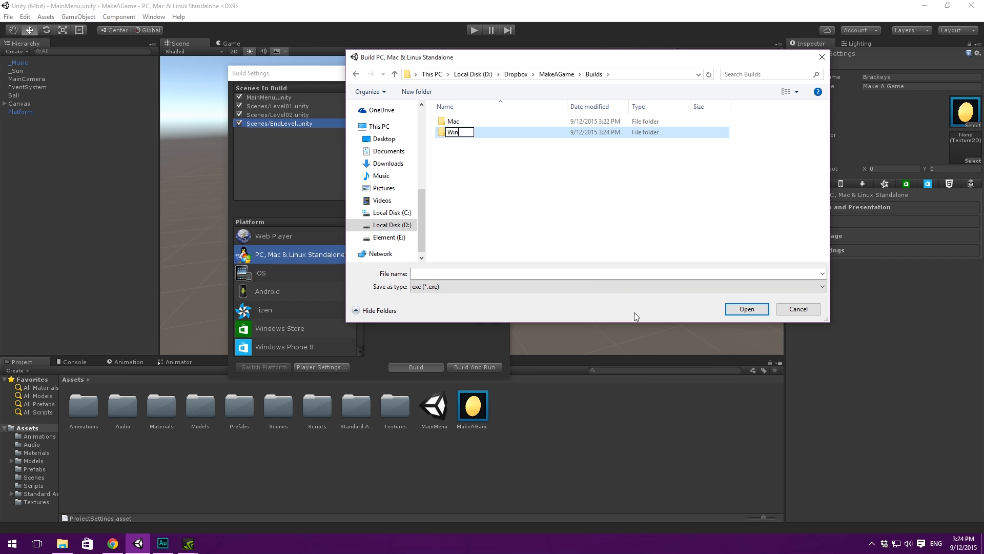
key("Return")
Create a folder named x86 inside the Windows folder and open it as the build destination
double_click(472, 133)
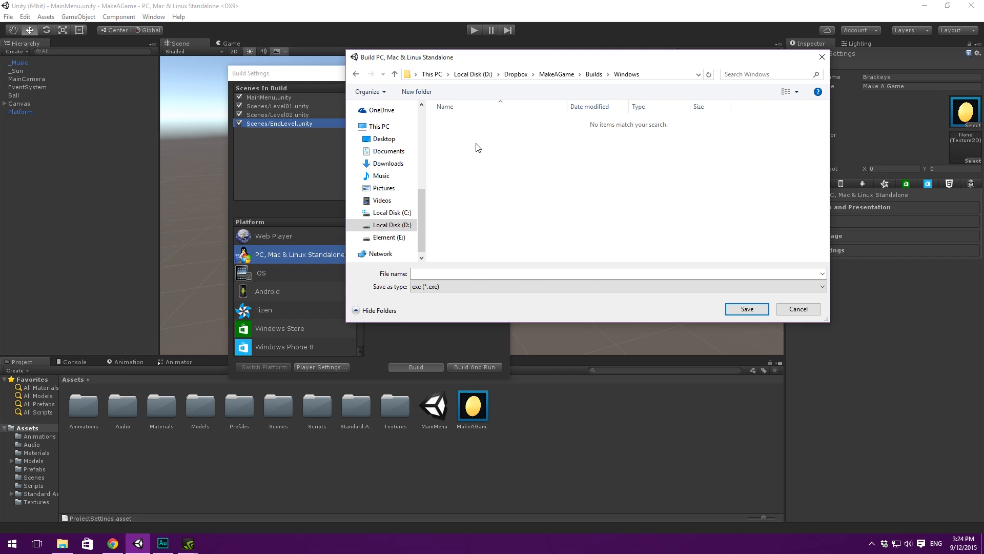
right_click(476, 146)
mouse_move(535, 296)
left_click(618, 286)
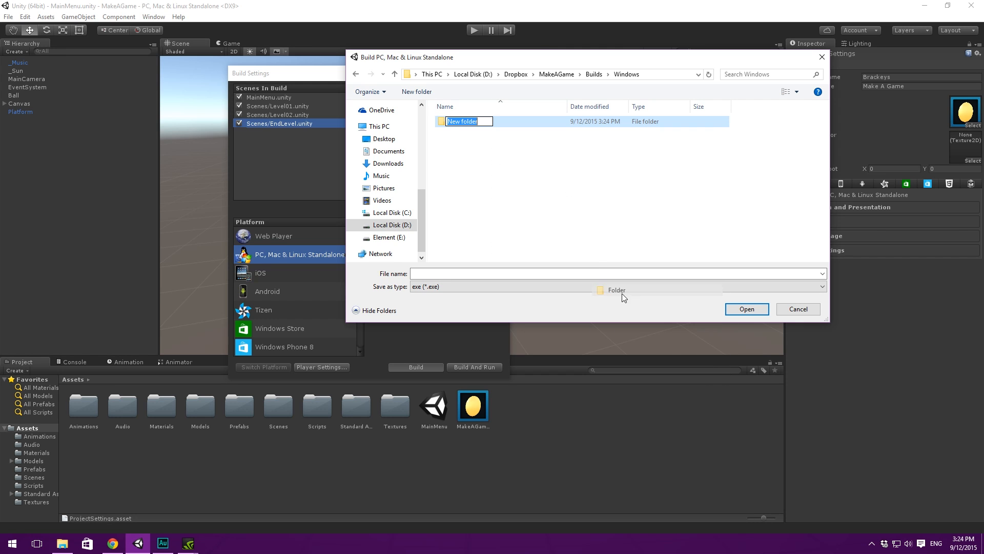
type("x86")
key("Return")
double_click(454, 121)
Name the executable Make A Game x86 and build the Windows version into the x86 folder
left_click(475, 277)
type("Make A Ga")
key("BackSpace")
type("A Game")
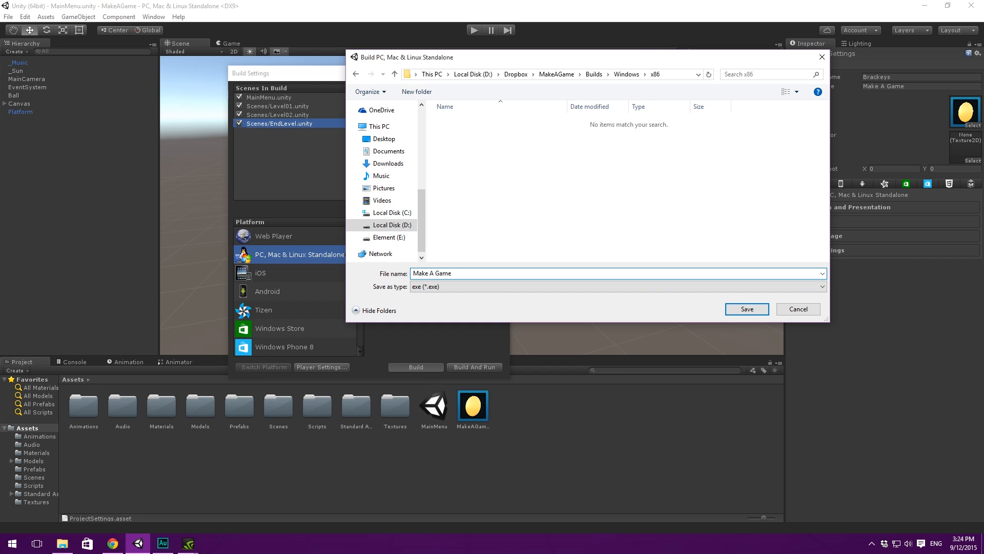
type(" x86")
left_click(763, 309)
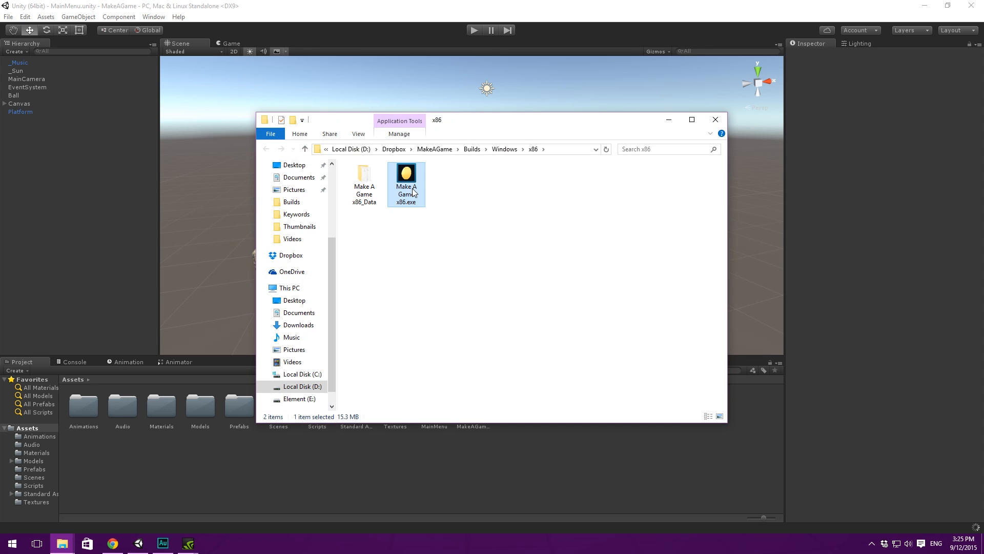
Examine the built Make A Game x86.exe and its Make A Game x86_Data folder at different icon sizes
left_click(448, 270)
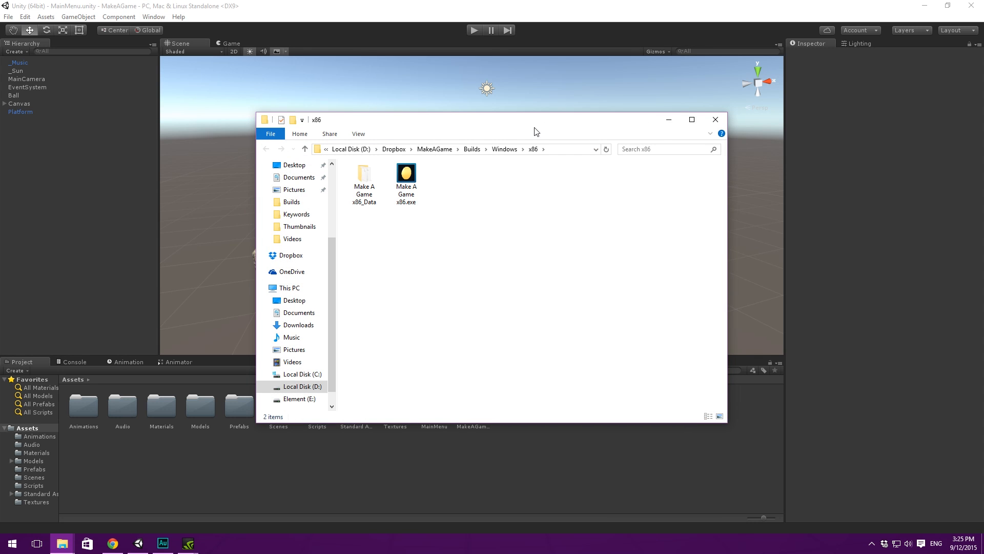
left_click_drag(536, 132, 610, 127)
left_click(531, 144)
left_click(506, 185)
left_click_drag(531, 172, 481, 232)
left_click(494, 235)
scroll(523, 245, "down", 1, "ctrl")
scroll(511, 246, "up", 4, "ctrl")
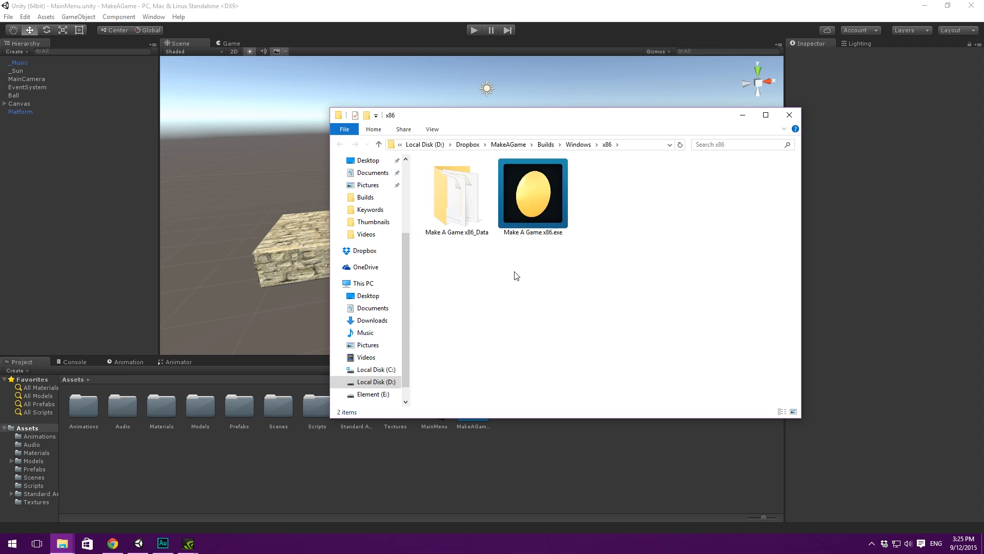
scroll(512, 287, "up", 3, "ctrl")
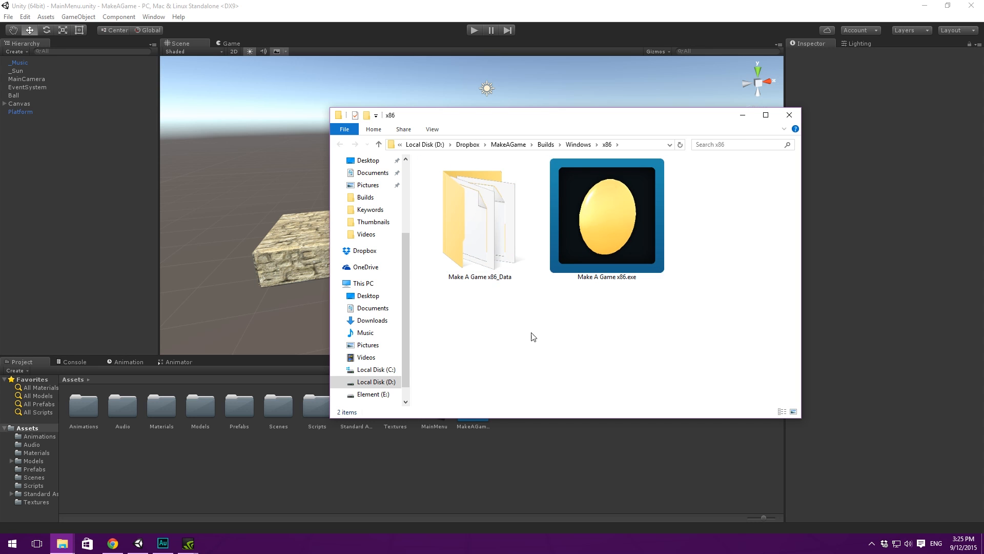
scroll(533, 328, "down", 5, "ctrl")
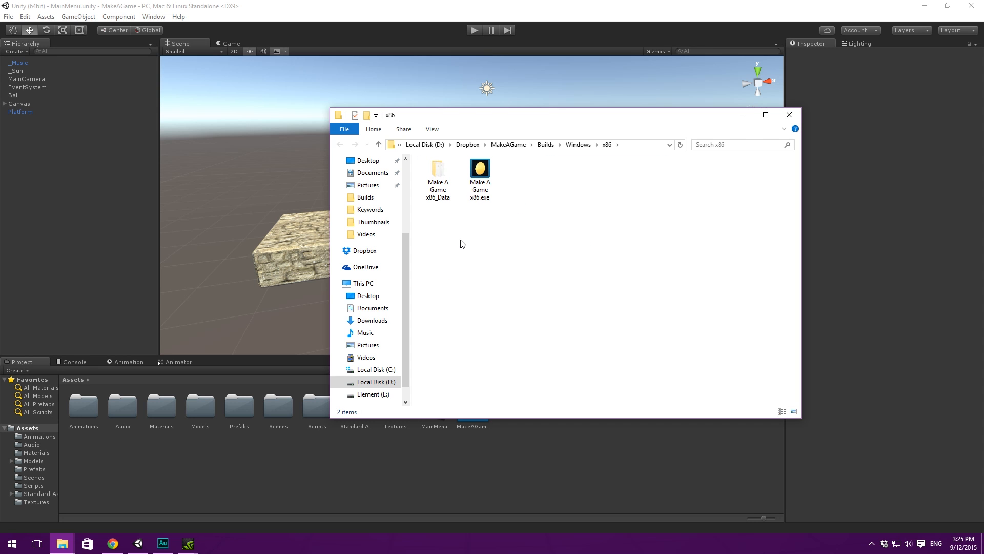
left_click_drag(583, 116, 671, 106)
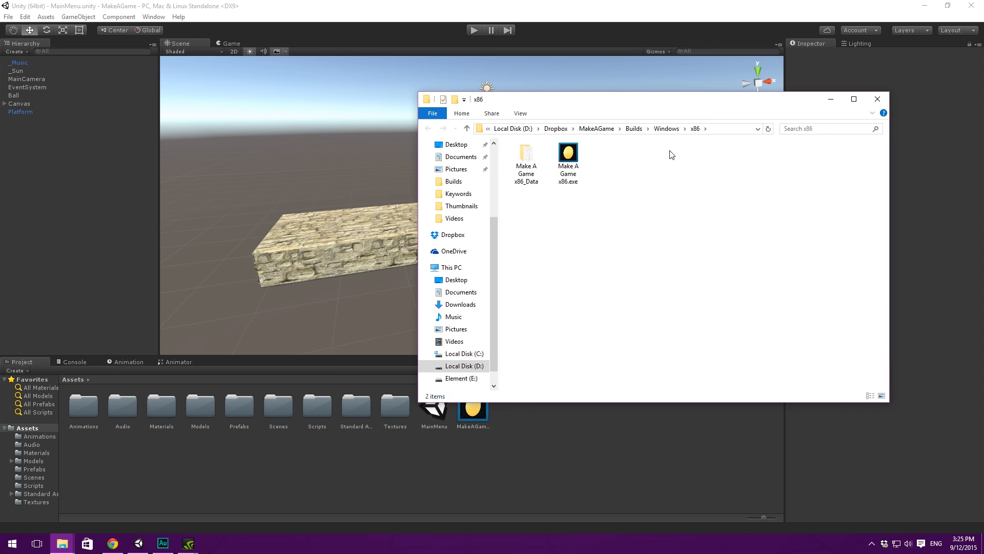
Go up to the Windows build folder and reopen its x86 folder
left_click(666, 129)
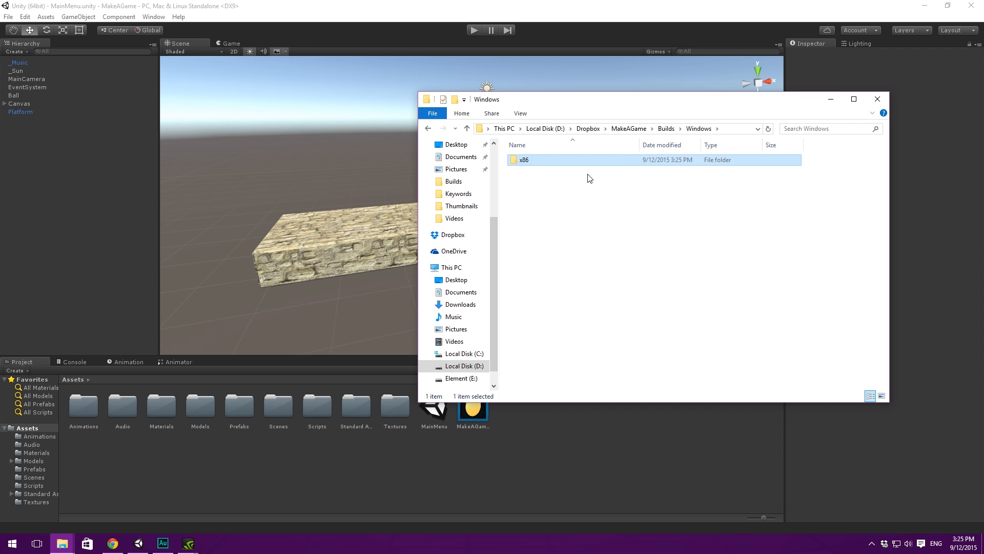
double_click(584, 161)
mouse_move(617, 302)
left_mouse_down()
mouse_move(510, 165)
mouse_move(615, 300)
left_mouse_up()
left_click_drag(641, 99, 554, 135)
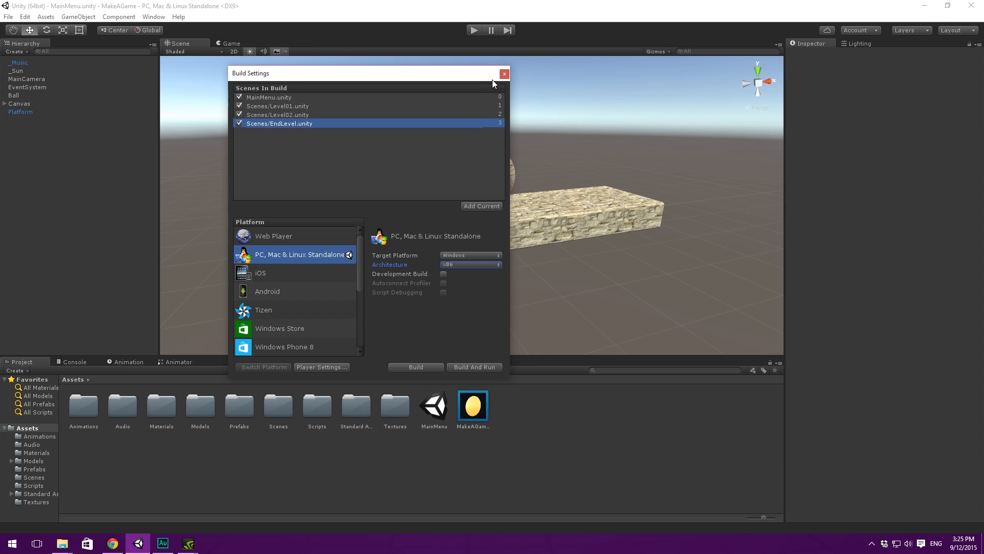
Close the Build Settings, minimize Unity and close the x86 folder window, keeping the Builds folder window open
left_click(504, 73)
left_click(924, 6)
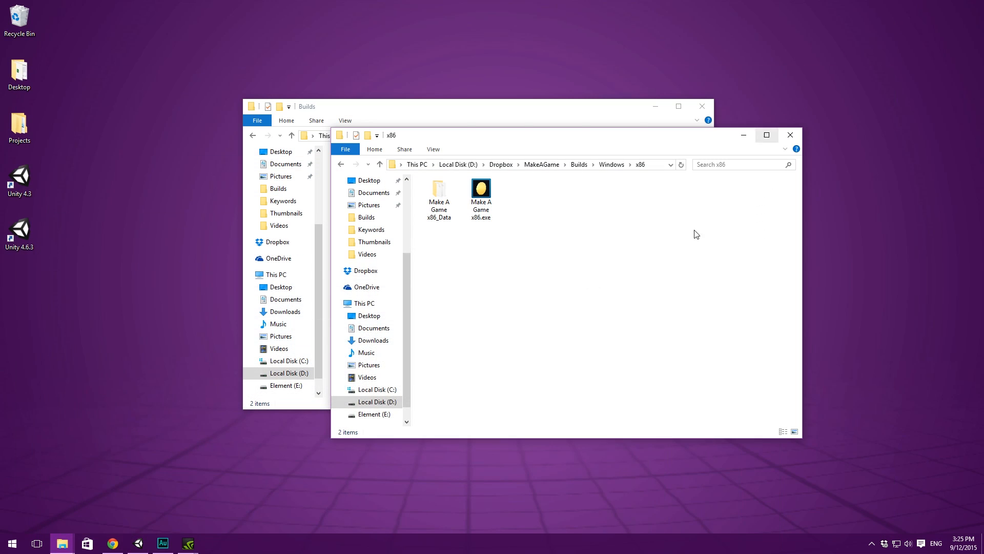
left_click(532, 123)
left_click(796, 141)
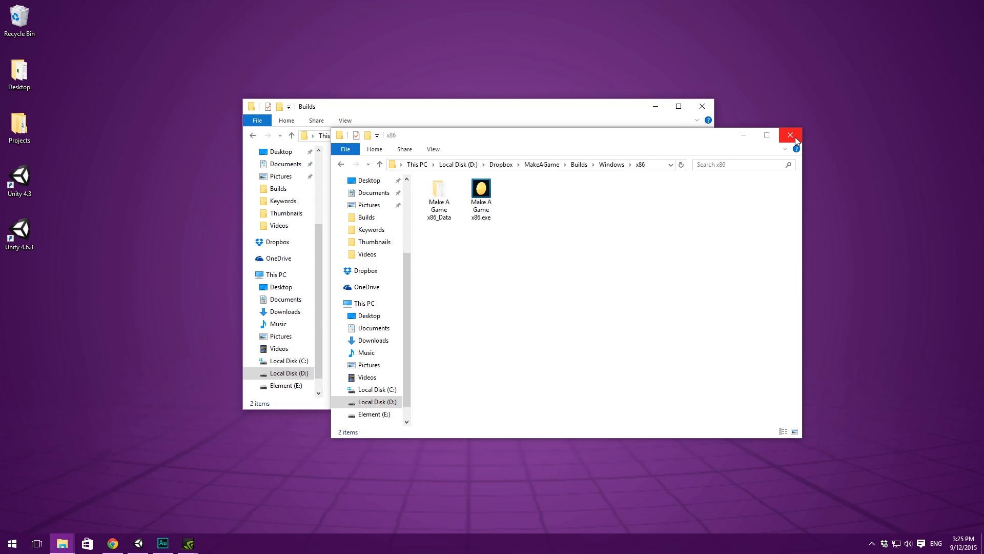
left_click(796, 141)
left_click_drag(556, 108, 610, 115)
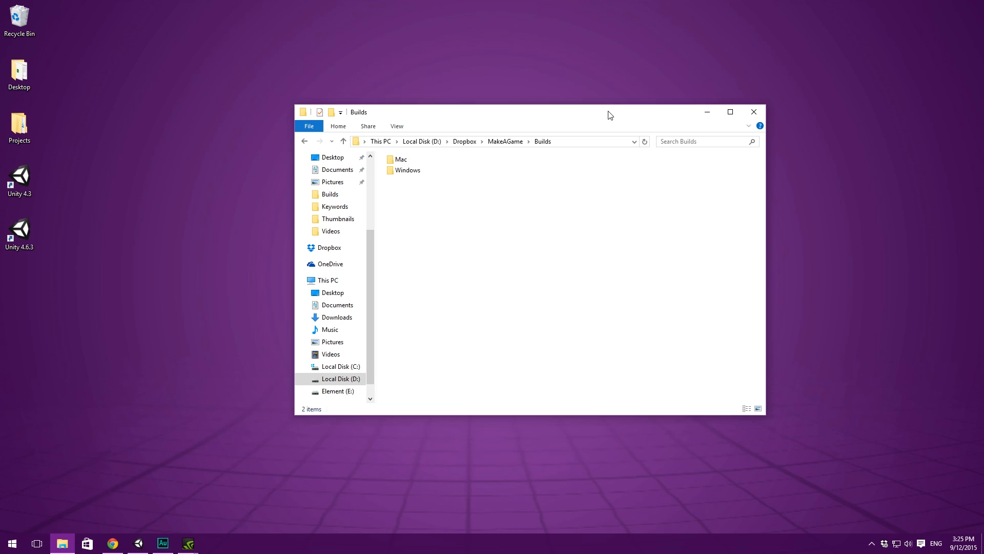
key("super")
type("inno")
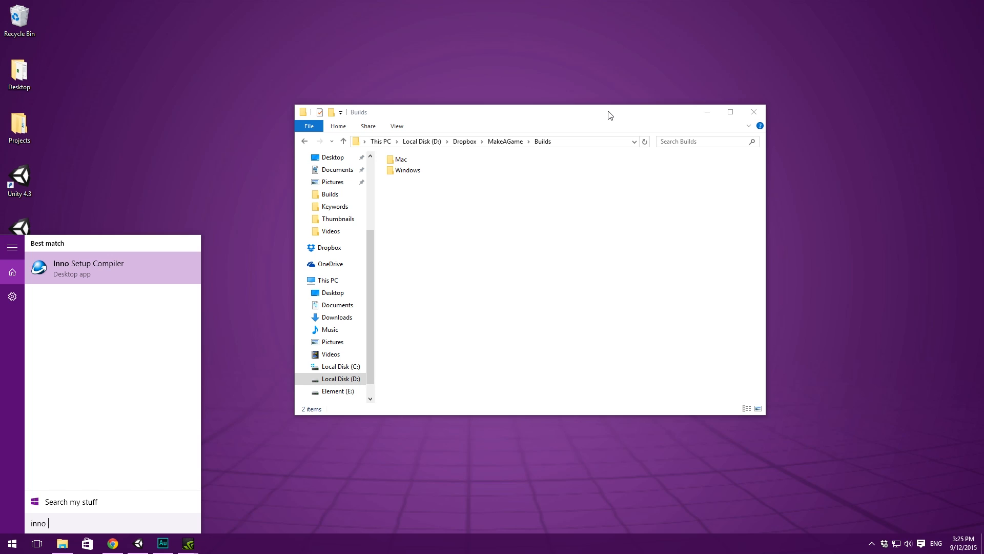
key("Escape")
key("Escape")
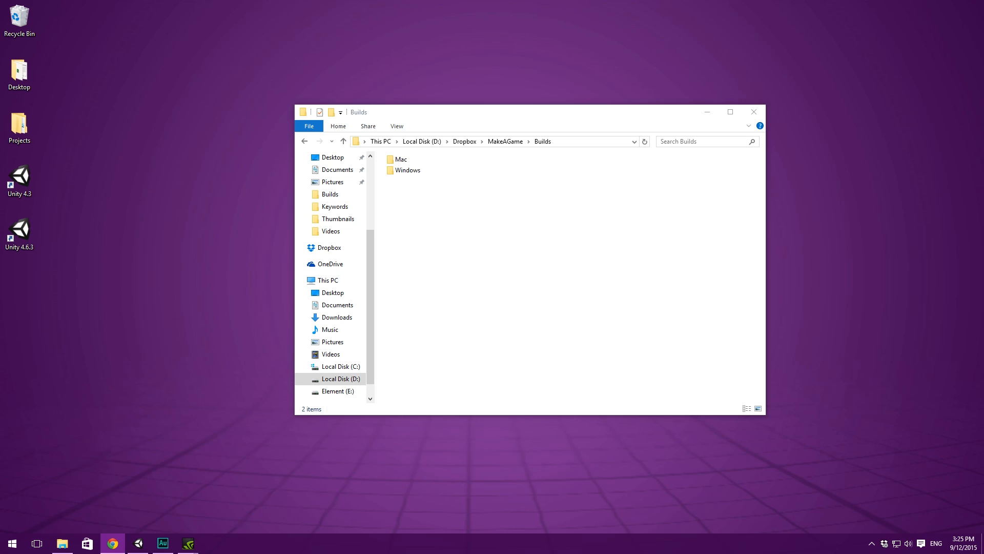
Switch to Chrome, search the web for Inno Setup in a new tab and open its official website
key("alt+Tab")
key("ctrl+t")
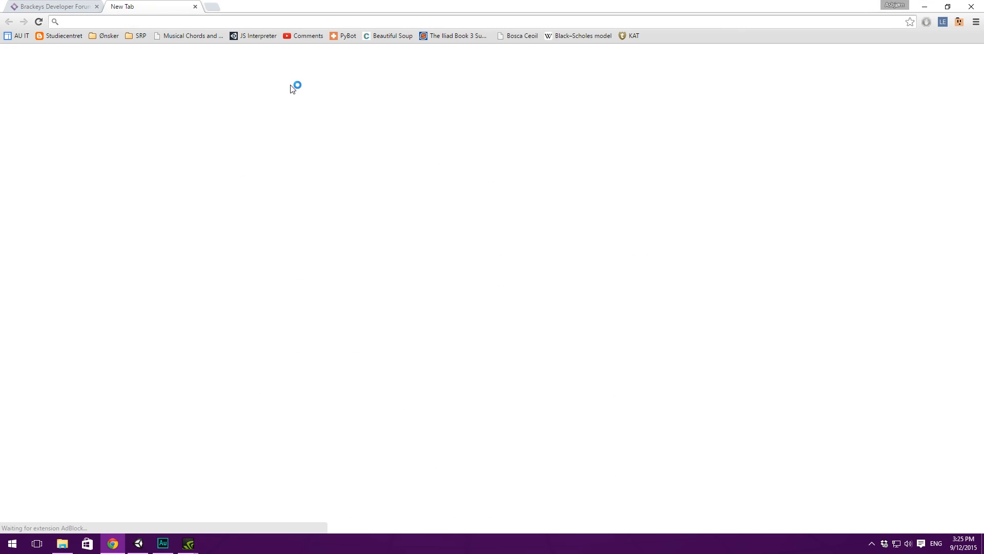
type("inno set")
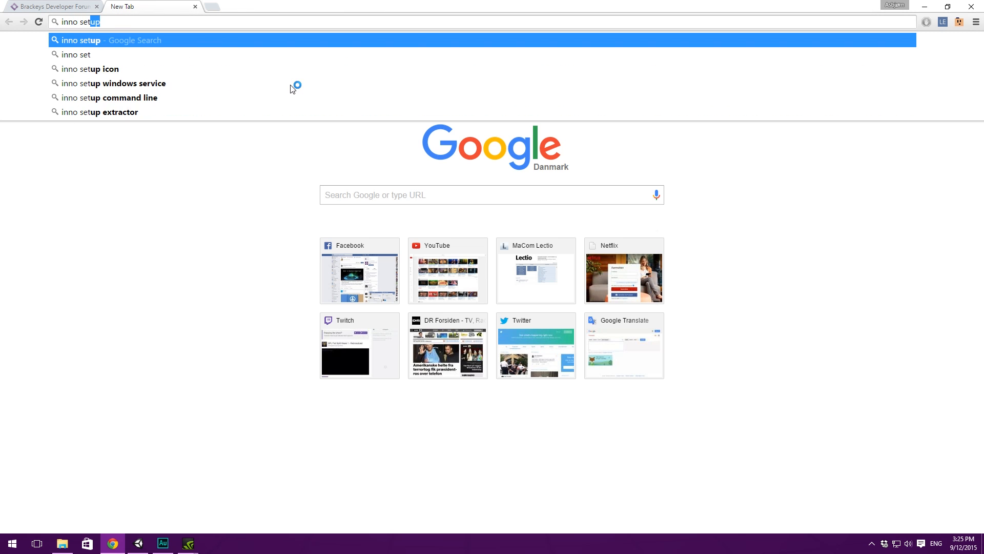
key("Return")
left_click(109, 139)
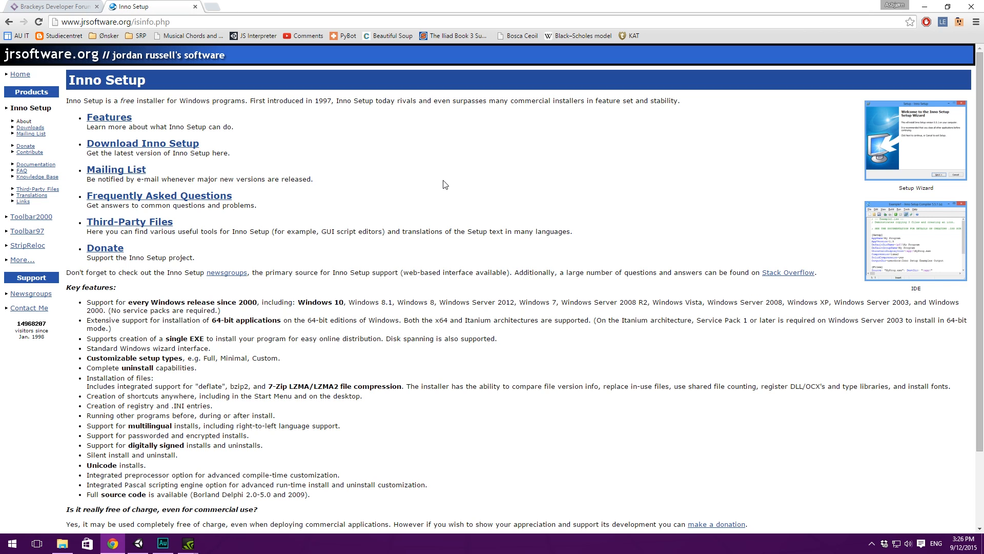
Look over the Inno Setup information page and find the isetup-5.5.6.exe stable release on its downloads page
scroll(428, 248, "down", 1)
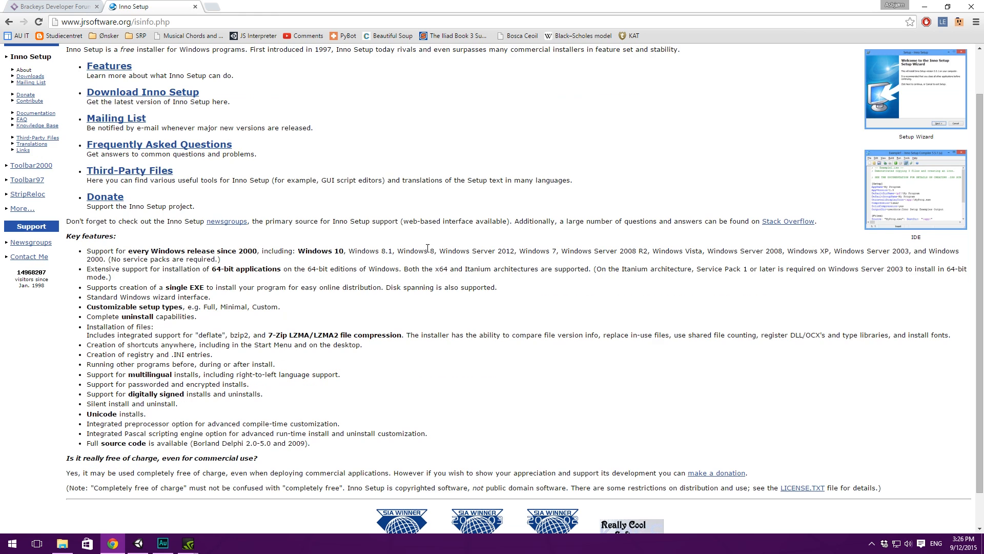
scroll(500, 319, "up", 1)
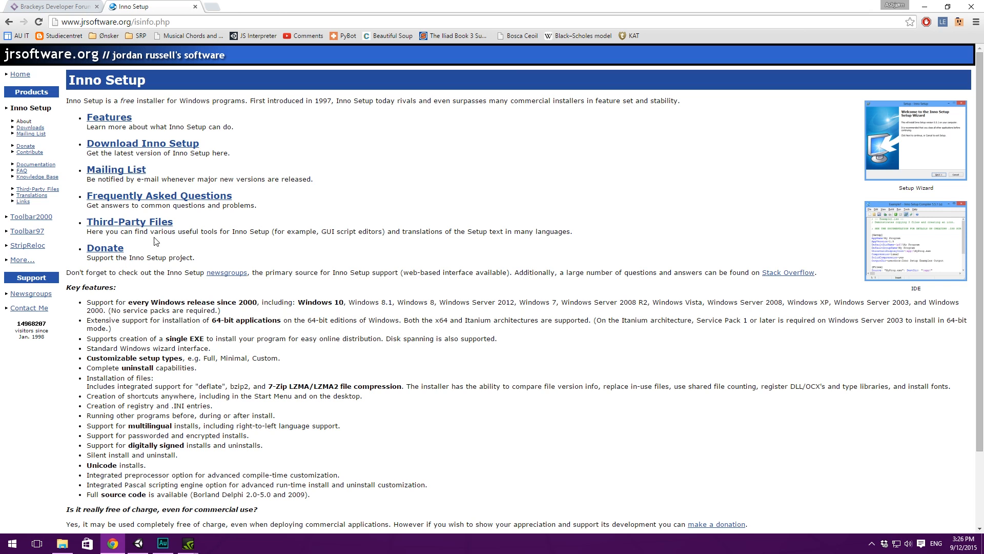
left_click(147, 145)
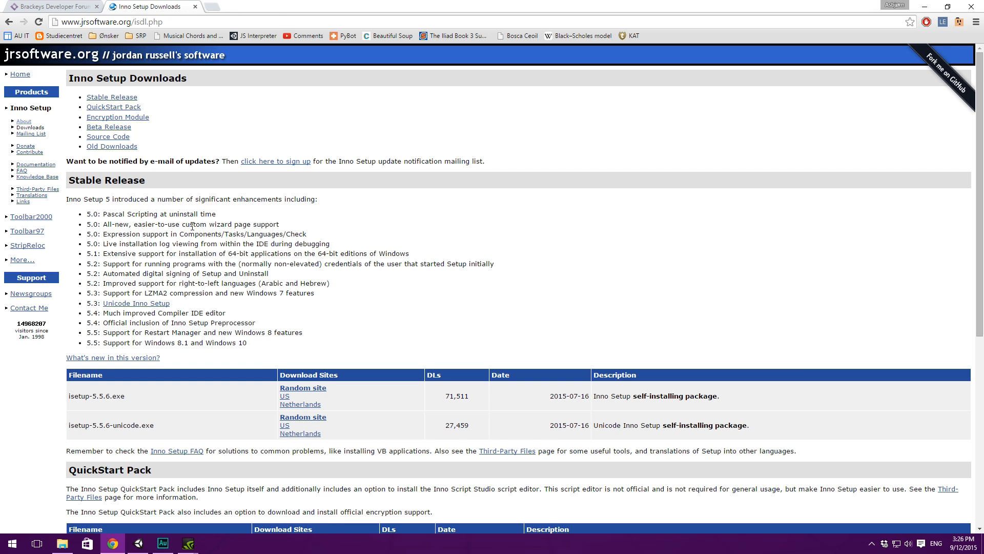
scroll(192, 226, "down", 1)
scroll(92, 181, "down", 1)
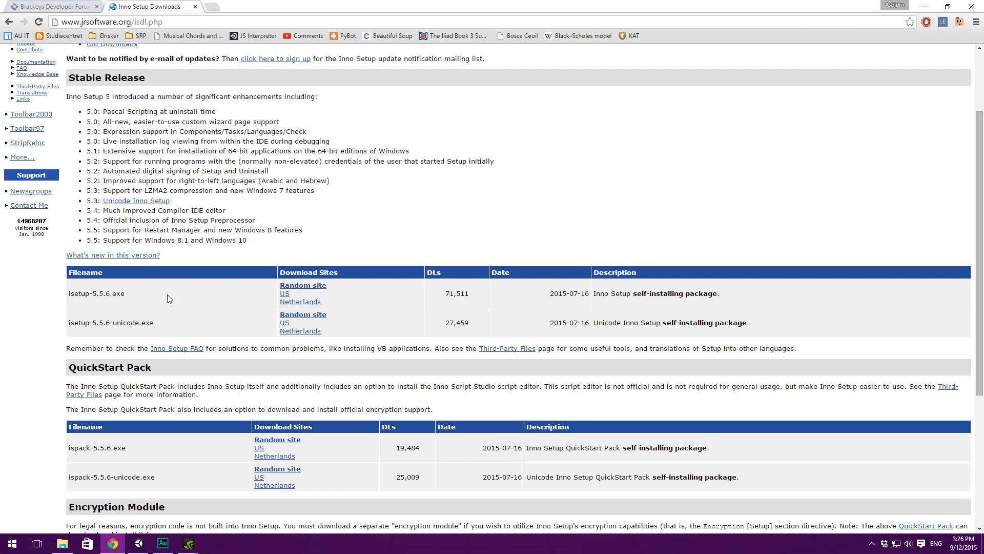
left_click_drag(125, 293, 71, 296)
scroll(328, 205, "up", 2)
left_click(311, 185)
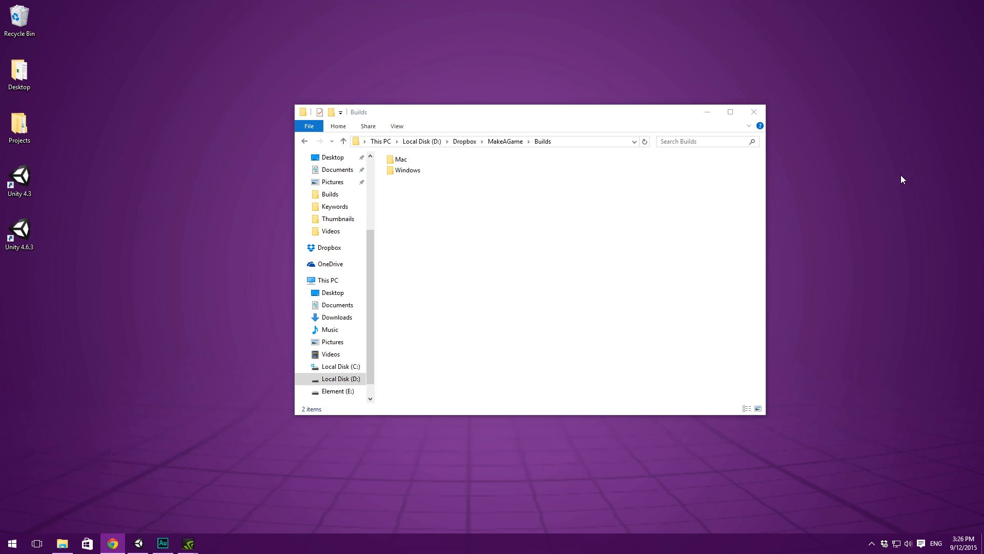
Return to the desktop and launch Inno Setup Compiler
left_click(705, 222)
key("super")
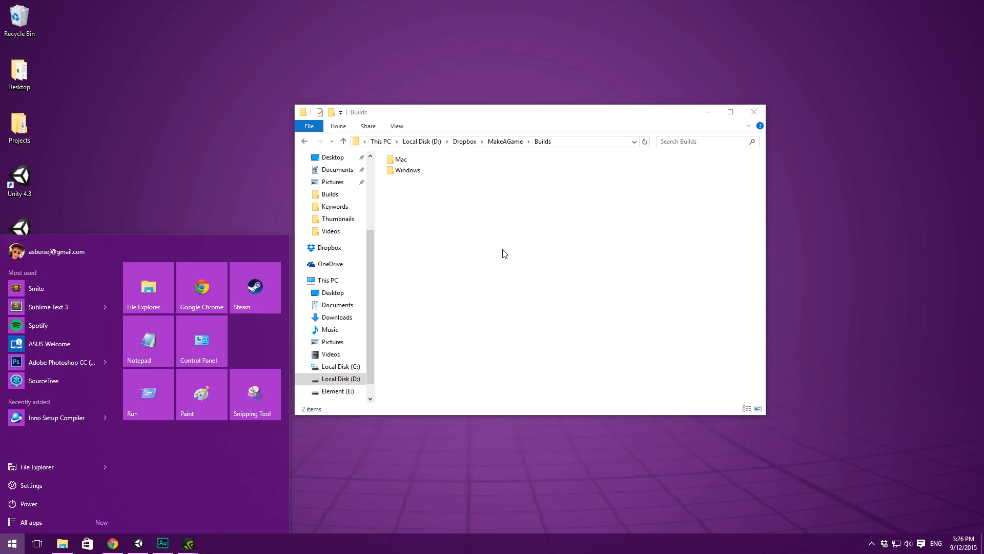
type("inno")
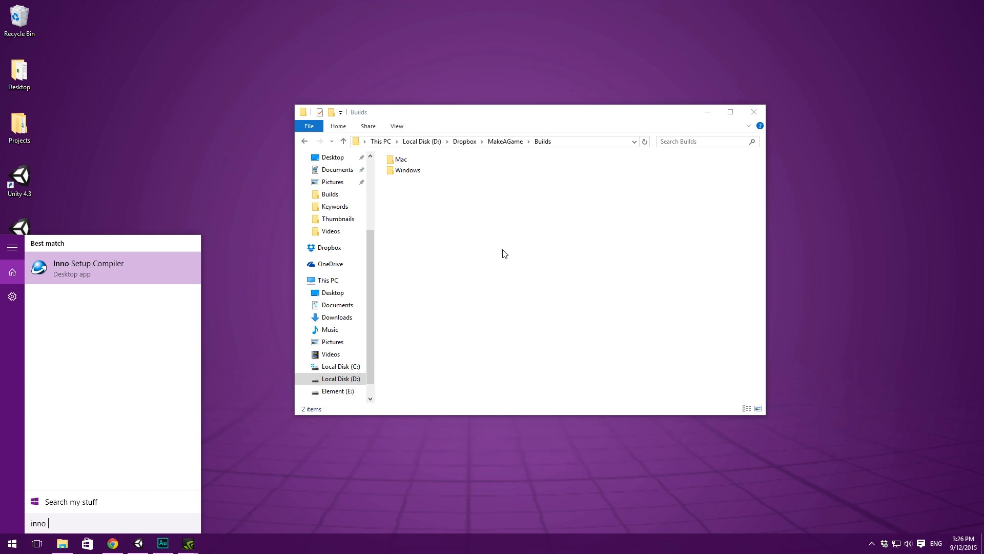
key("Return")
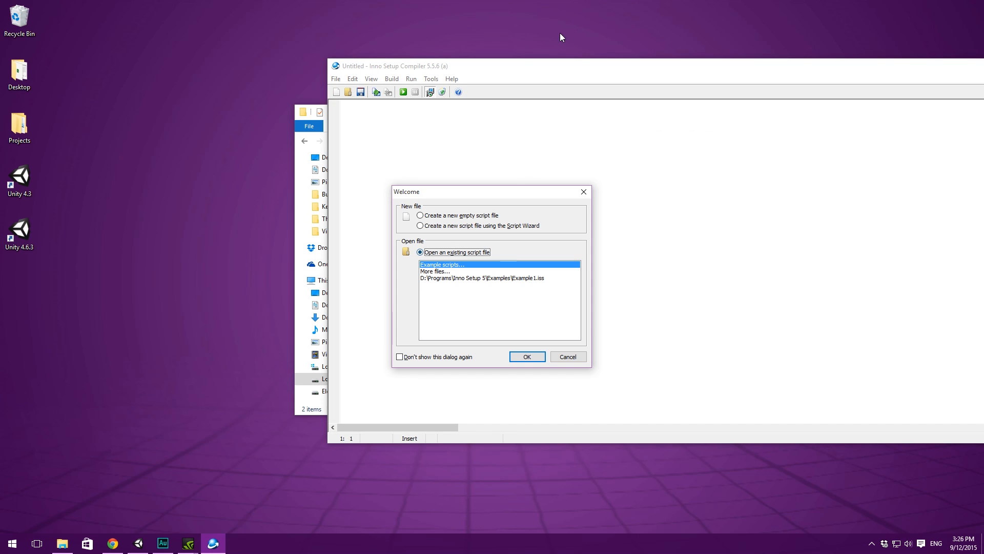
left_click_drag(480, 195, 497, 195)
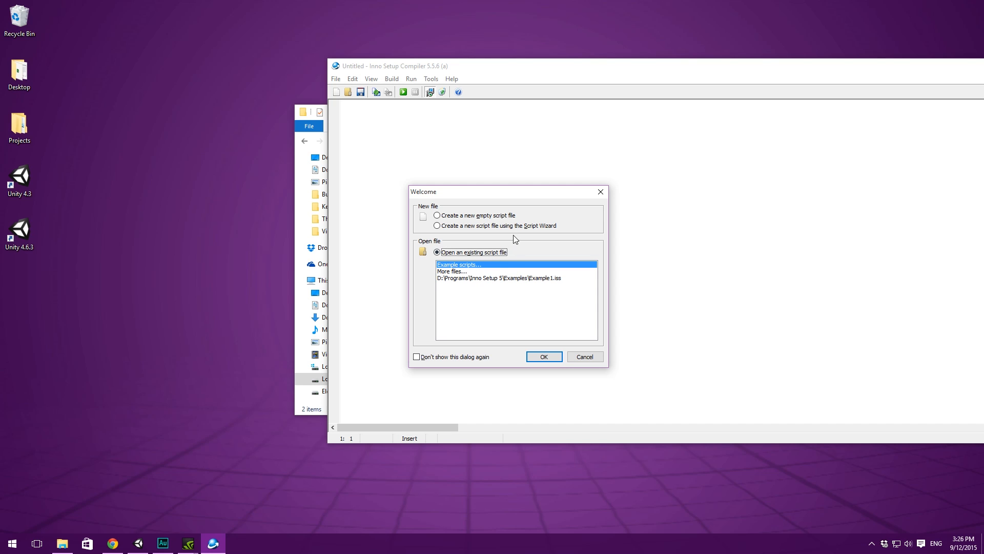
Start a new script file with the Script Wizard and continue past its welcome page
left_click(474, 217)
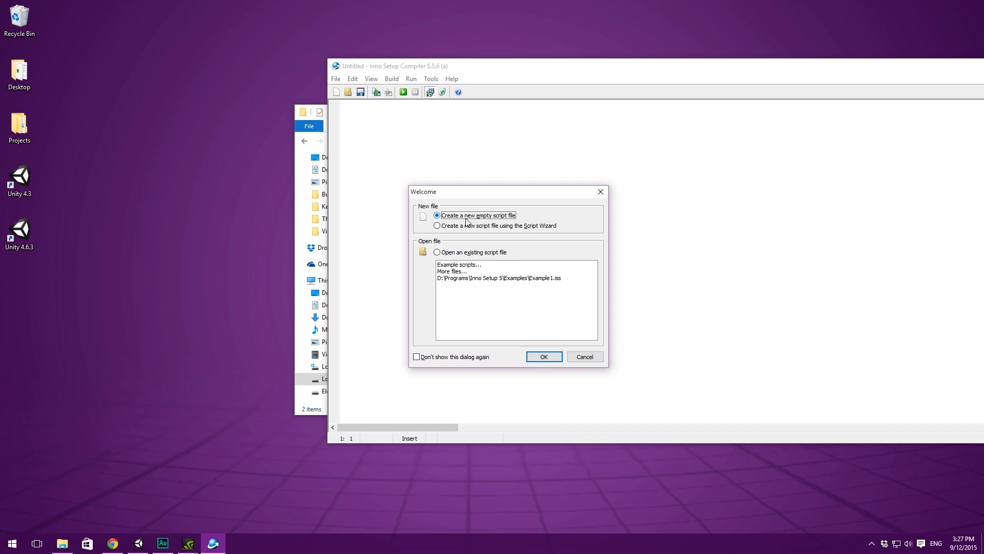
left_click(455, 228)
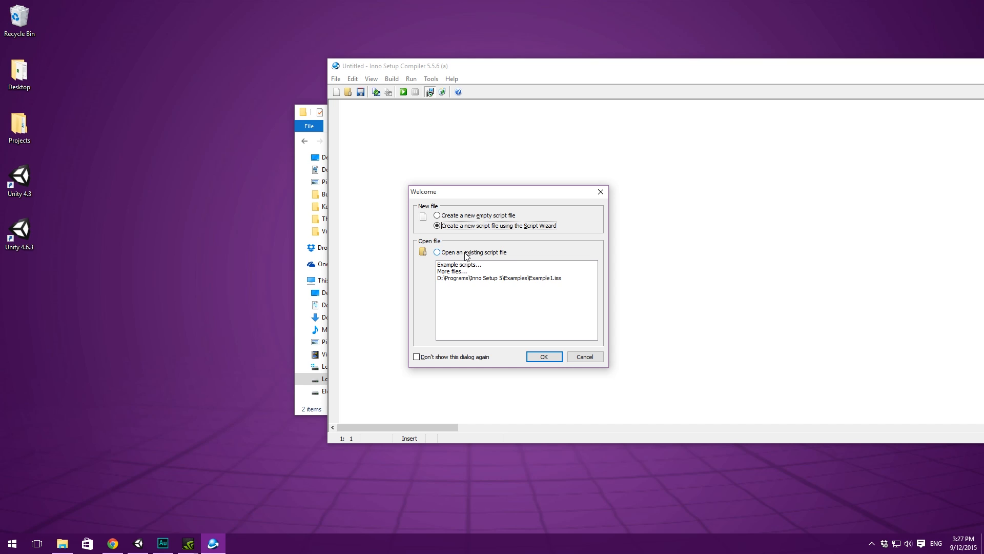
left_click(547, 355)
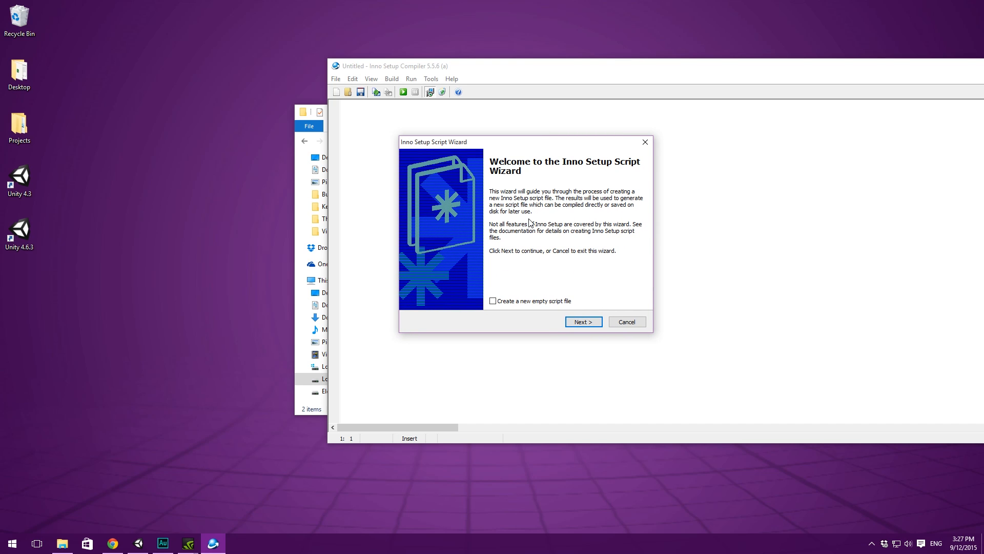
left_click(584, 321)
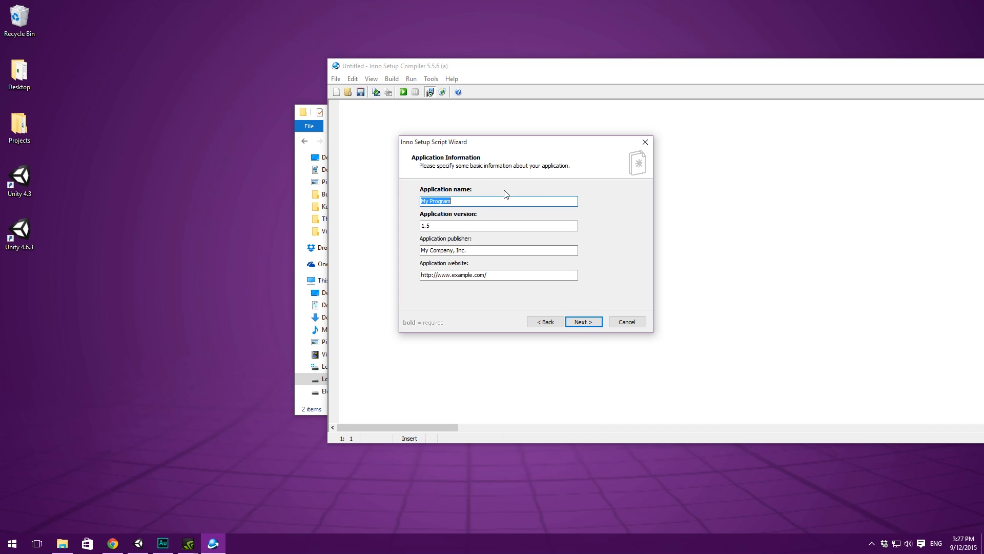
Set the application name to Make A Game, version 1.0 and publisher Brackeys, clear the website's placeholder domain, and continue to the folder settings
type("Make A Game")
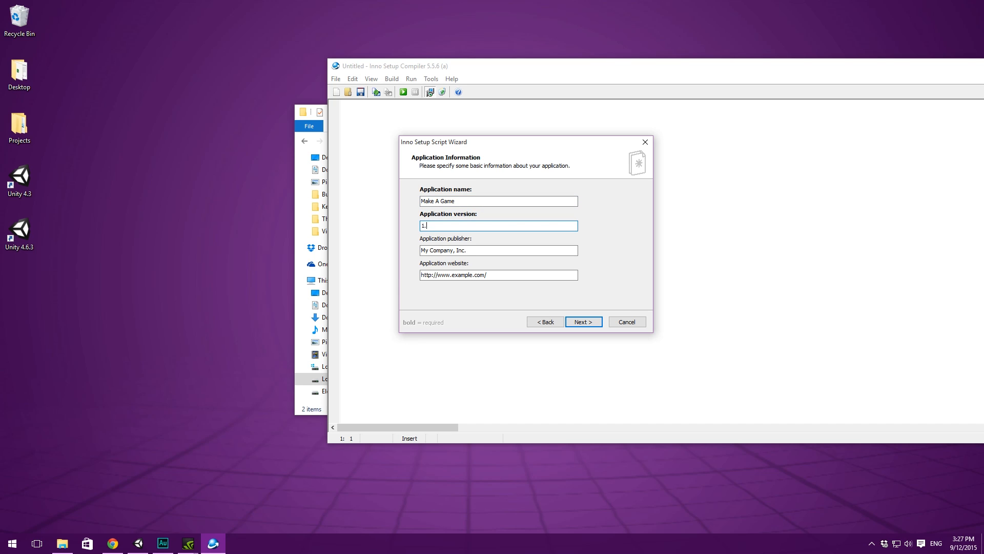
key("Tab")
type("Brackeys")
key("Tab")
left_click(471, 274)
left_click_drag(472, 275, 452, 277)
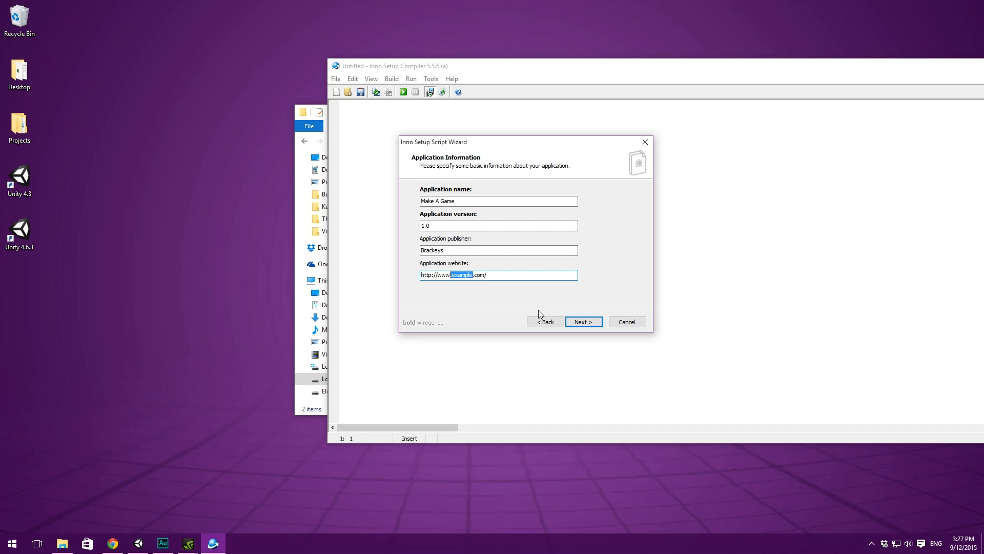
key("BackSpace")
left_click(584, 321)
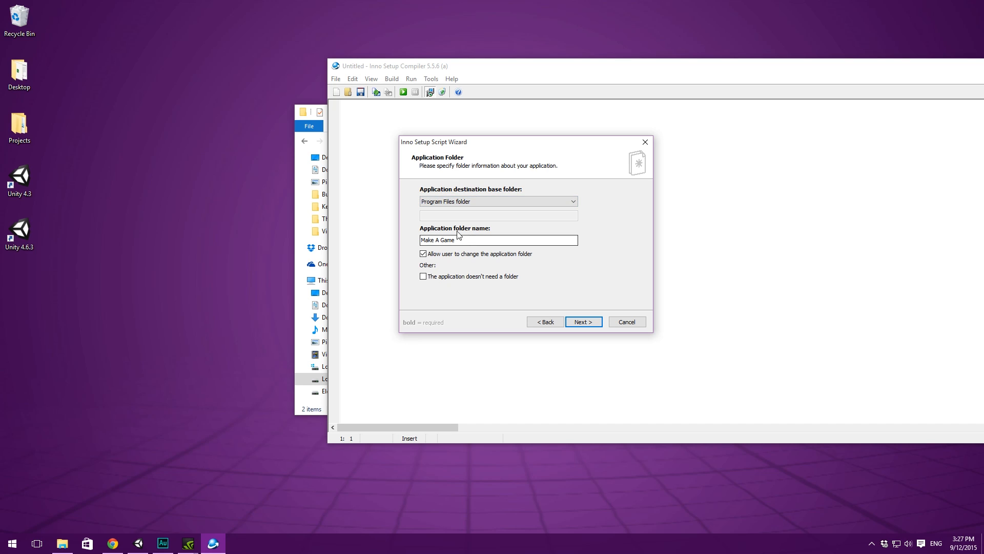
Accept the Program Files base folder and the folder name Make A Game, and continue to the application files
left_click_drag(486, 238, 400, 236)
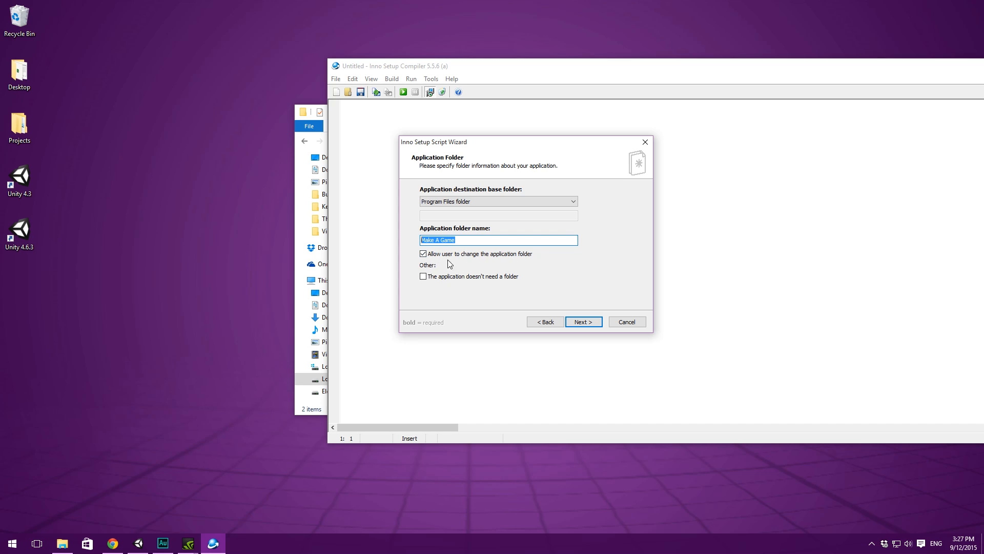
left_click(534, 240)
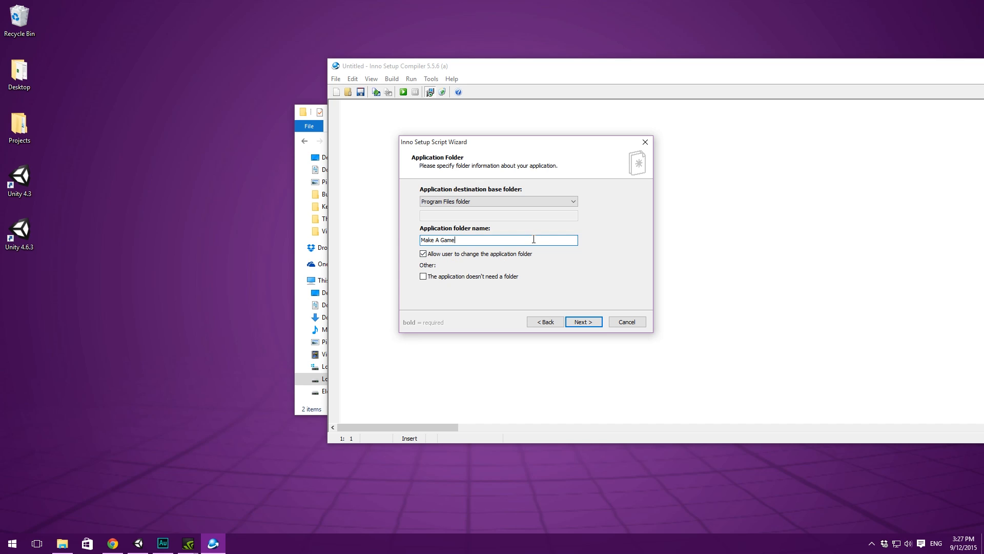
left_click(584, 322)
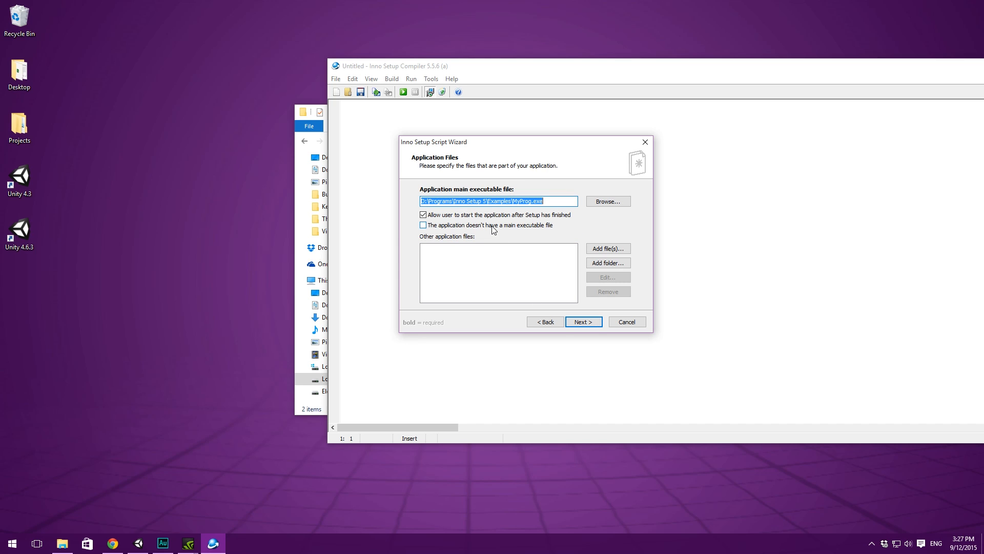
Set the main executable to Make A Game x86.exe from the Dropbox\MakeAGame\Builds\Windows\x86 folder
left_click_drag(531, 147, 601, 158)
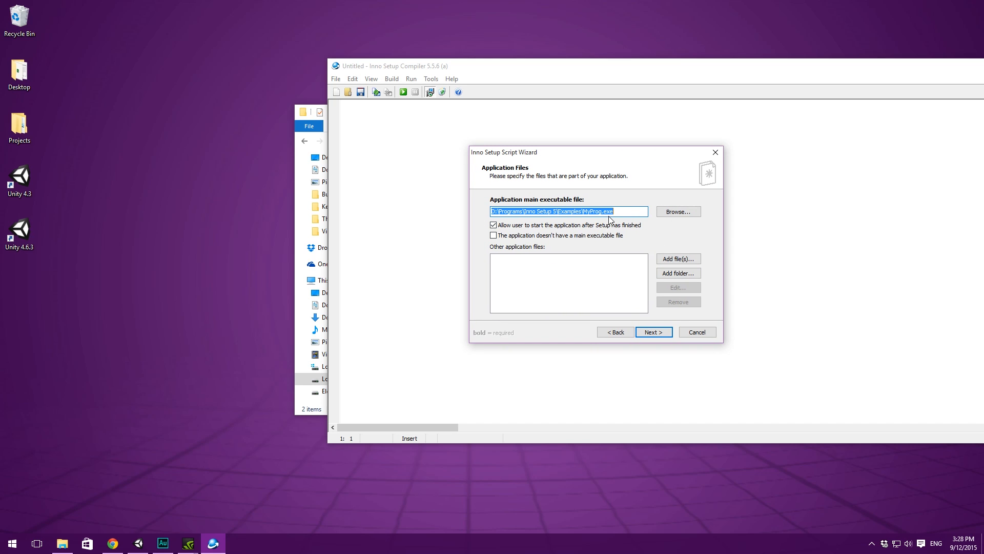
left_click(681, 211)
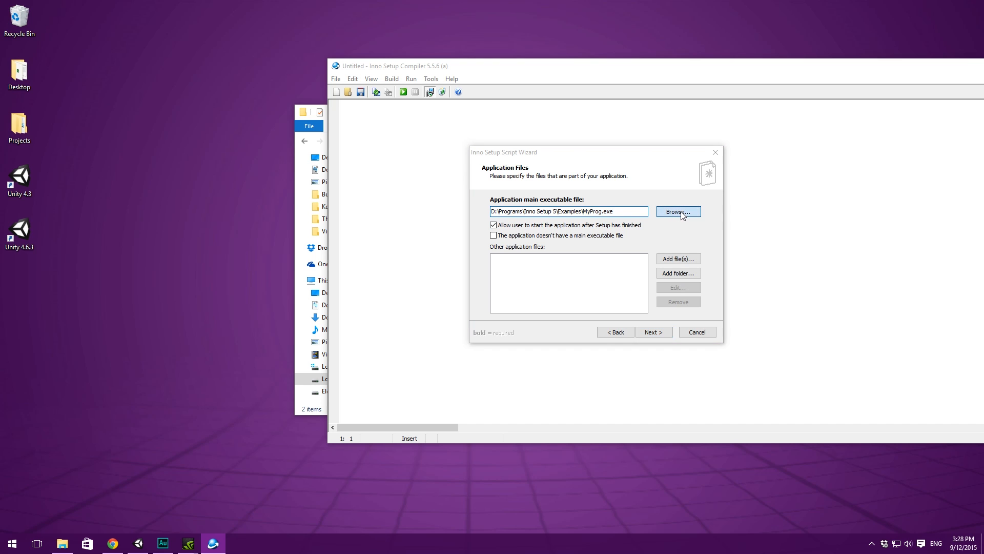
left_click_drag(706, 169, 586, 129)
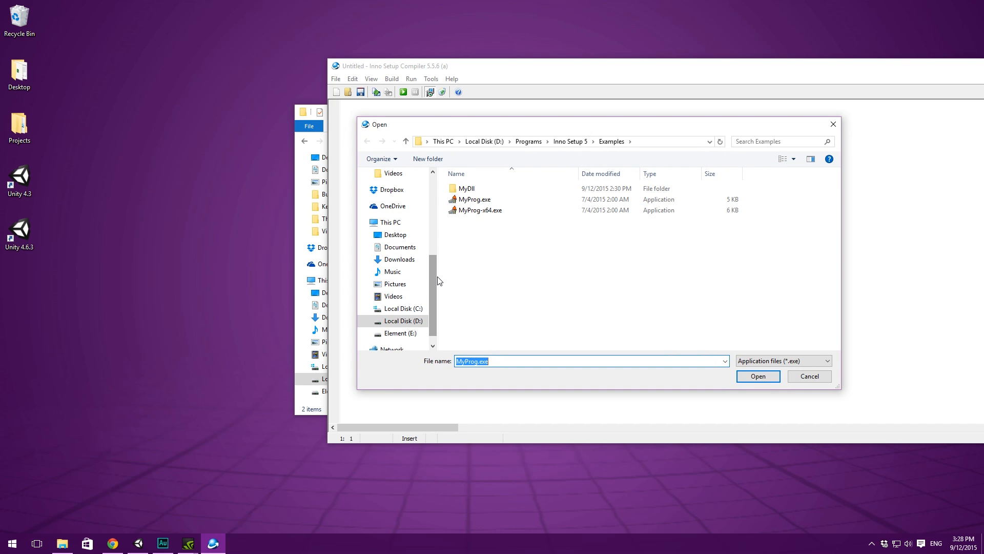
left_click_drag(433, 269, 430, 174)
left_click(396, 189)
scroll(484, 259, "down", 7)
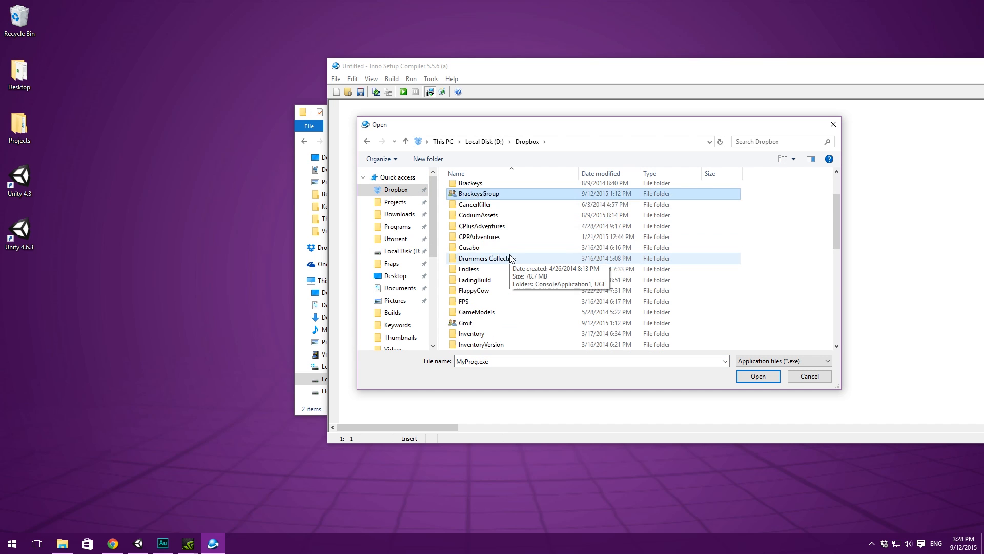
double_click(491, 268)
double_click(472, 201)
double_click(482, 201)
double_click(477, 189)
left_click(497, 201)
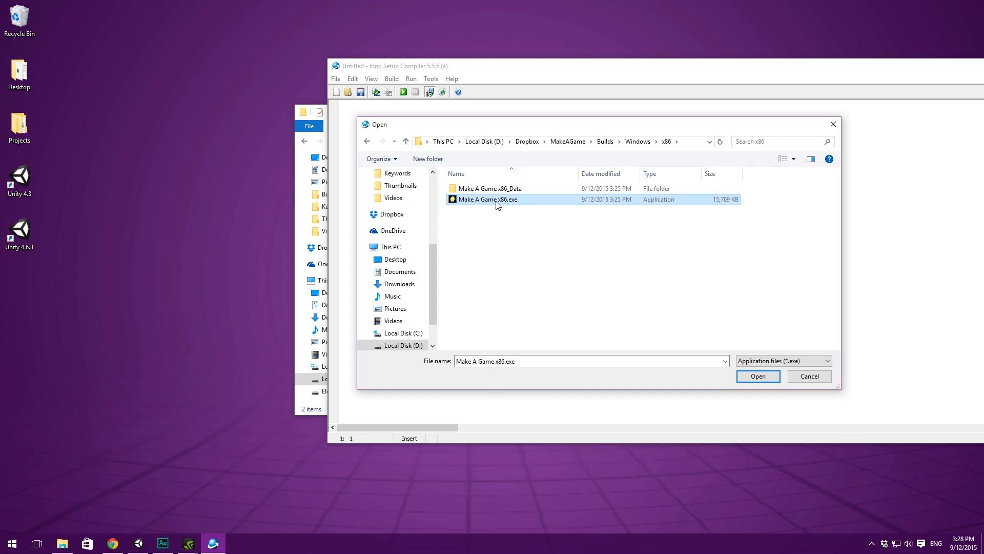
left_click(758, 377)
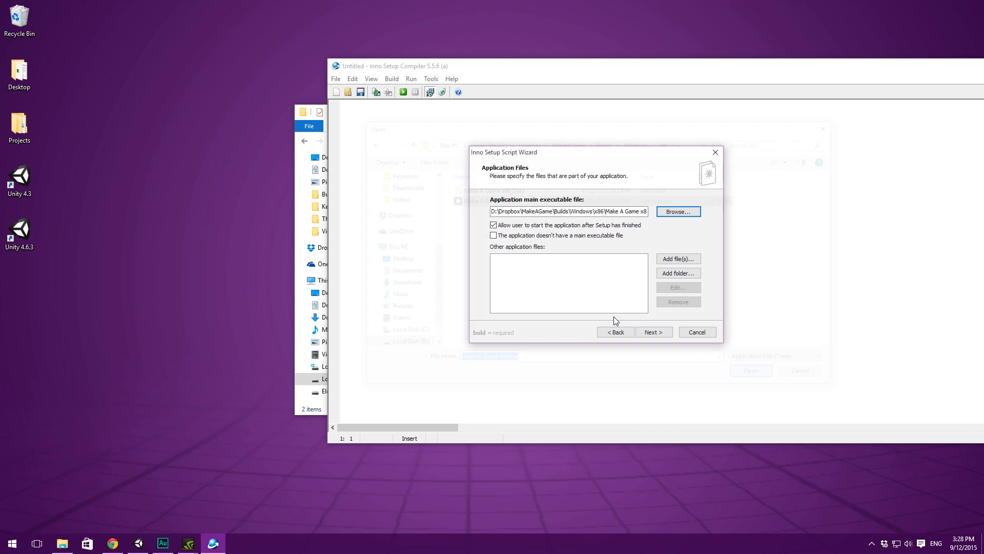
Switch to File Explorer, open the Windows\x86 build folder and place its window beside the setup wizard
left_click(62, 543)
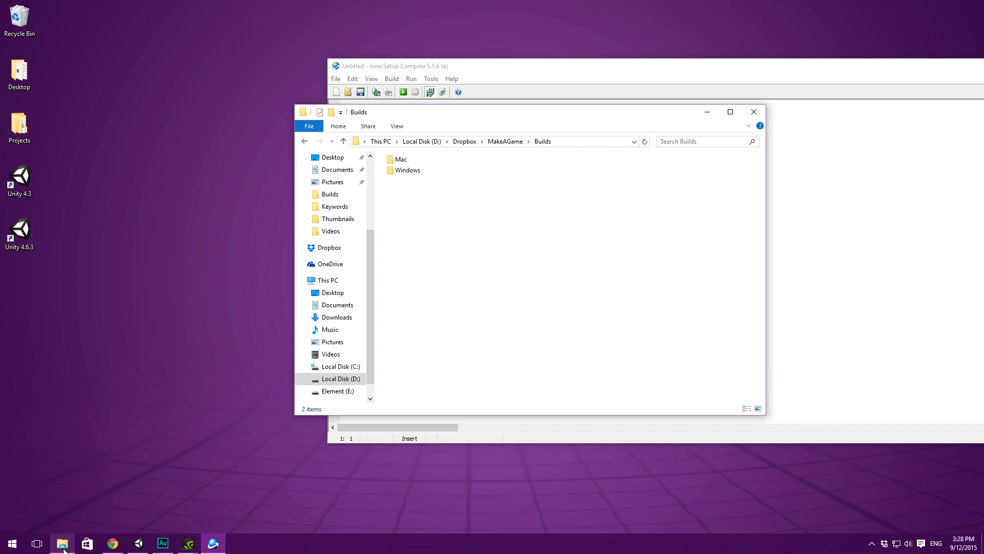
left_click_drag(491, 115, 411, 167)
double_click(329, 226)
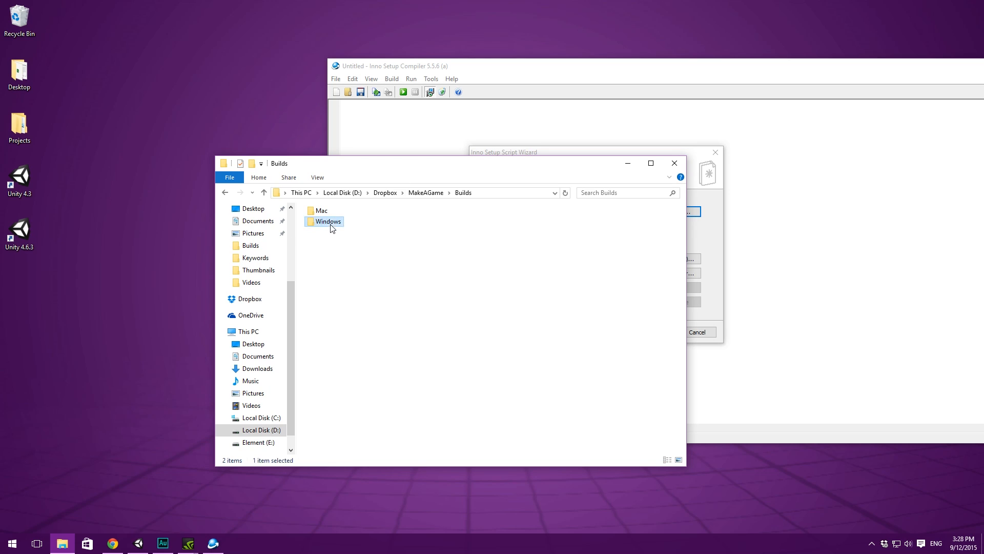
double_click(332, 228)
left_click(316, 249)
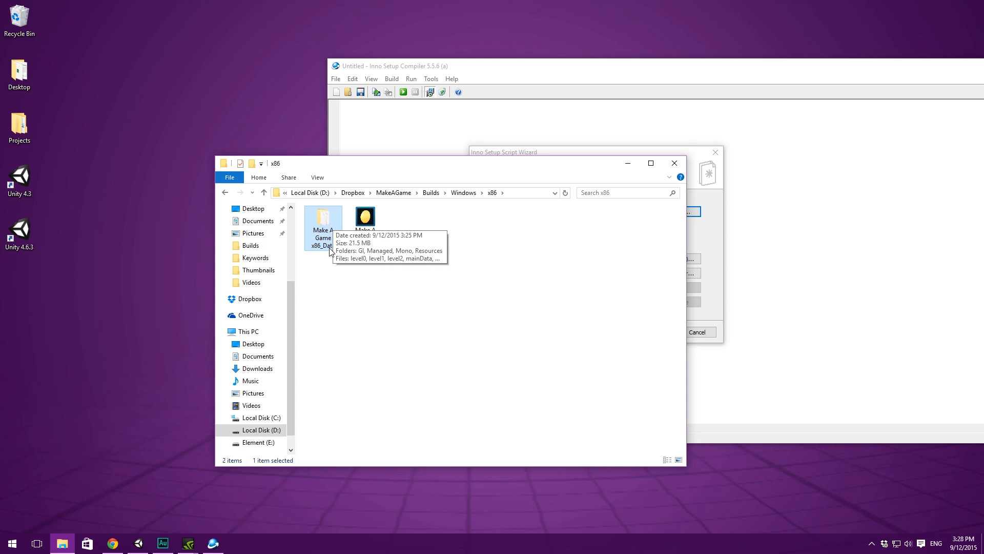
left_click(329, 268)
left_click_drag(530, 169, 417, 200)
left_click(551, 168)
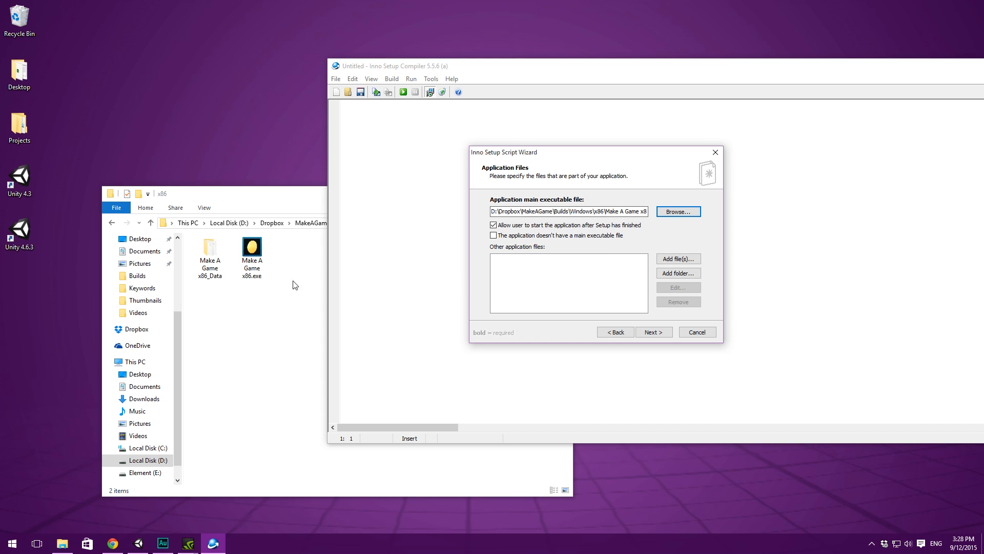
Examine the game executable and the contents of the Make A Game x86_Data folder in the x86 build folder
left_click(263, 251)
left_click(579, 172)
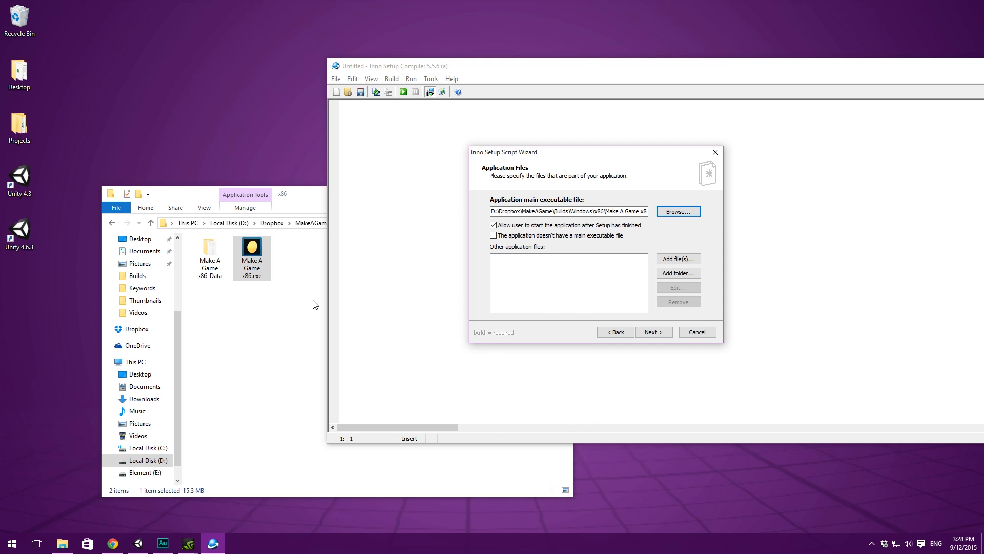
left_click(267, 328)
double_click(207, 263)
key("BackSpace")
left_click(587, 169)
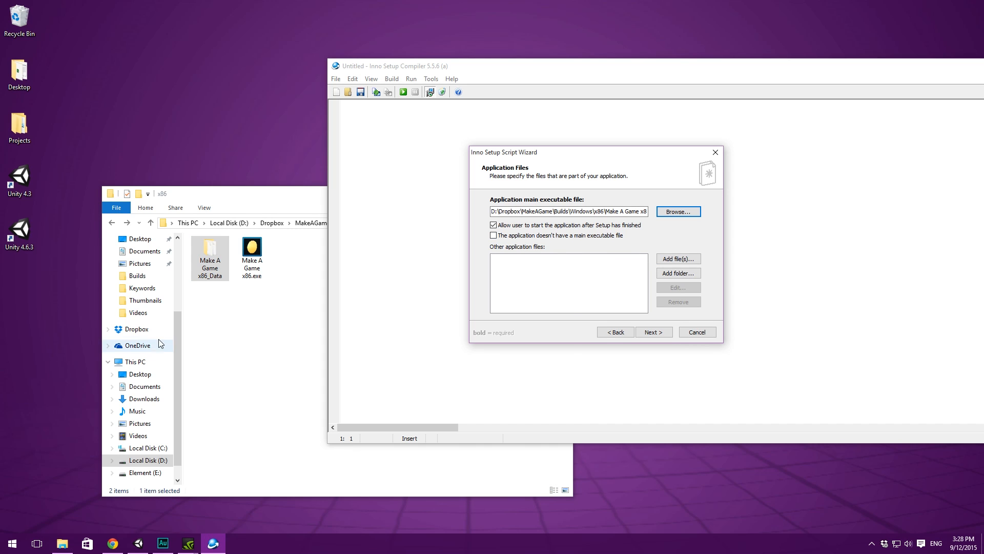
left_click(210, 314)
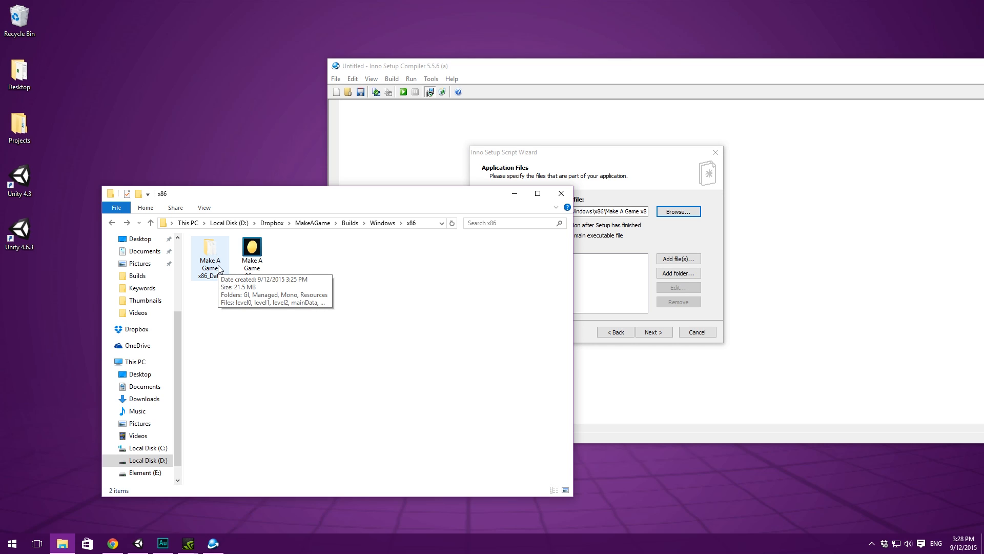
left_click(204, 262)
double_click(203, 262)
left_click_drag(224, 421, 248, 244)
key("alt+Left")
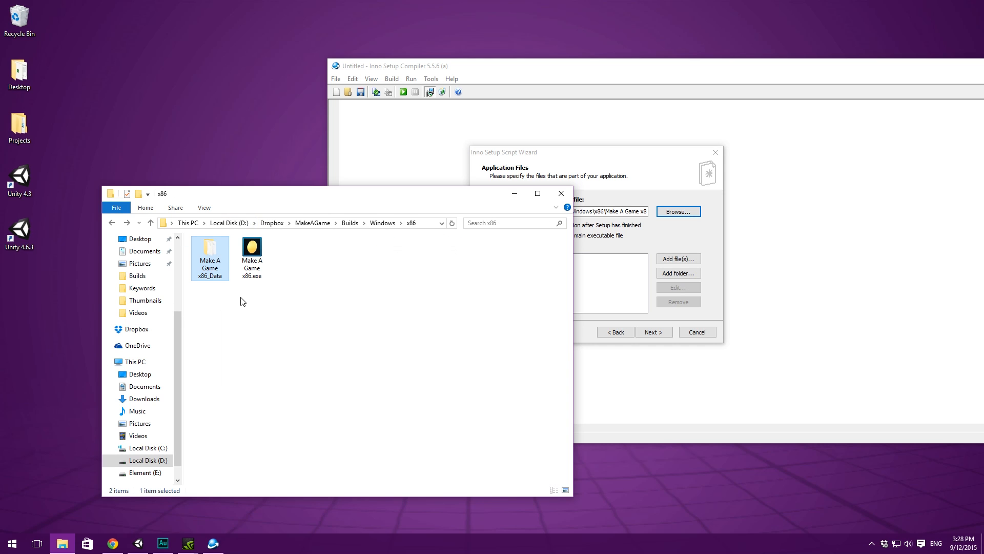
left_click(256, 250)
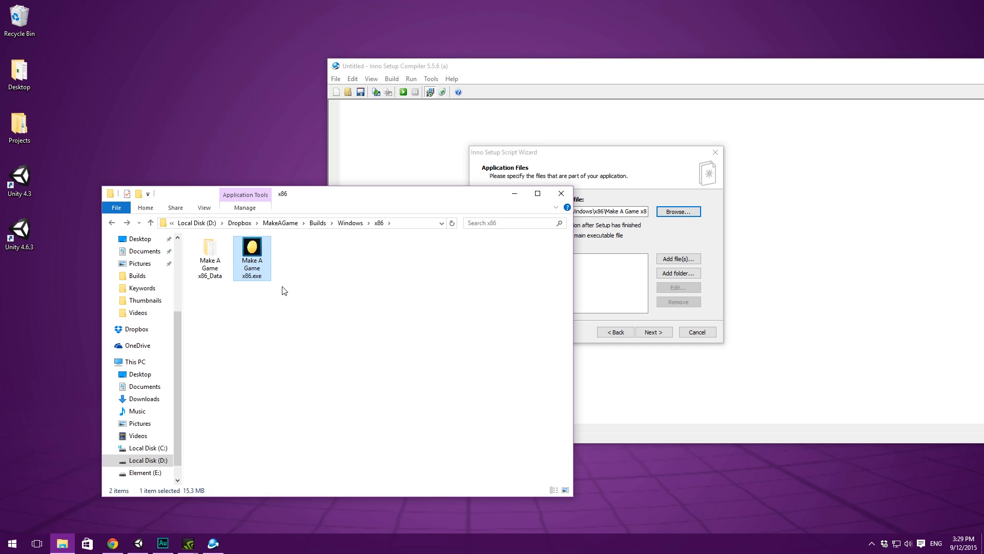
left_click(215, 343)
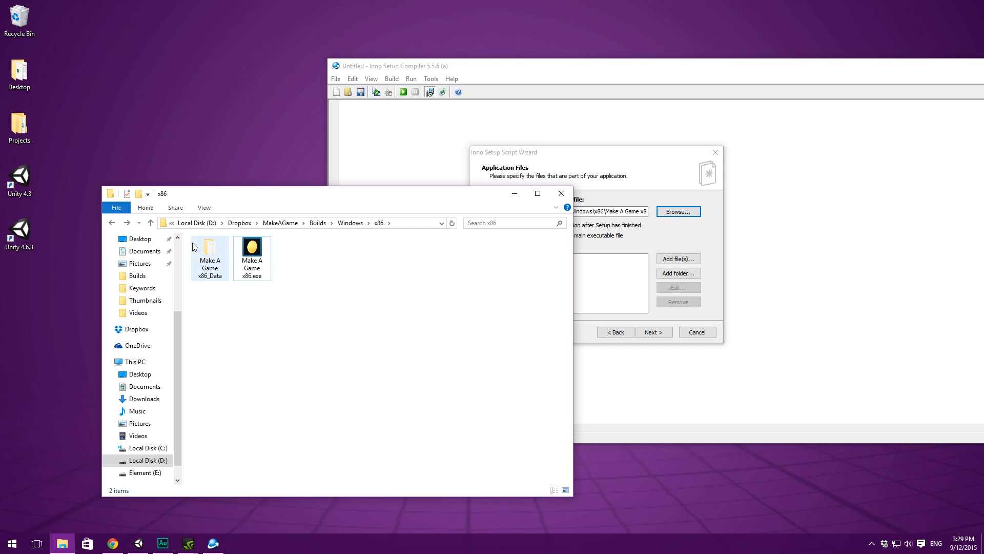
Copy the name of the Make A Game x86_Data folder and create a new folder named Data beside it
left_click(200, 274)
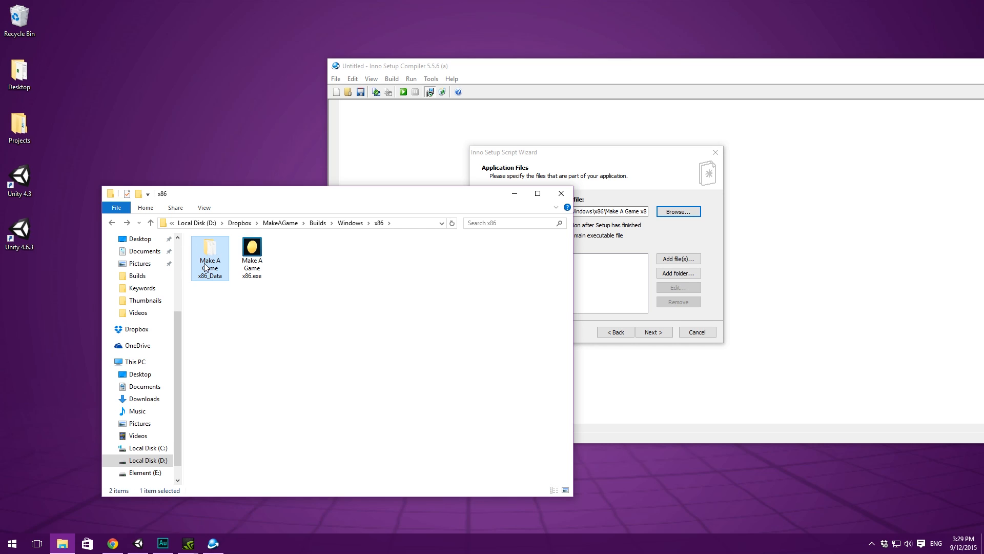
key("F2")
key("ctrl+c")
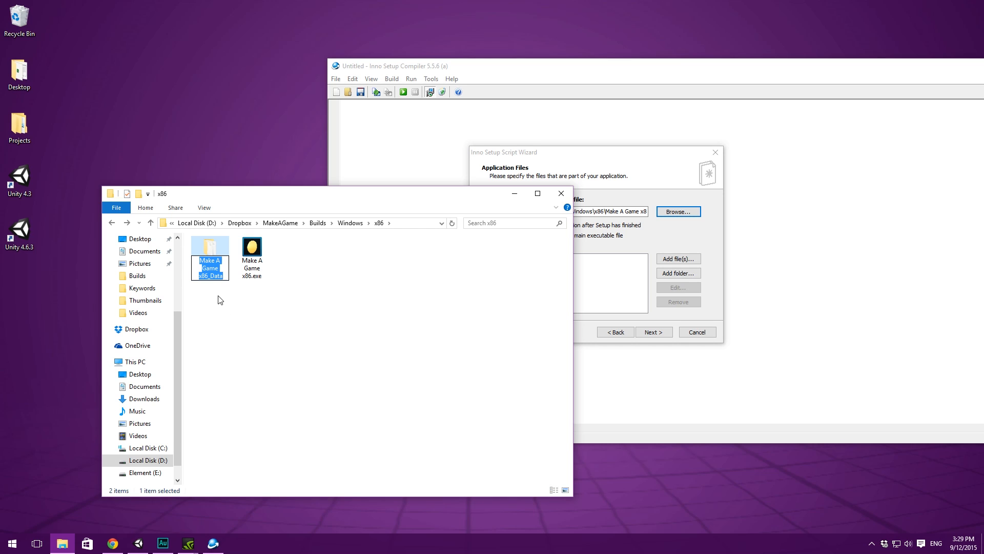
left_click(219, 299)
right_click(211, 333)
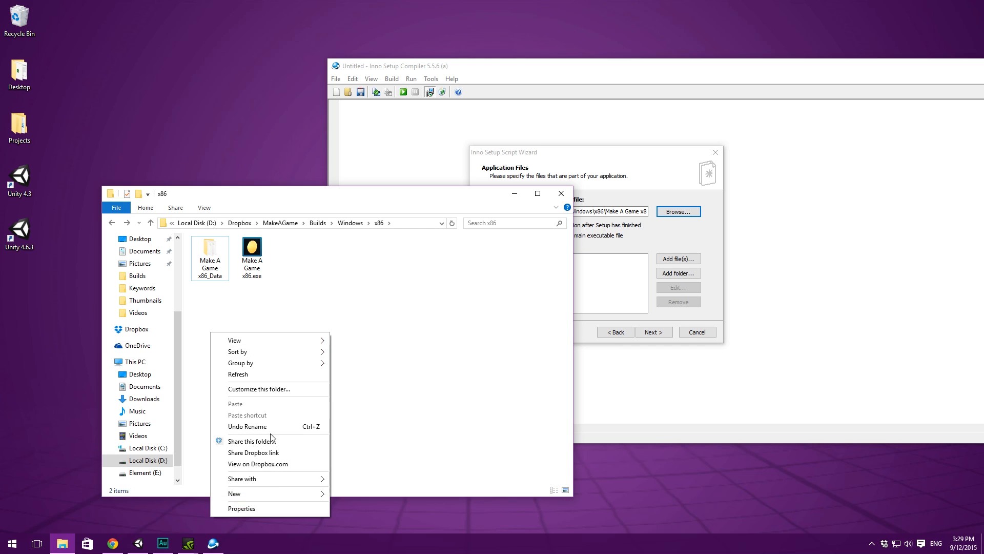
mouse_move(269, 493)
left_click(387, 412)
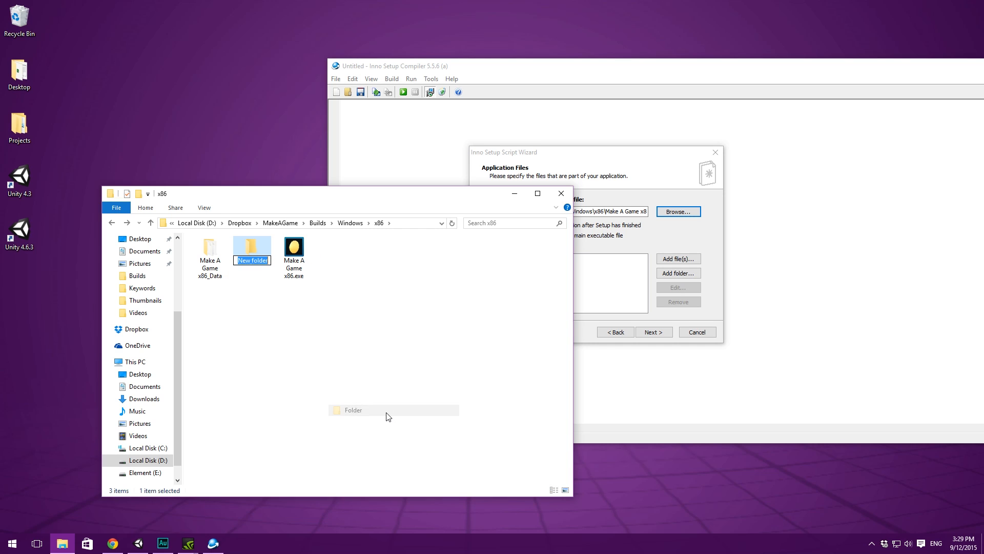
type("Data")
key("Return")
left_click(263, 395)
Move the Make A Game x86_Data folder into Data and rename the outer folder Make A Game x86_Data
left_click(253, 249)
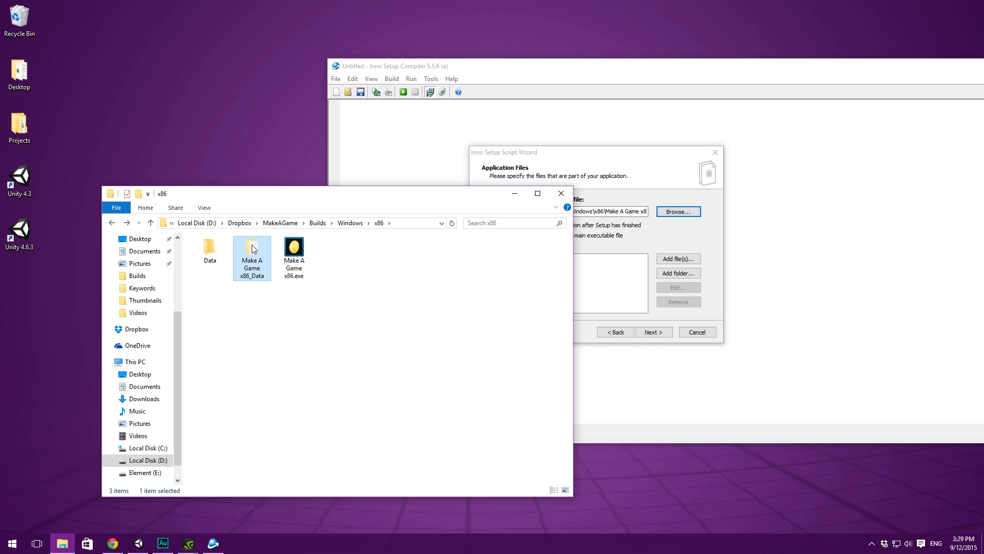
left_click_drag(252, 248, 207, 262)
key("ctrl+v")
key("Return")
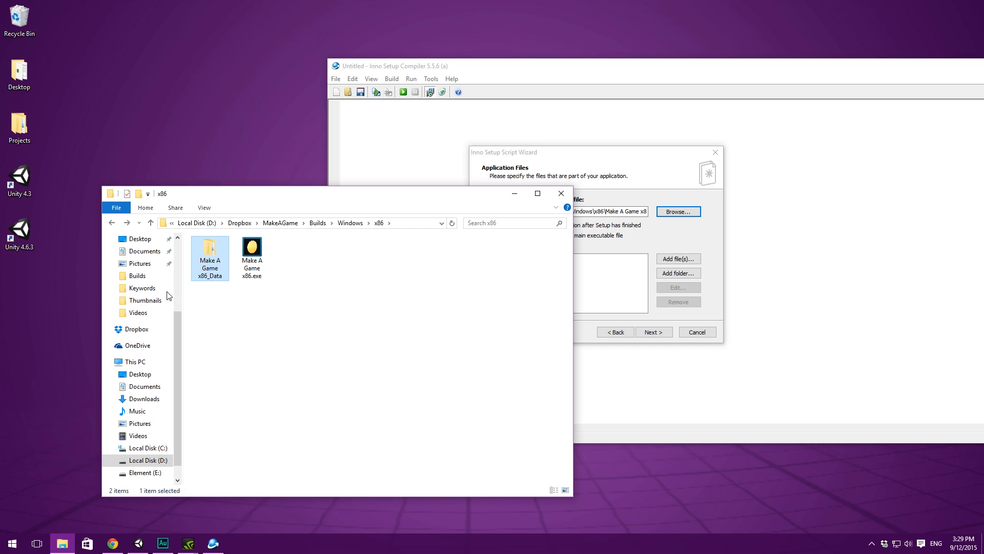
Check the contents of the nested Make A Game x86_Data folder and go back to the x86 folder
left_click(233, 306)
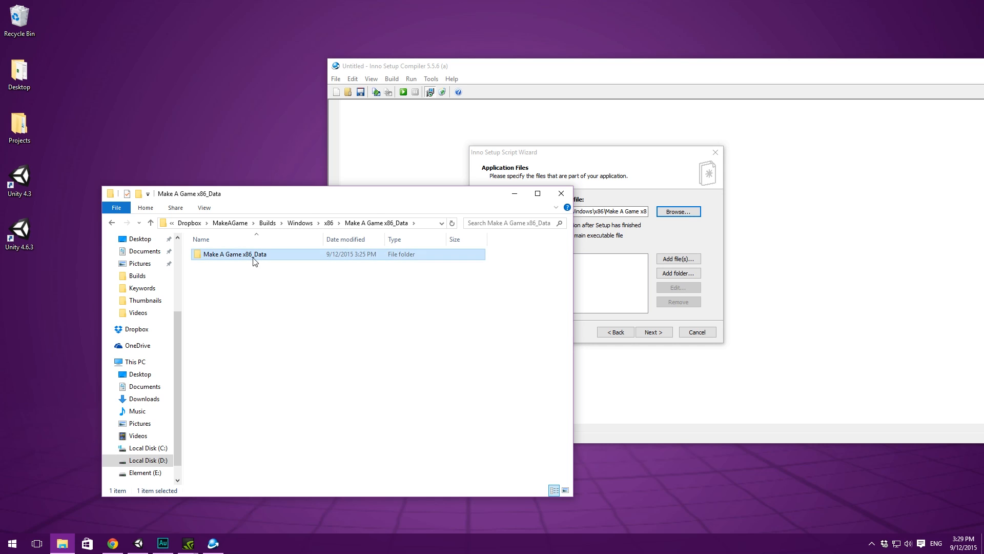
double_click(253, 256)
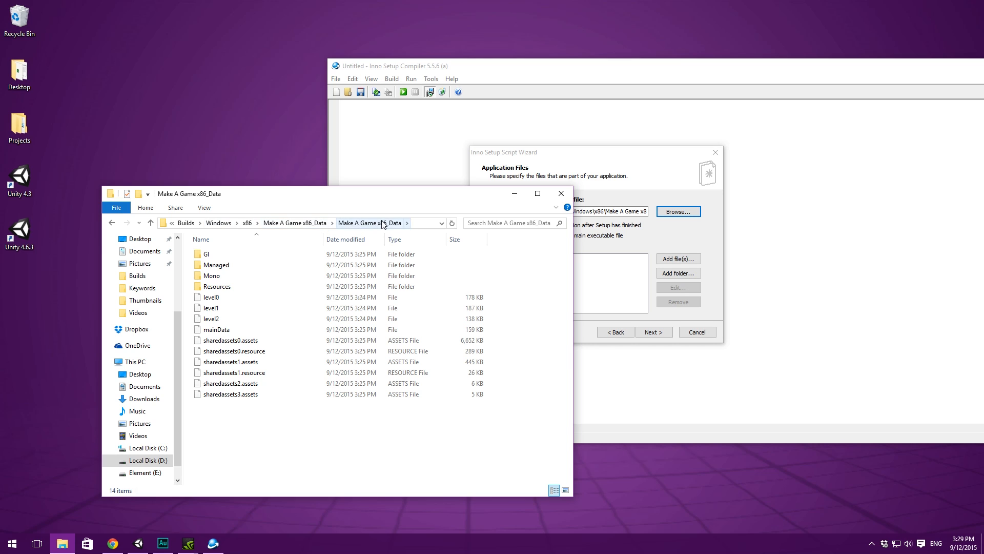
left_click(247, 223)
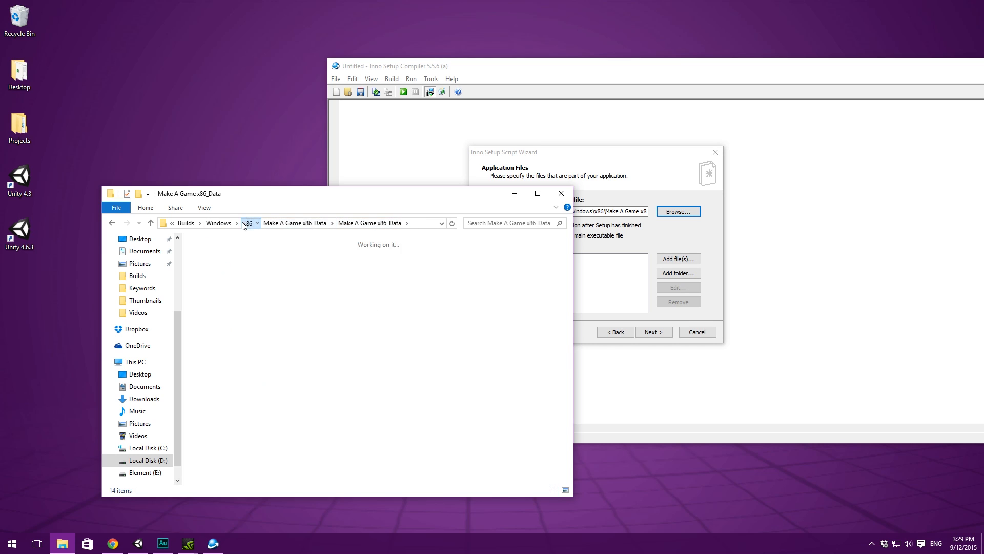
Start adding a folder to the other application files and browse to D:\Dropbox\MakeAGame\Builds\Windows\x86
left_click(567, 280)
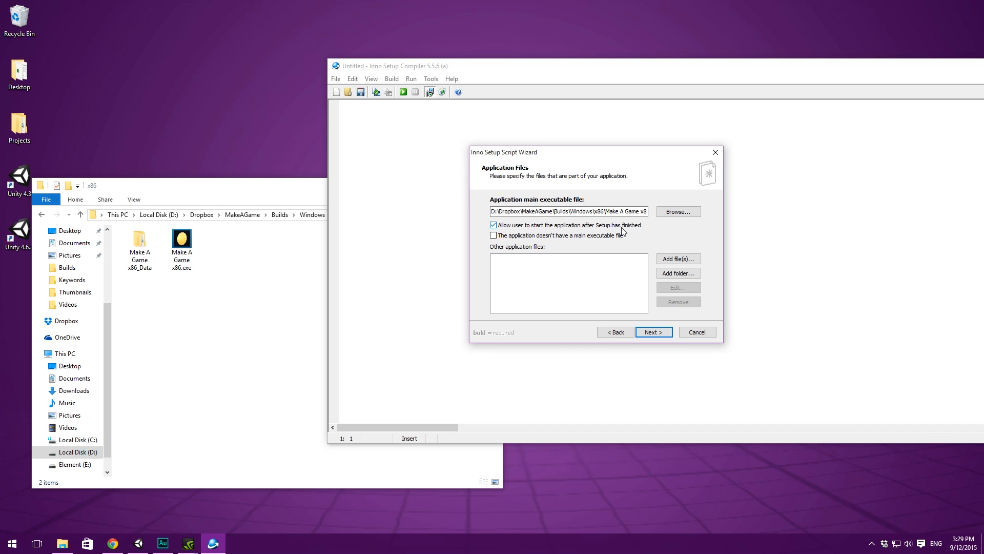
left_click(690, 276)
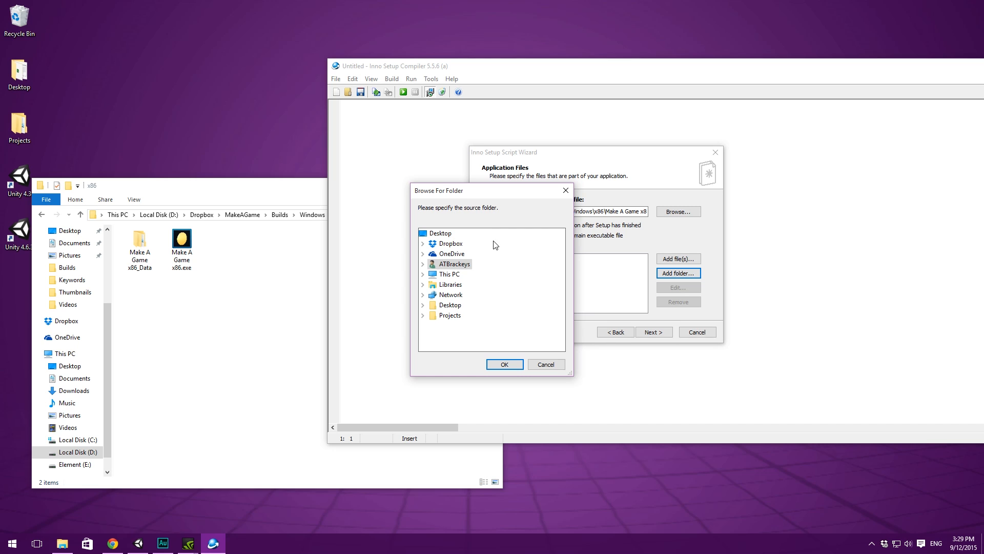
double_click(429, 276)
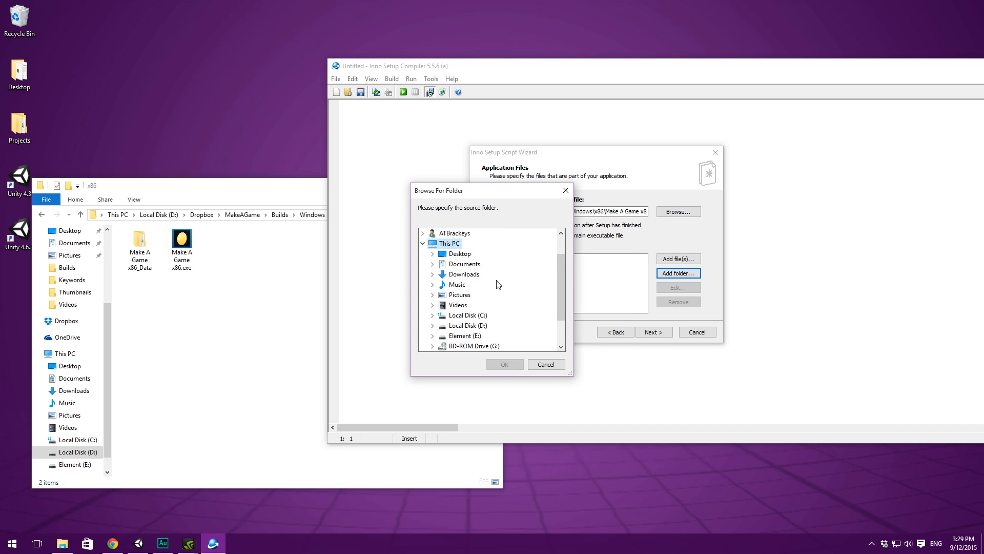
double_click(464, 295)
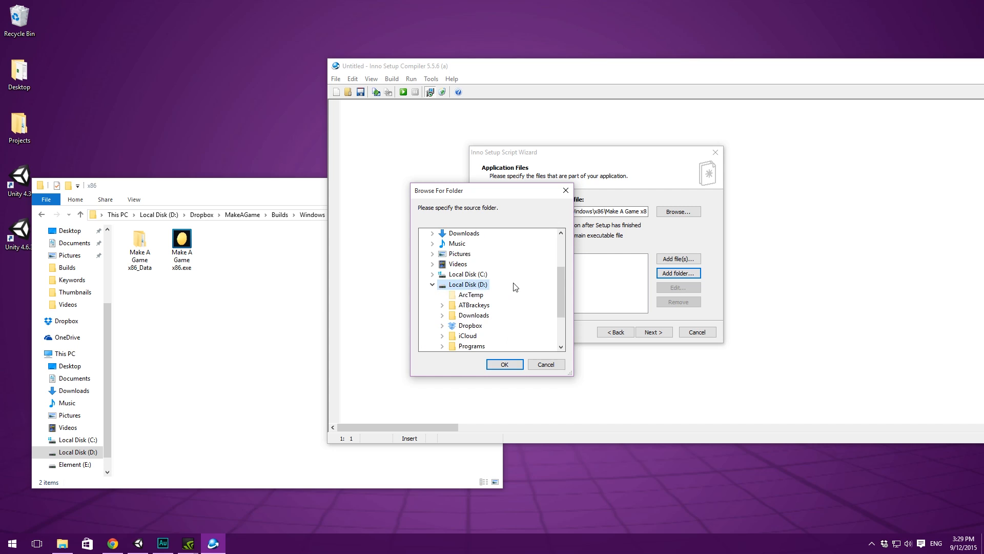
scroll(504, 295, "down", 5)
scroll(501, 296, "down", 4)
double_click(487, 311)
left_click(495, 274)
left_click(500, 294)
scroll(509, 318, "down", 2)
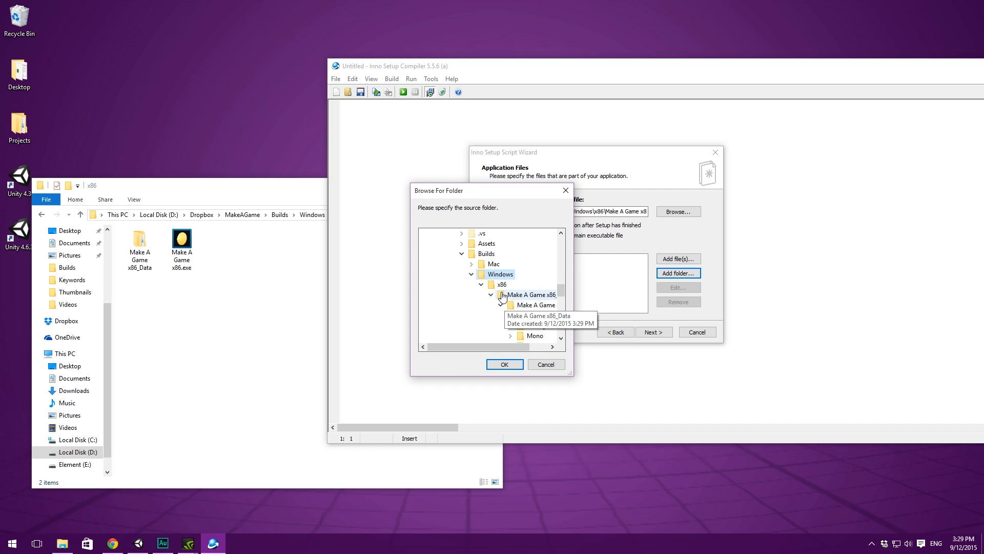
Add the outer Make A Game x86_Data folder with its subfolders to the application files and continue to the icon settings
left_click(500, 305)
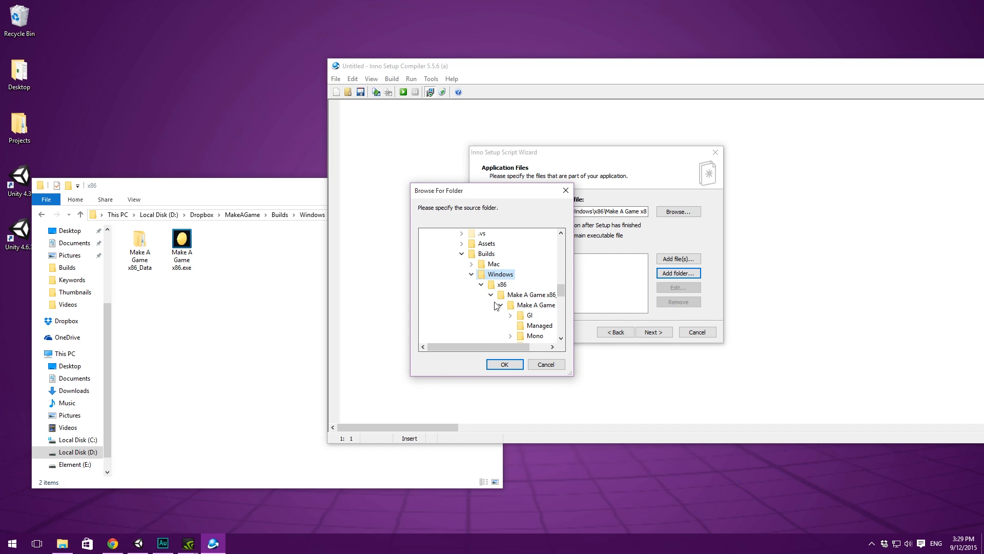
left_click(500, 295)
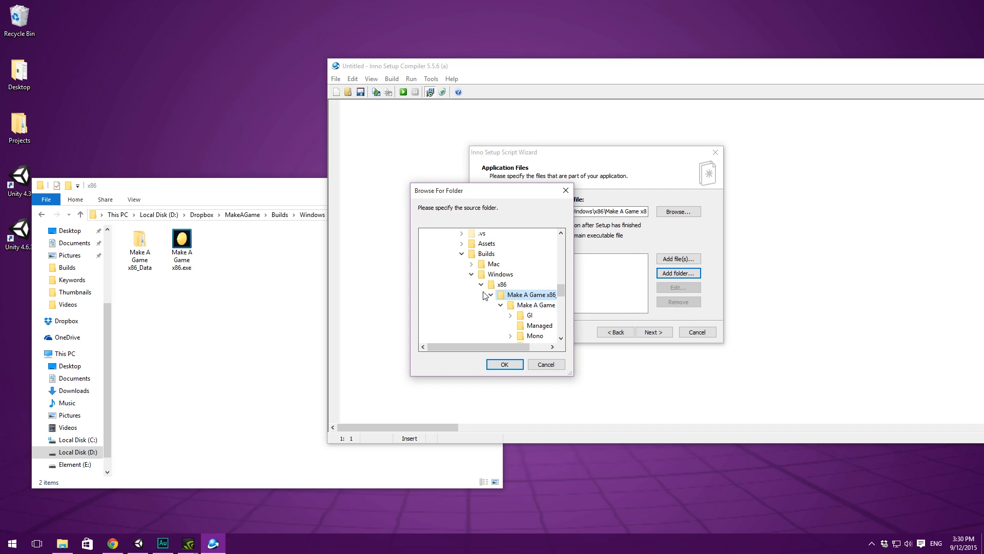
scroll(543, 297, "down", 1)
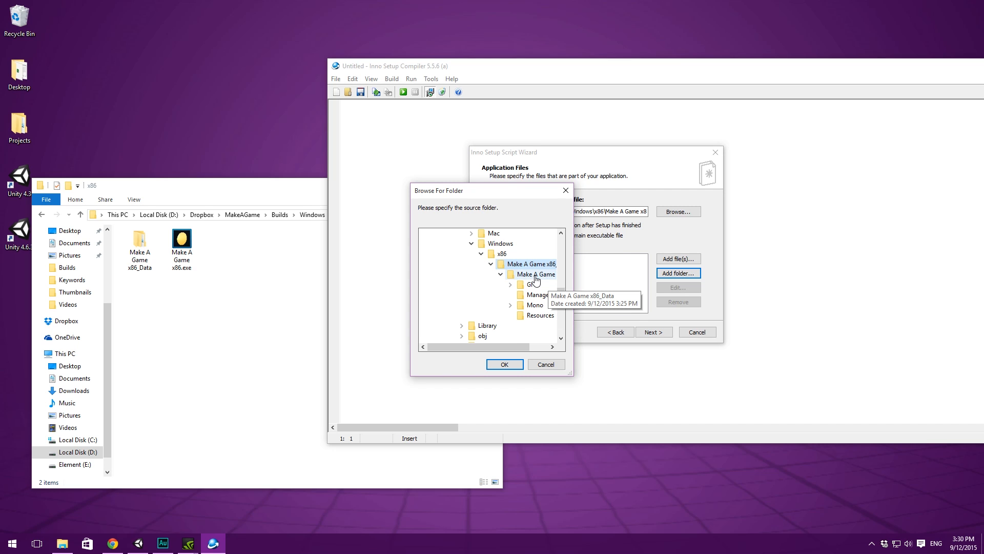
left_click(501, 255)
left_click(501, 263)
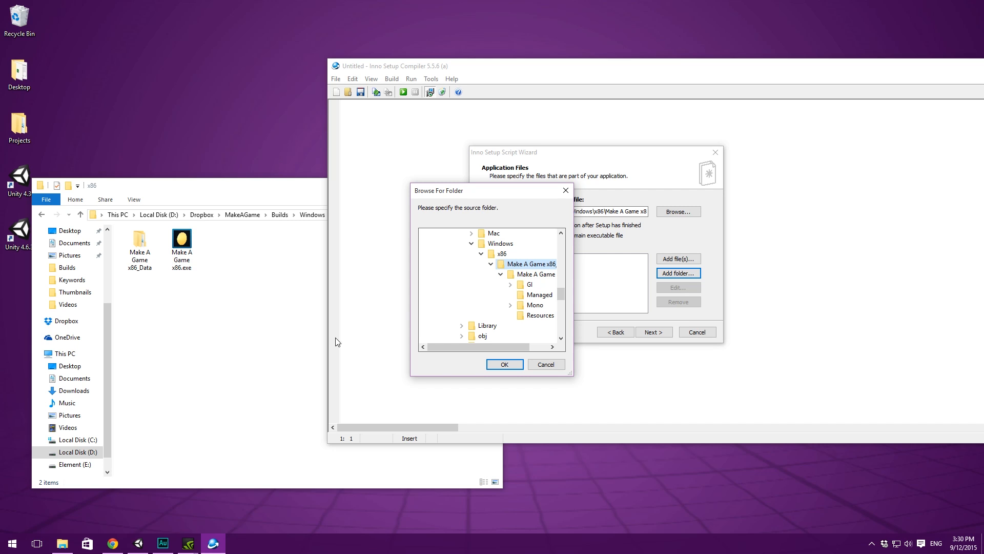
left_click(490, 264)
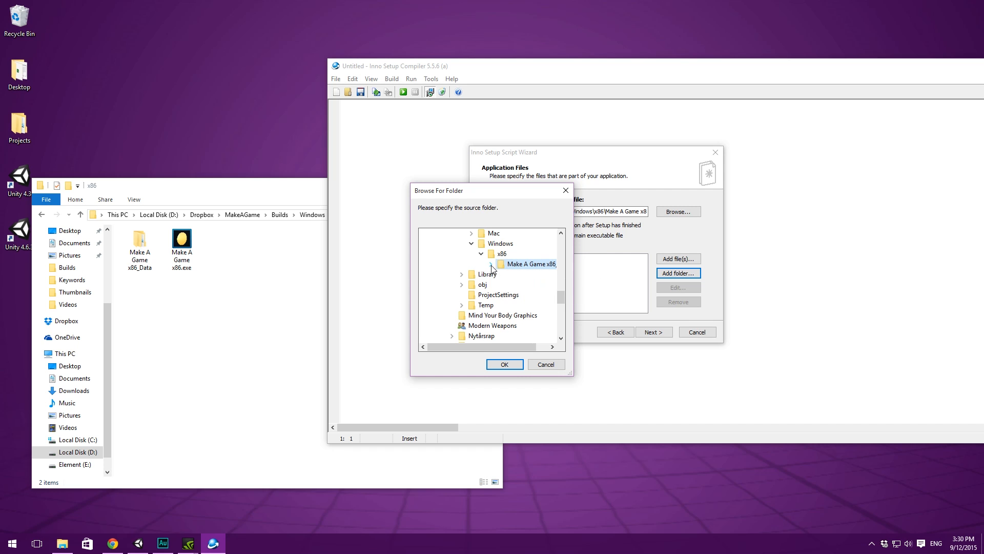
left_click(500, 367)
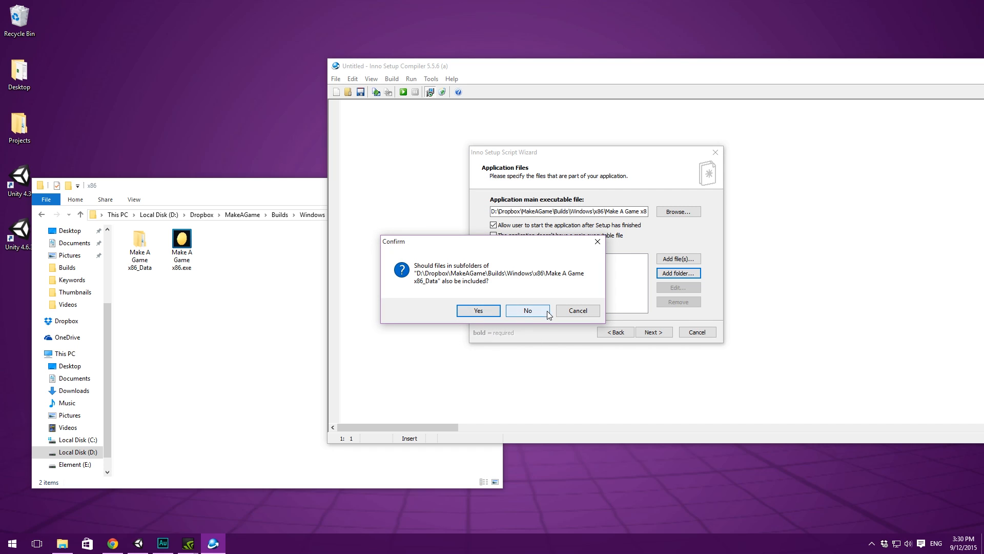
left_click(472, 310)
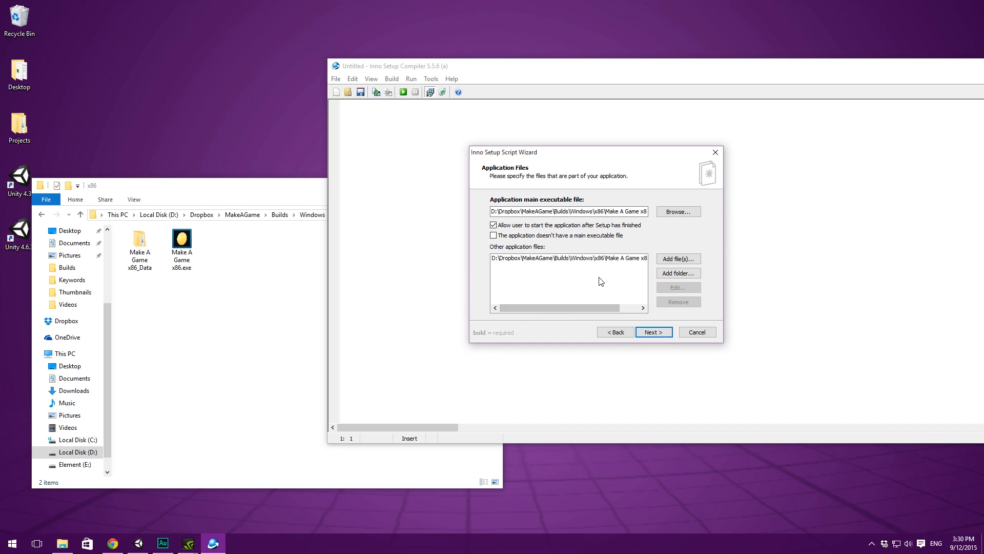
left_click(659, 333)
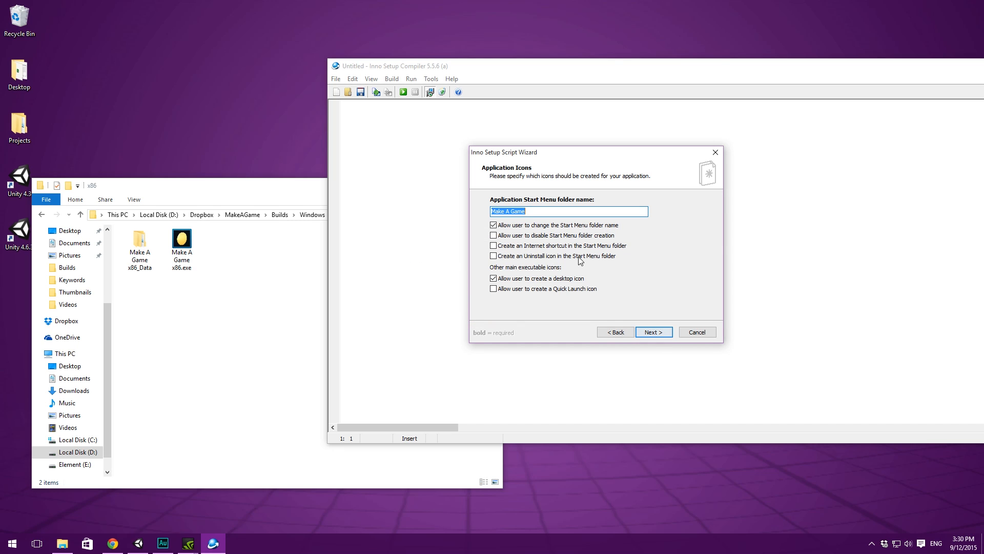
Allow users to disable Start Menu folder creation, add an Uninstall icon to the Start Menu folder, and accept the icon settings
left_click(551, 213)
left_click(501, 236)
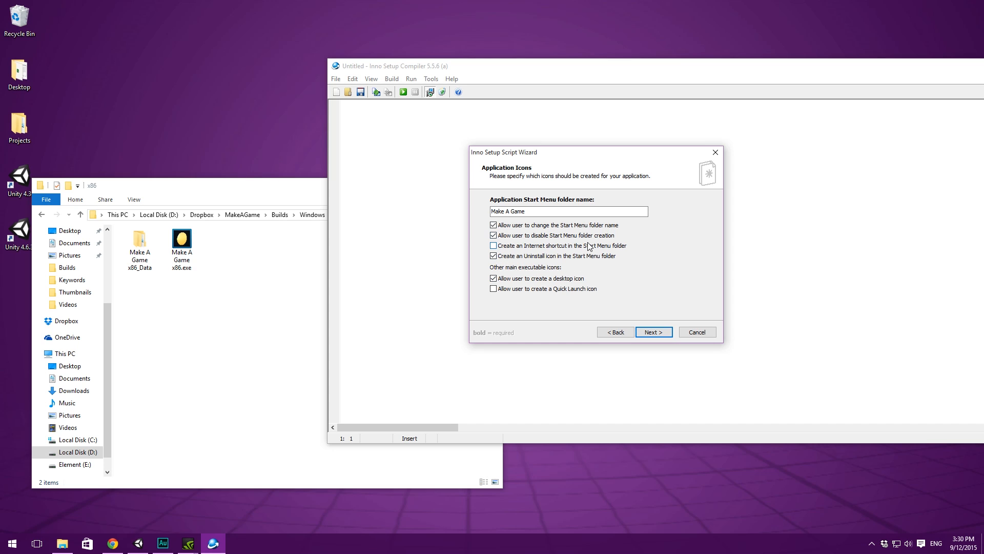
left_click(659, 334)
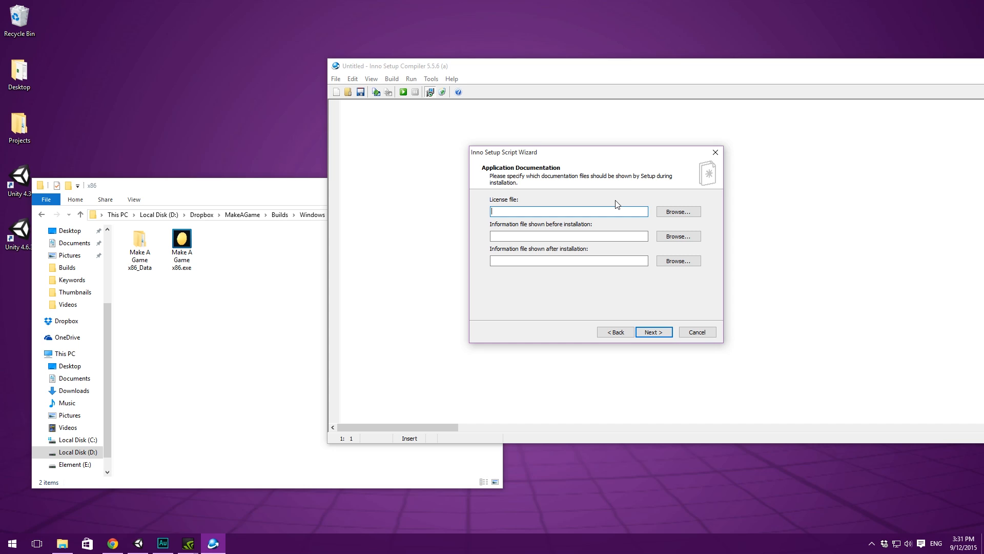
Leave the documentation files empty and include only English as the setup language
left_click(653, 332)
left_click_drag(642, 226, 566, 272)
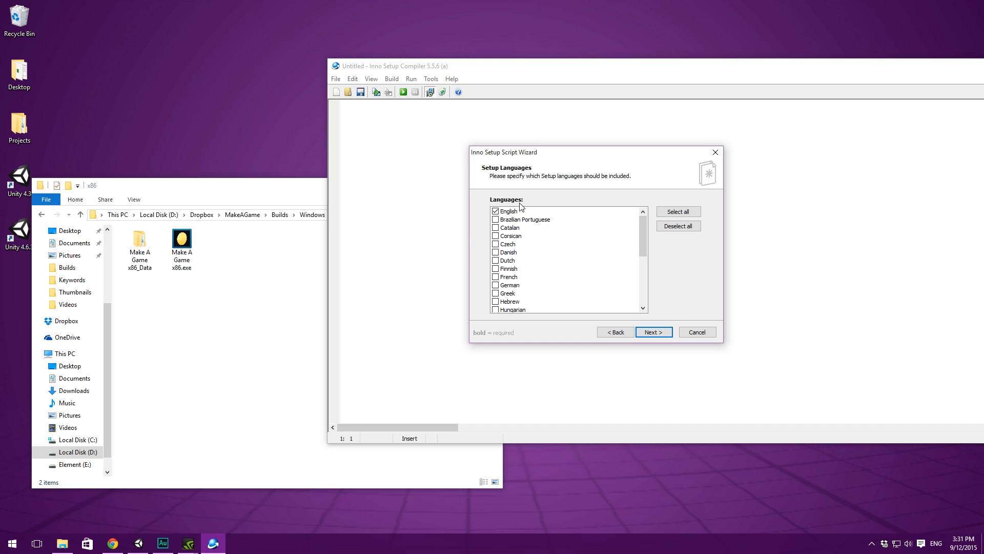
left_click(677, 211)
left_click_drag(646, 224, 632, 192)
left_click(678, 226)
left_click(509, 211)
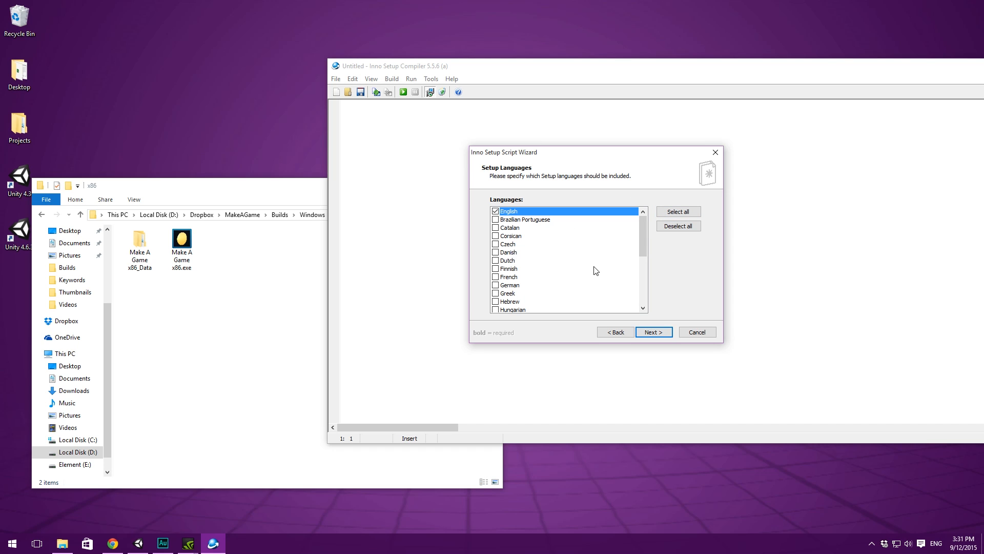
left_click(654, 332)
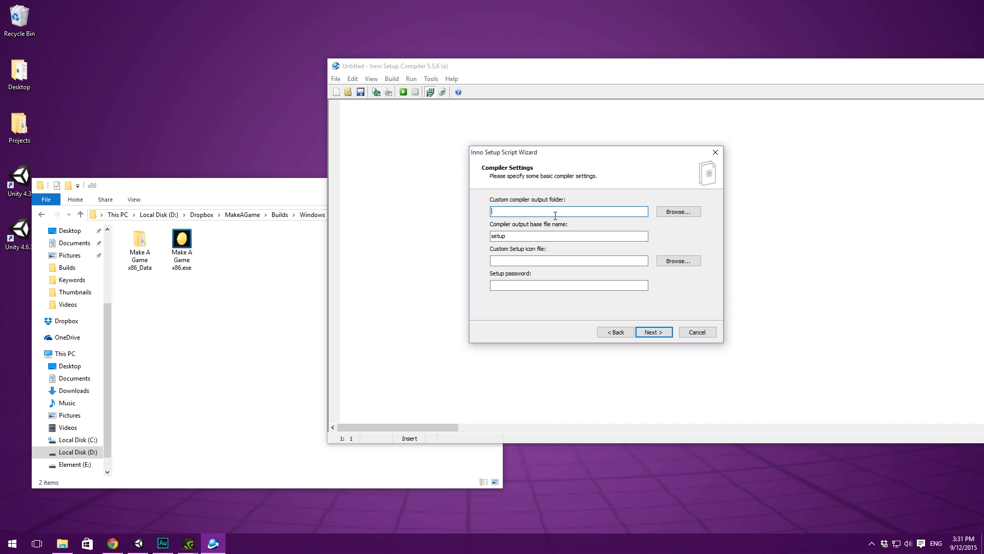
Start choosing a custom compiler output folder and browse to MakeAGame inside Dropbox on Local Disk (D:)
left_click(686, 212)
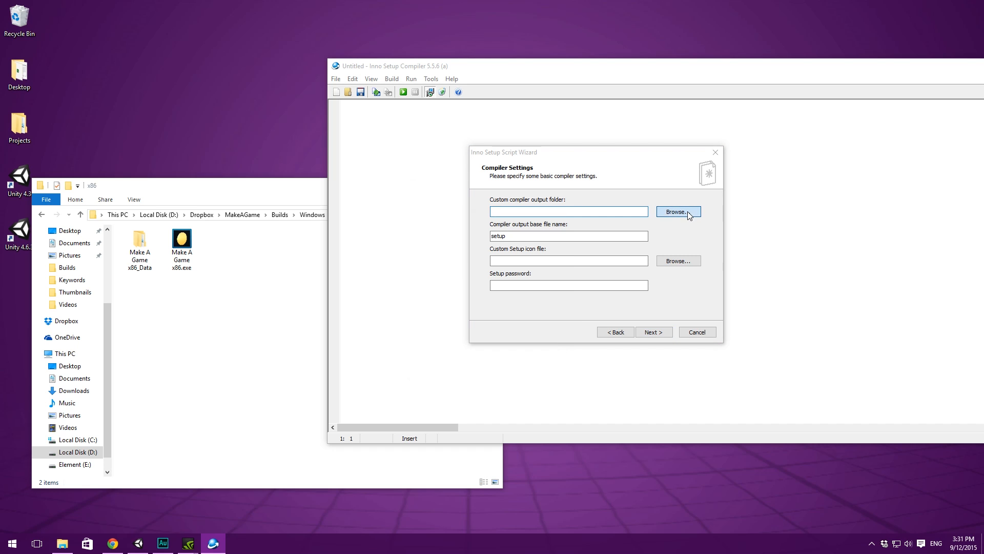
left_click_drag(476, 192, 526, 171)
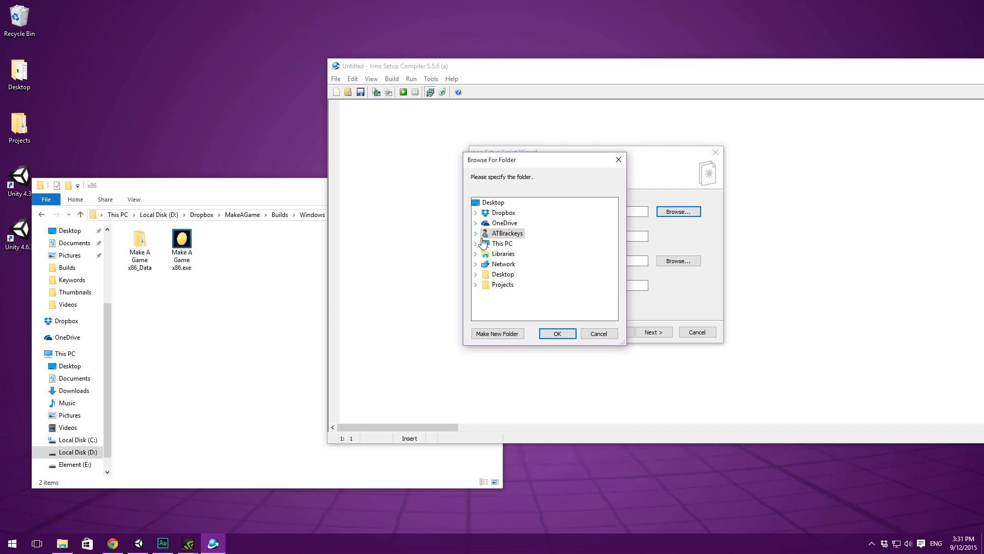
double_click(485, 243)
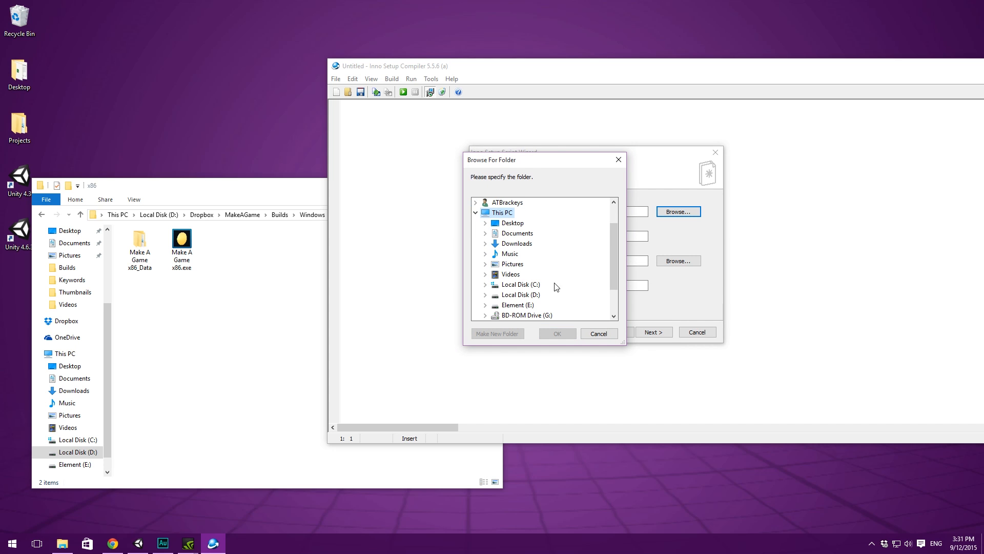
double_click(519, 296)
double_click(533, 235)
scroll(567, 235, "down", 12)
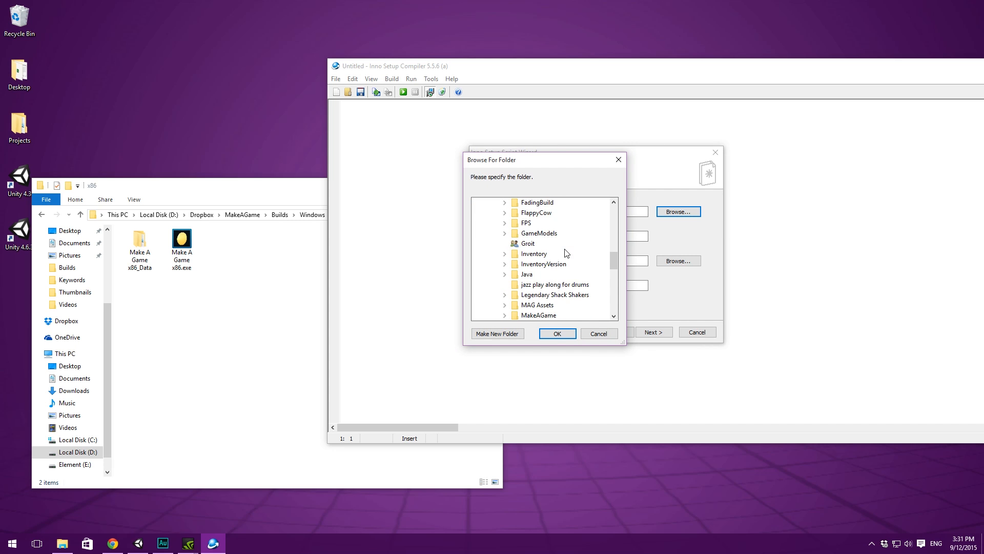
scroll(566, 266, "down", 1)
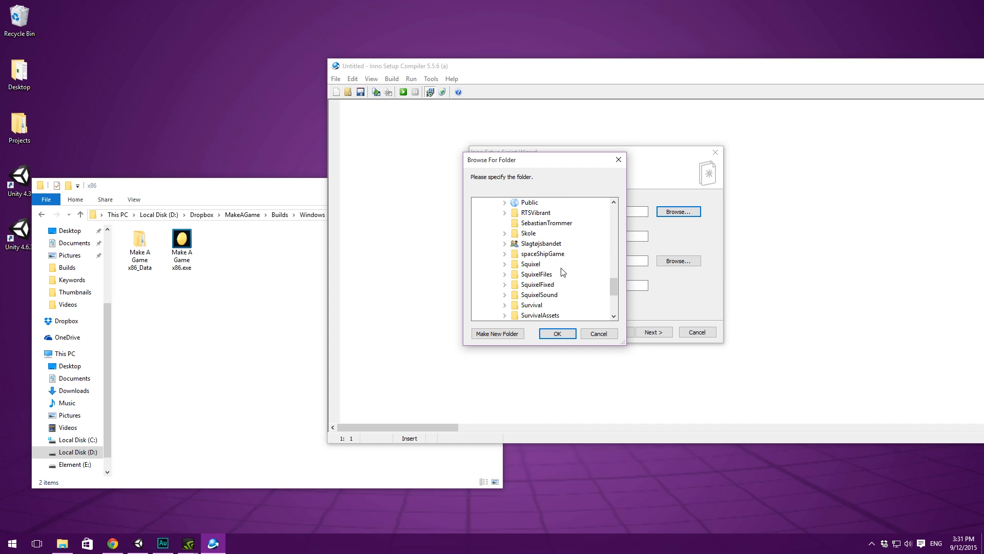
scroll(559, 264, "up", 4)
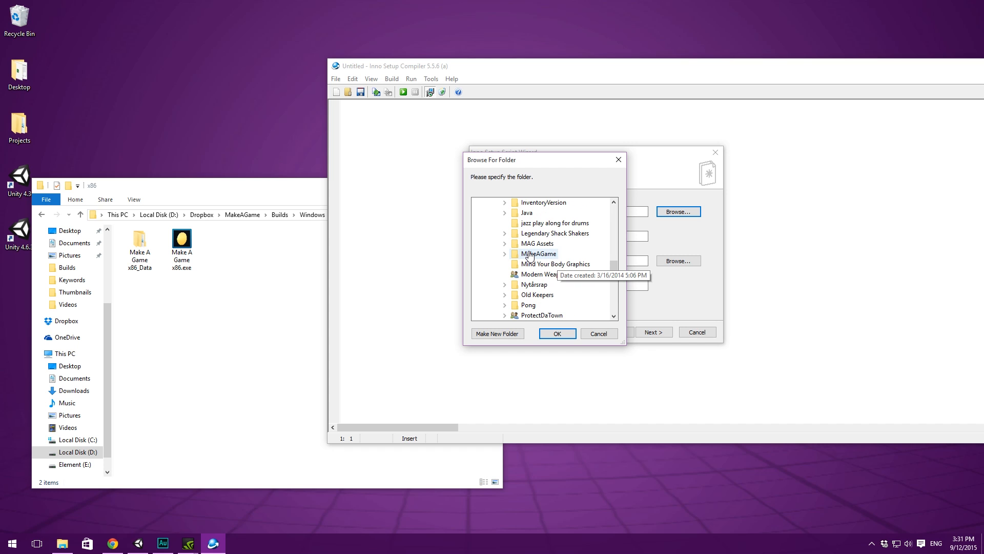
Expand the MakeAGame, Builds and Windows folders in the output folder tree
double_click(531, 255)
double_click(540, 244)
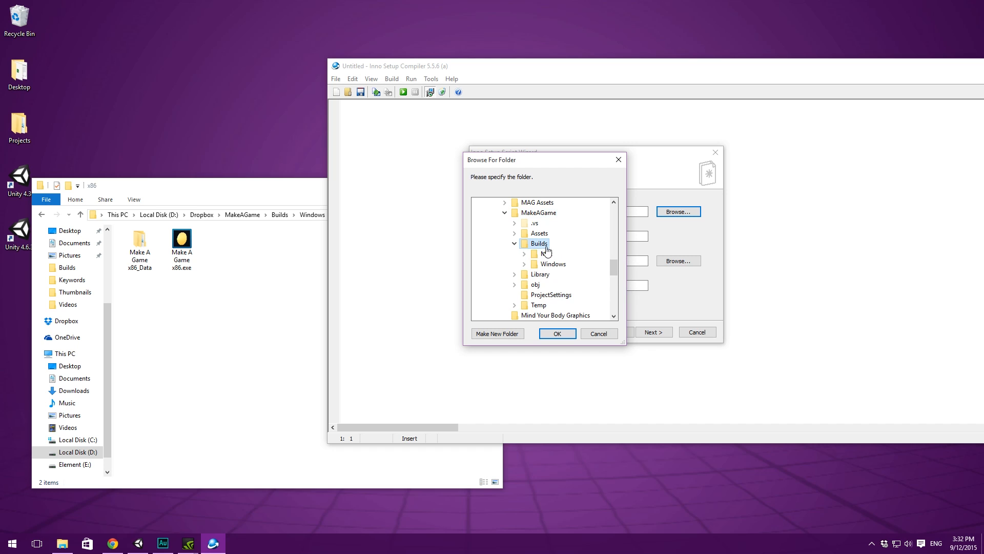
double_click(553, 264)
scroll(567, 230, "down", 2)
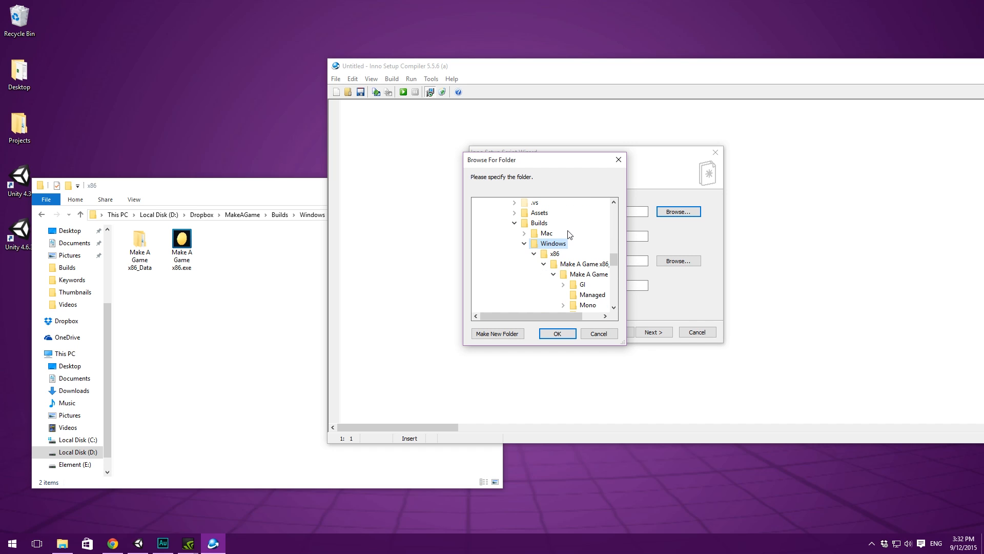
scroll(578, 245, "down", 1)
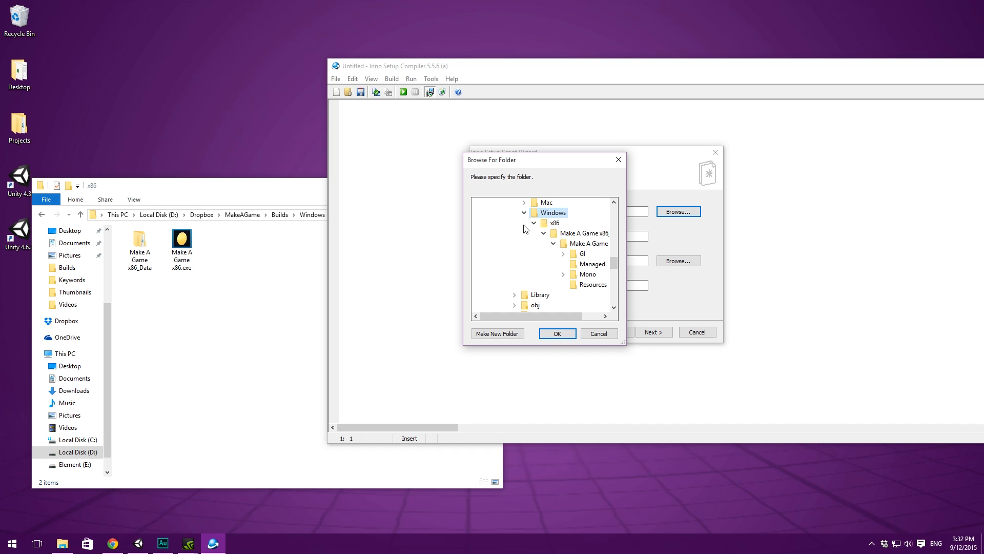
scroll(524, 227, "up", 1)
left_click(523, 244)
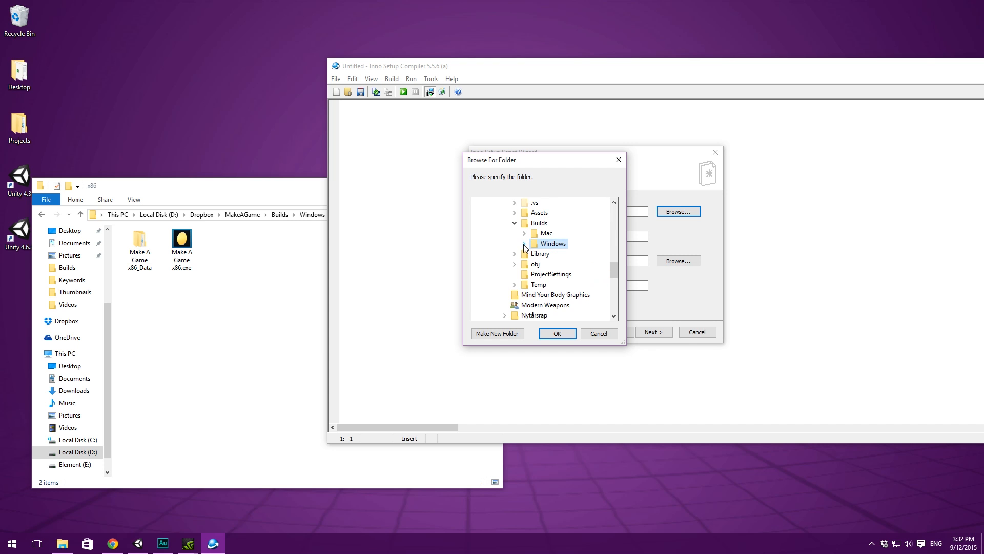
left_click(524, 244)
left_click(534, 243)
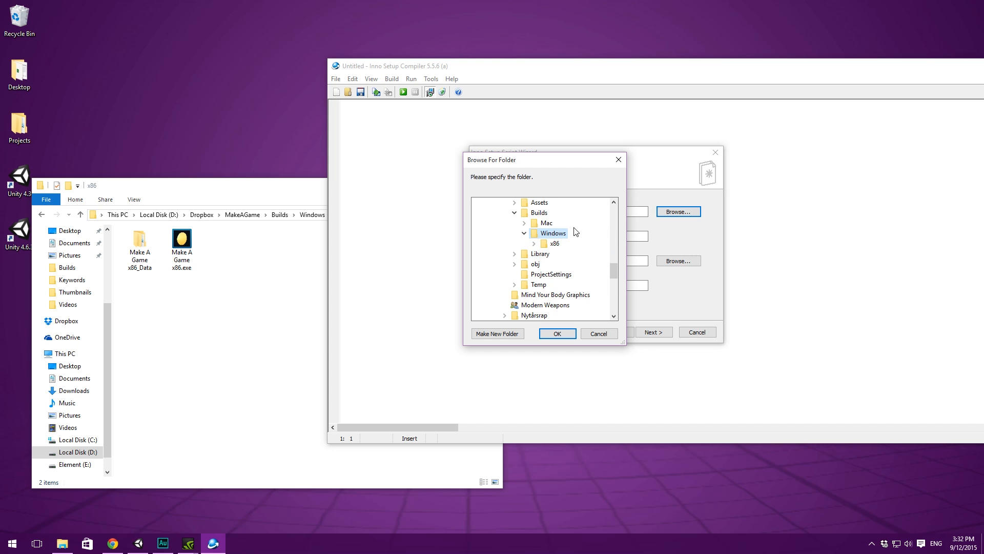
Create a folder named Installer inside the Windows builds folder and set it as the compiler output folder
right_click(545, 233)
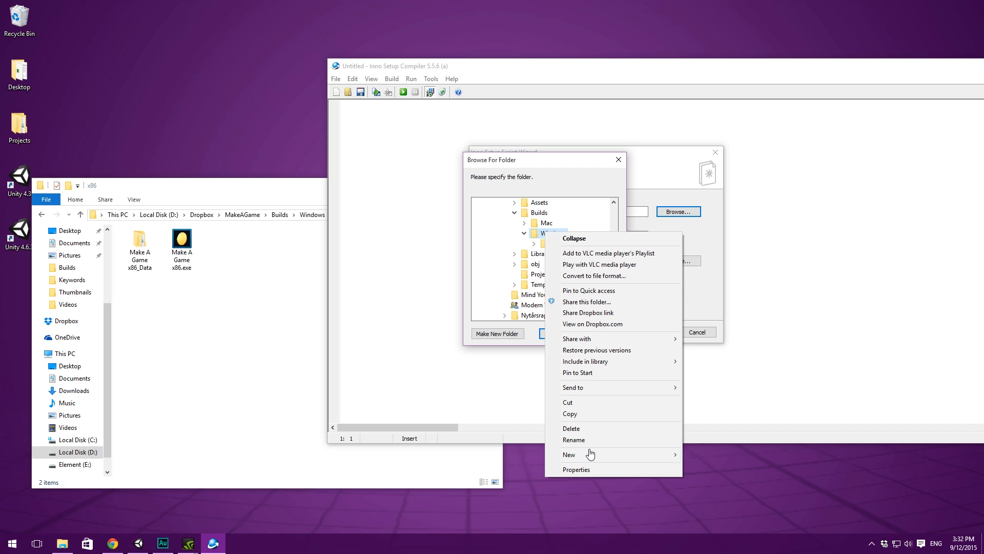
mouse_move(592, 454)
left_click(709, 454)
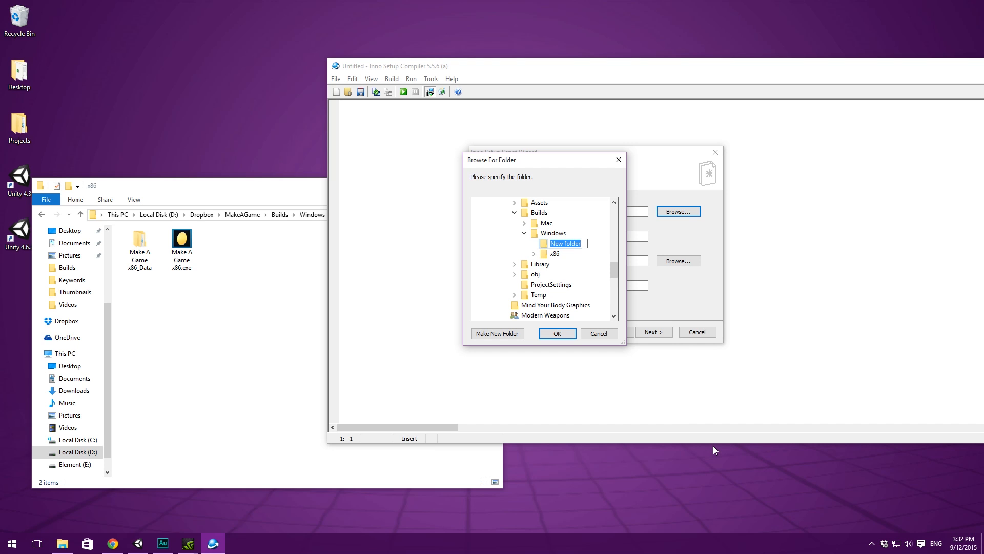
type("Installer")
key("Return")
left_click(558, 333)
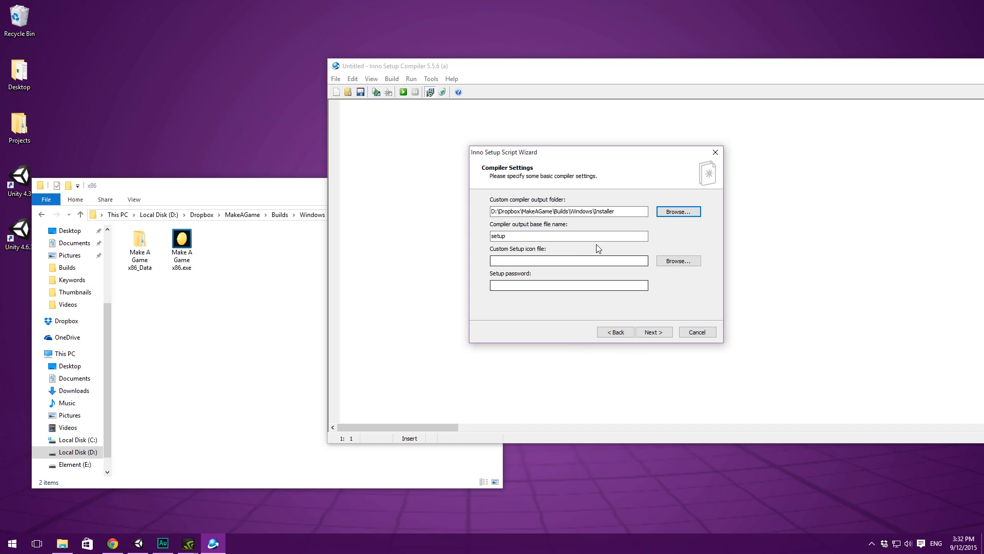
Set the compiler output base file name to "Make A Game Setup (x86)"
double_click(567, 239)
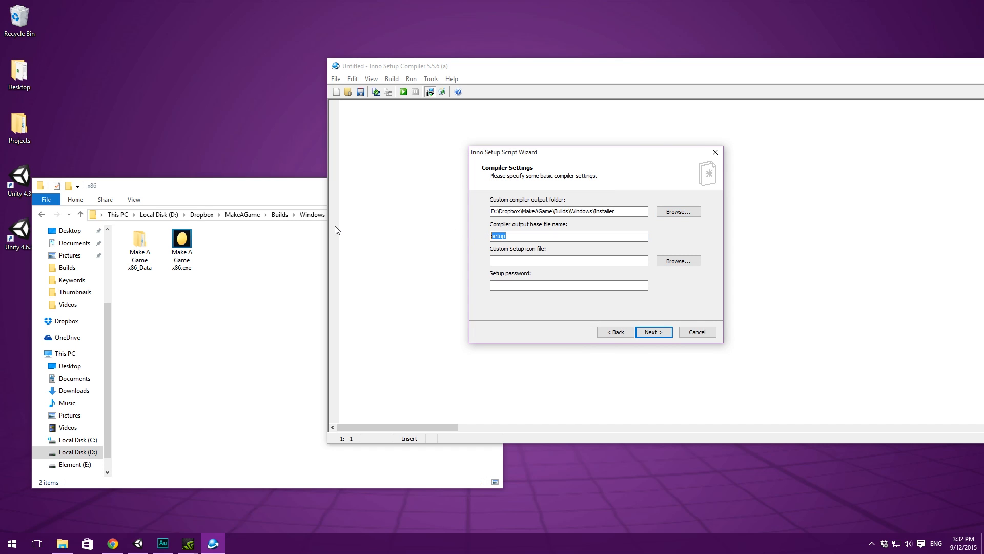
type("Make A Game S")
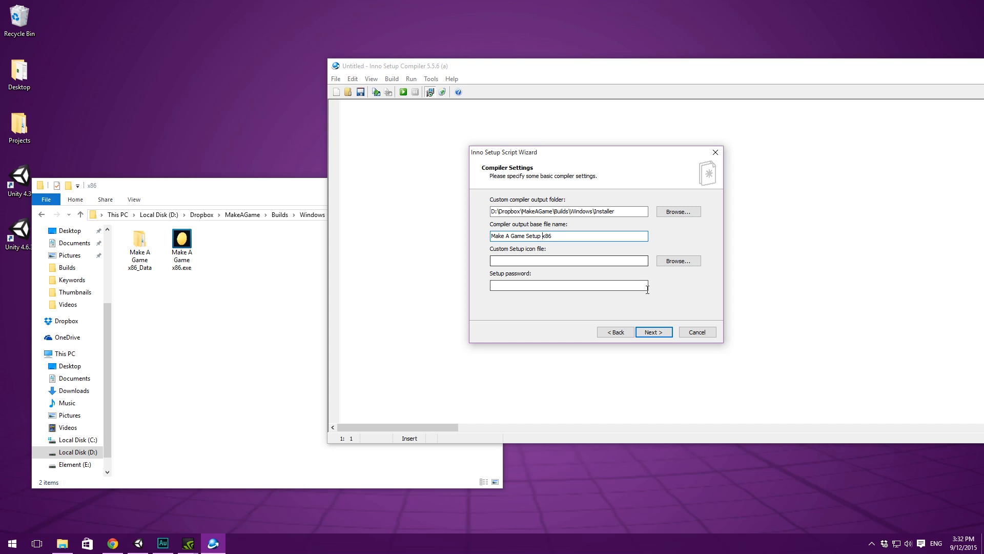
type("(")
key("BackSpace")
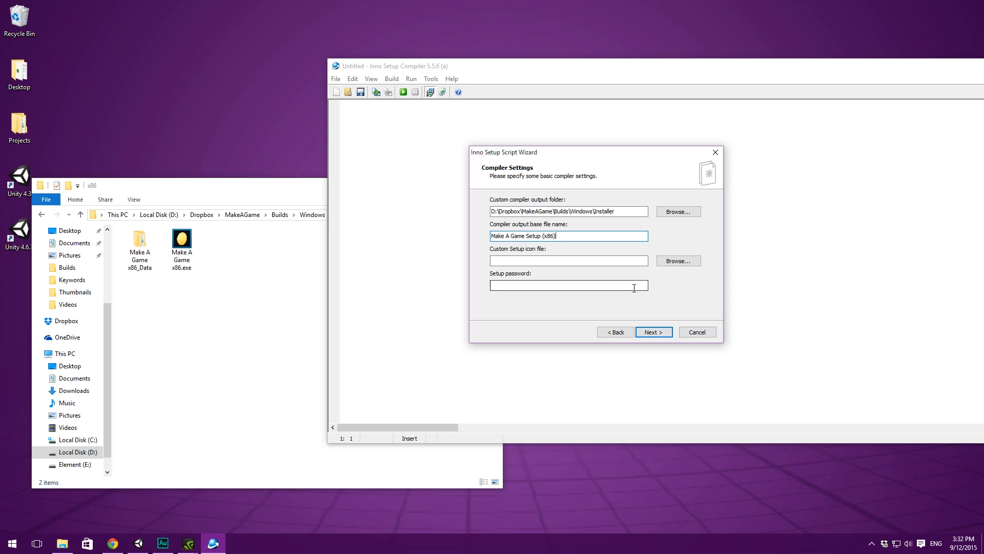
Leave the custom setup icon and setup password empty, and finish the Script Wizard to generate the script
left_click(597, 261)
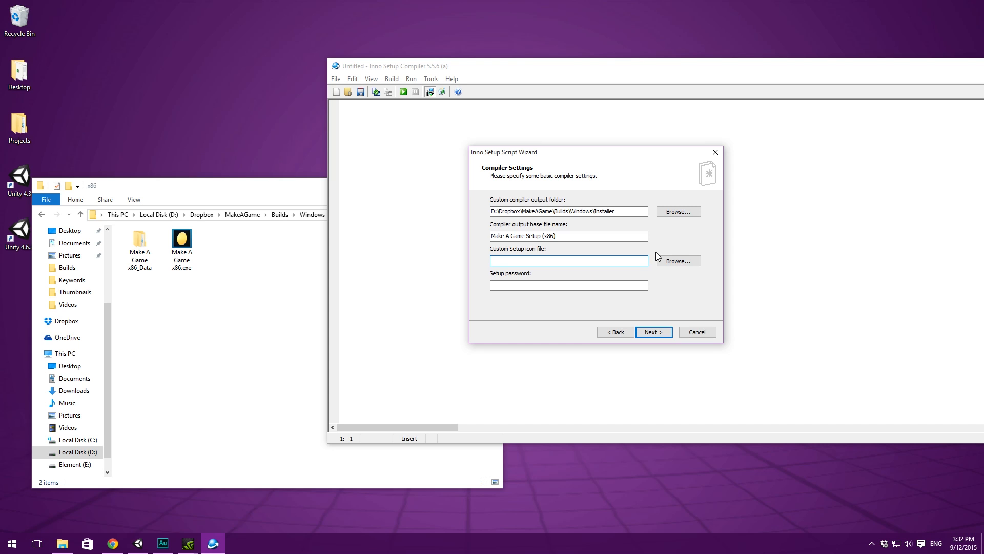
left_click(577, 286)
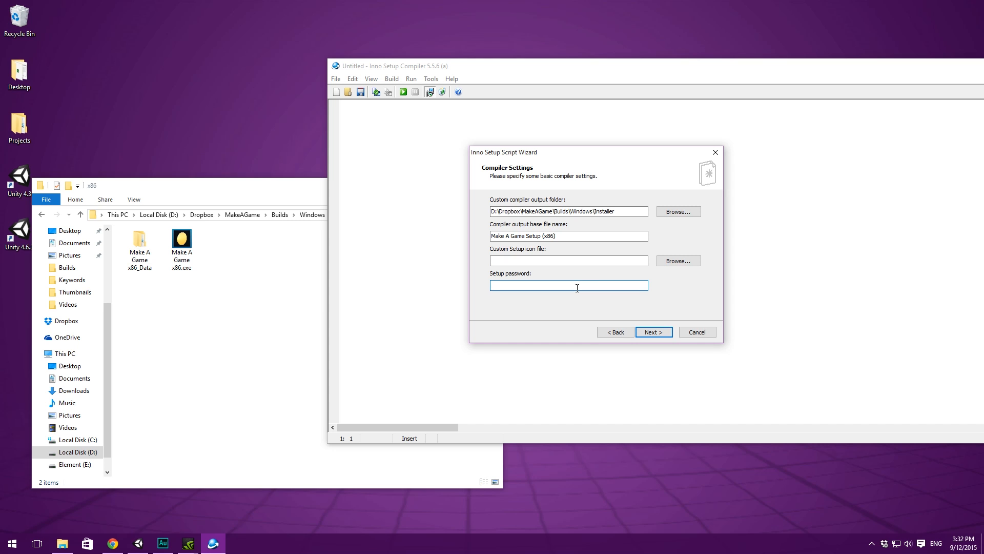
left_click(651, 333)
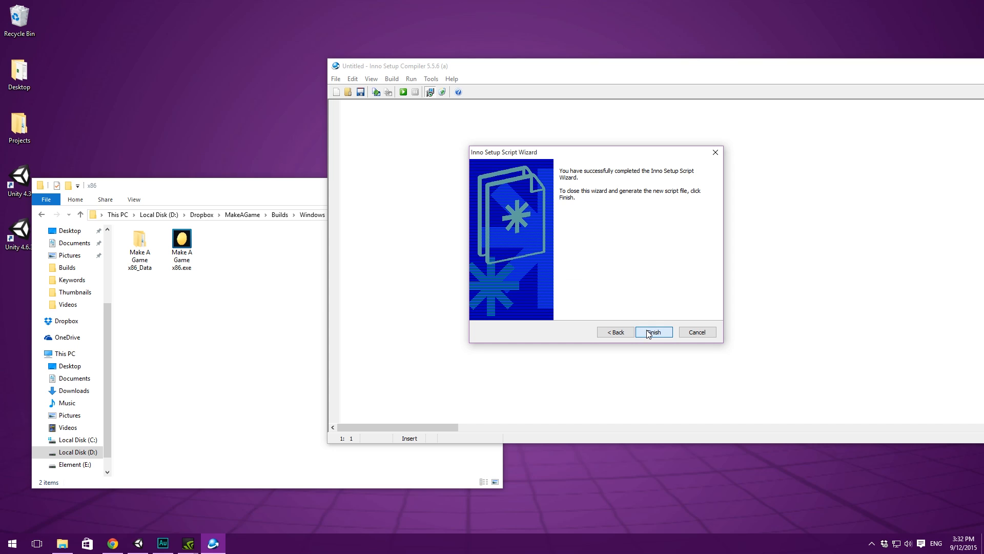
left_click(653, 332)
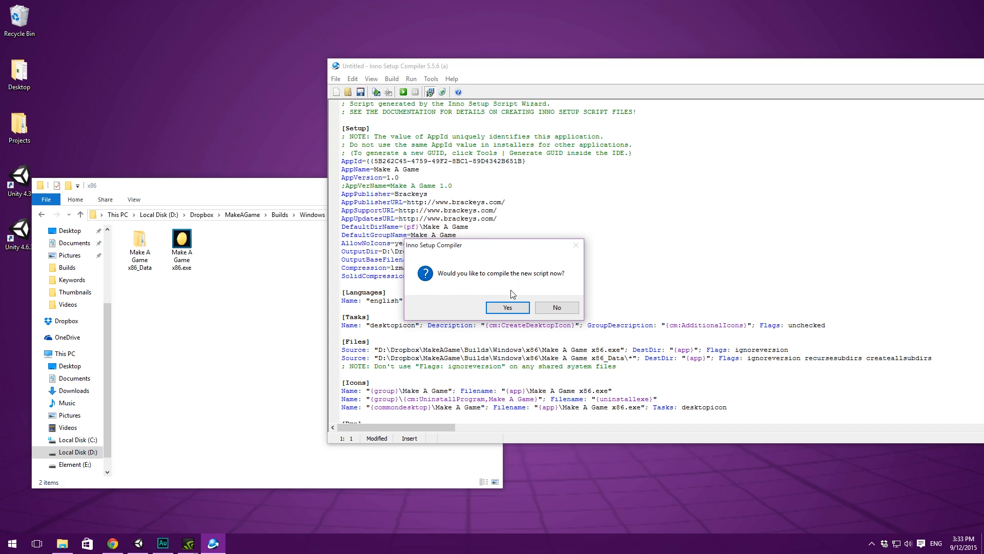
Agree to compile the new script and save it beforehand, choosing the Installer folder inside Windows as the save location
left_click(504, 308)
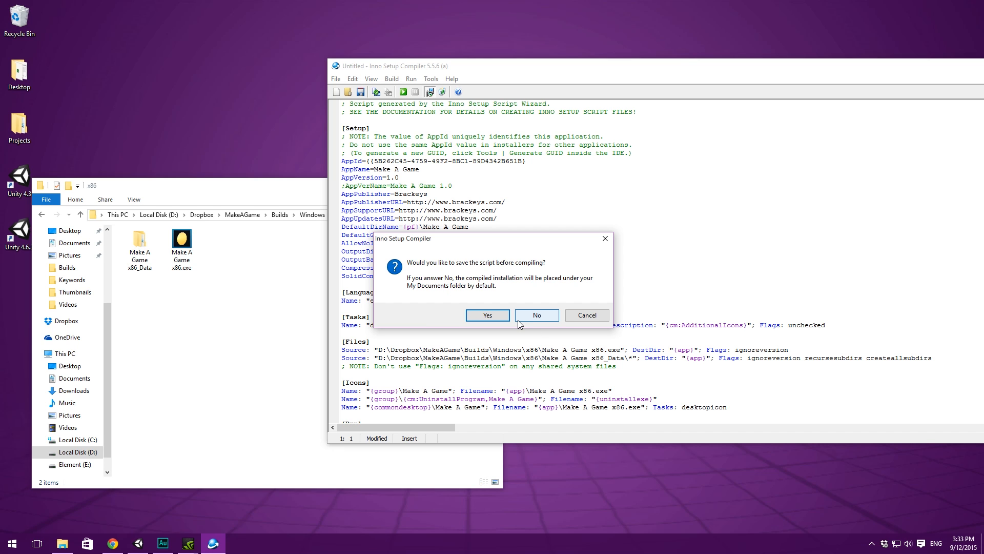
left_click(490, 315)
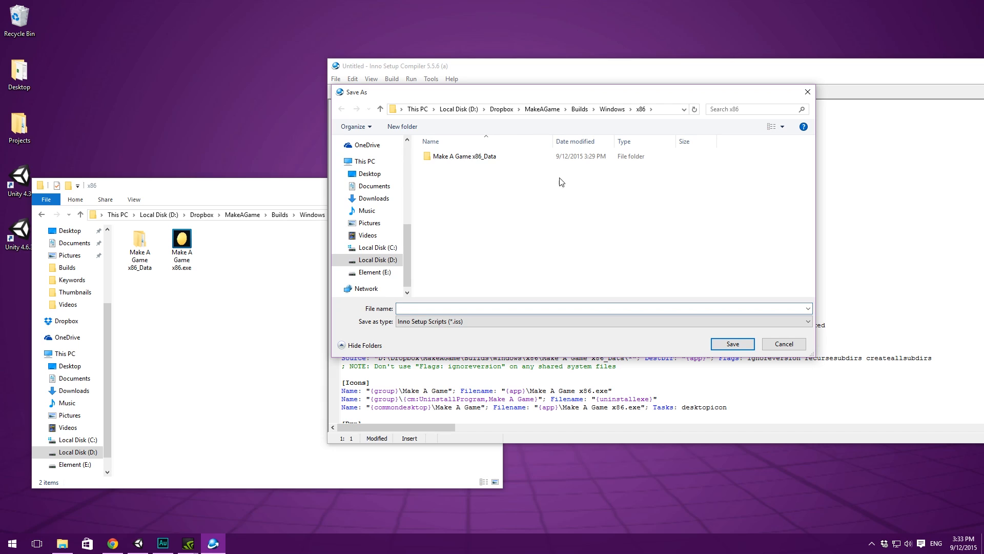
left_click(612, 108)
double_click(482, 156)
left_click(461, 308)
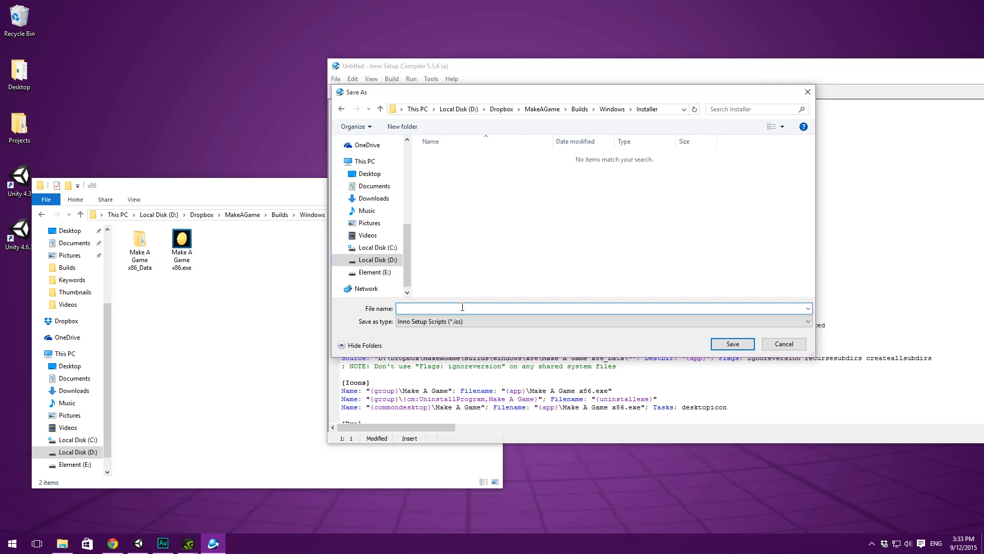
Save the script as MakeAGameCompileInstallerScript and let it compile
type("MakeAGameInstallerCompilae")
key("BackSpace")
key("BackSpace")
type("er")
key("BackSpace")
key("BackSpace")
key("BackSpace")
key("BackSpace")
key("BackSpace")
key("BackSpace")
key("BackSpace")
key("BackSpace")
key("BackSpace")
key("BackSpace")
key("BackSpace")
key("BackSpace")
key("BackSpace")
type("Com")
key("Return")
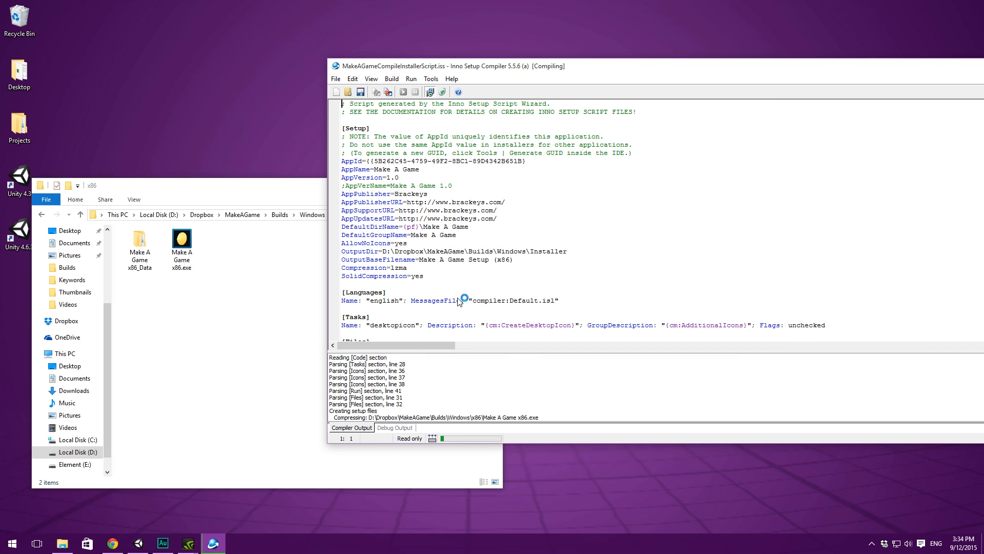
Switch to File Explorer, open the Installer folder inside Windows and check the script, compiler output and Make A Game Setup (x86).exe
left_click(313, 236)
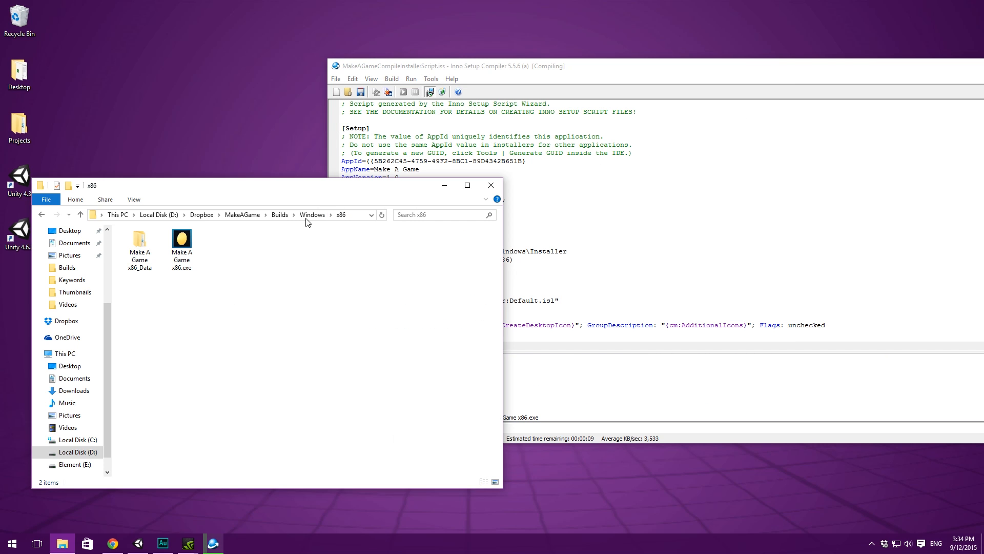
left_click(281, 214)
double_click(143, 243)
double_click(144, 246)
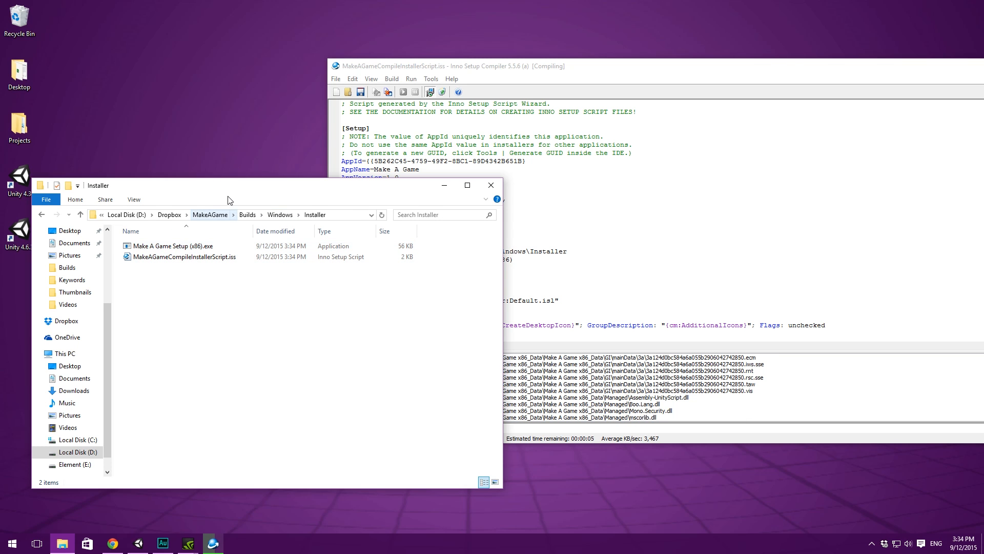
left_click(241, 257)
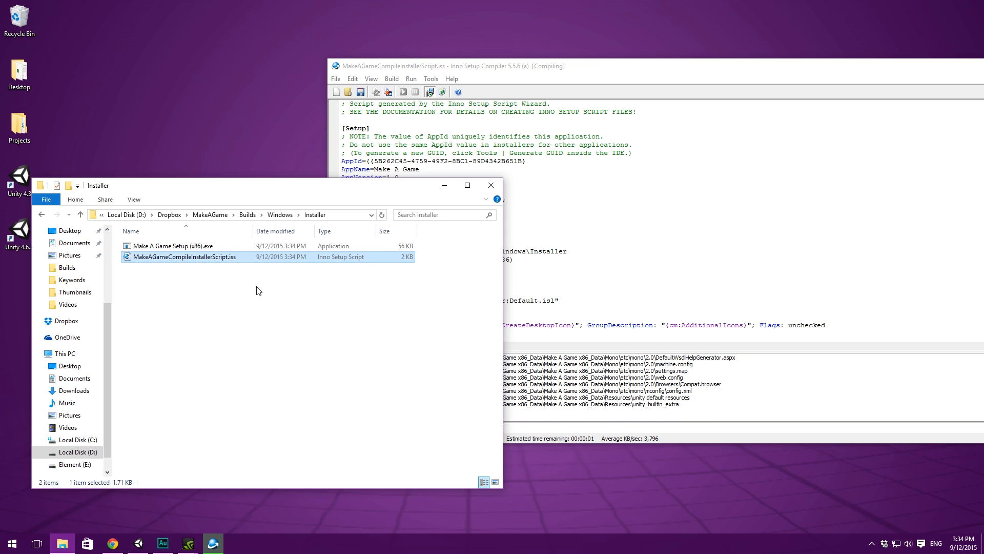
left_click(691, 218)
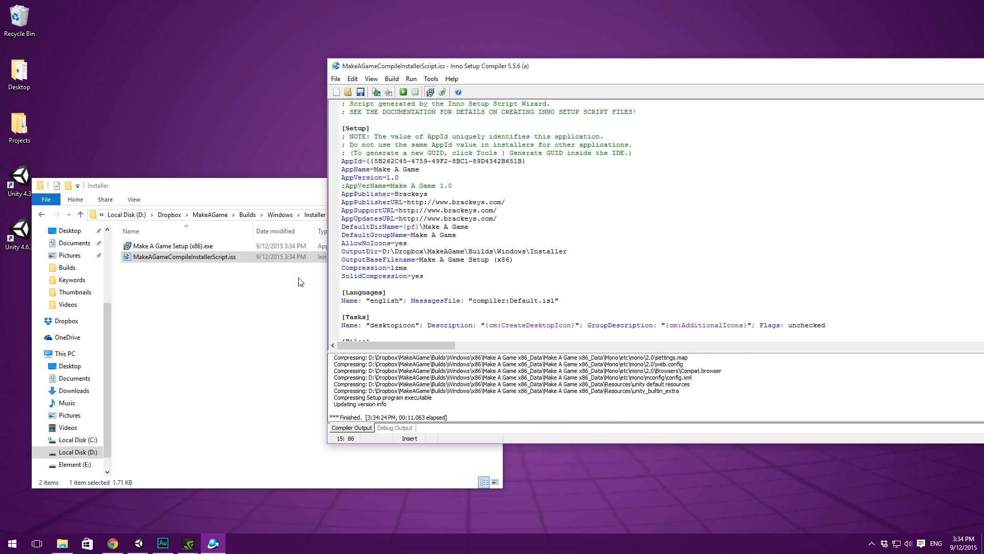
left_click(225, 246)
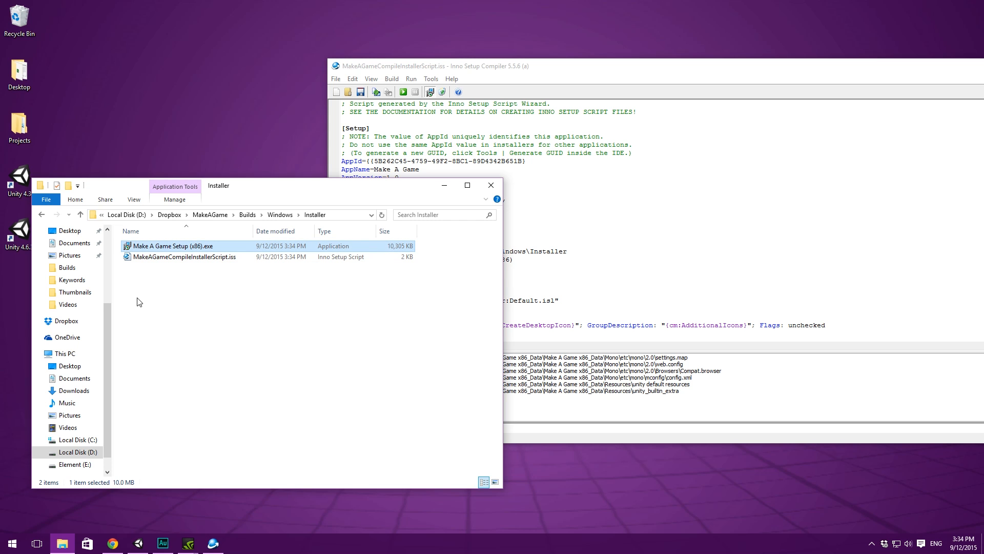
Run Make A Game Setup (x86).exe from the Installer folder and allow it to make changes to the PC
left_click_drag(270, 191, 665, 101)
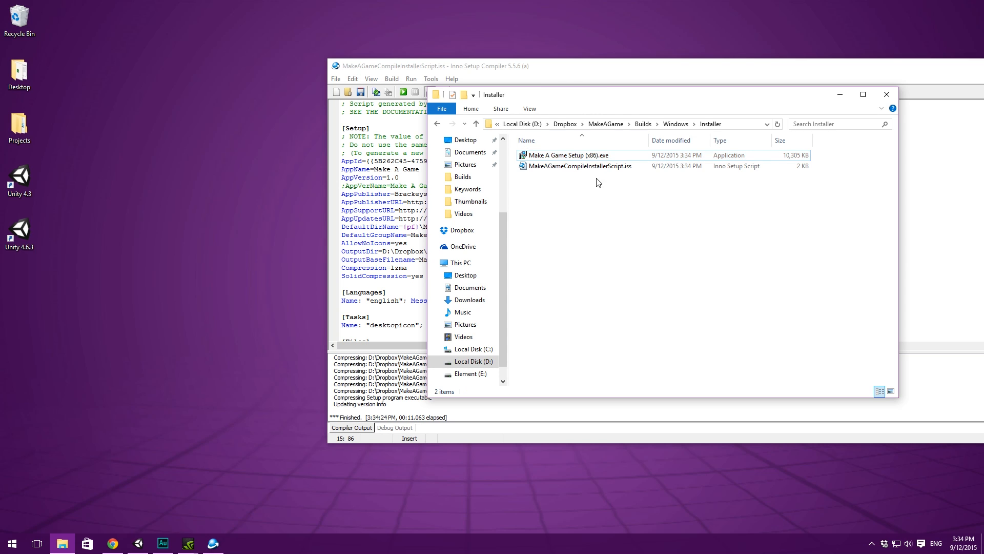
double_click(613, 155)
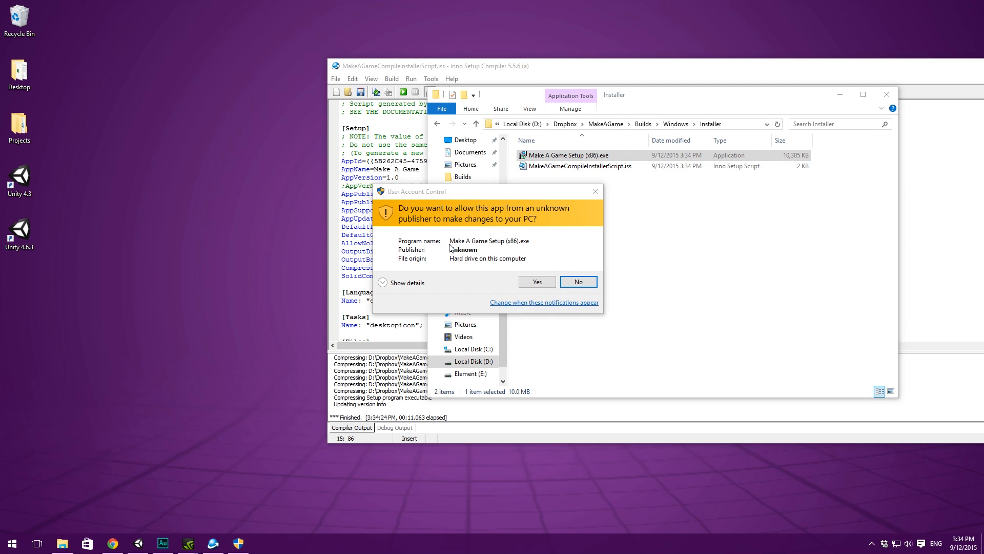
left_click(547, 285)
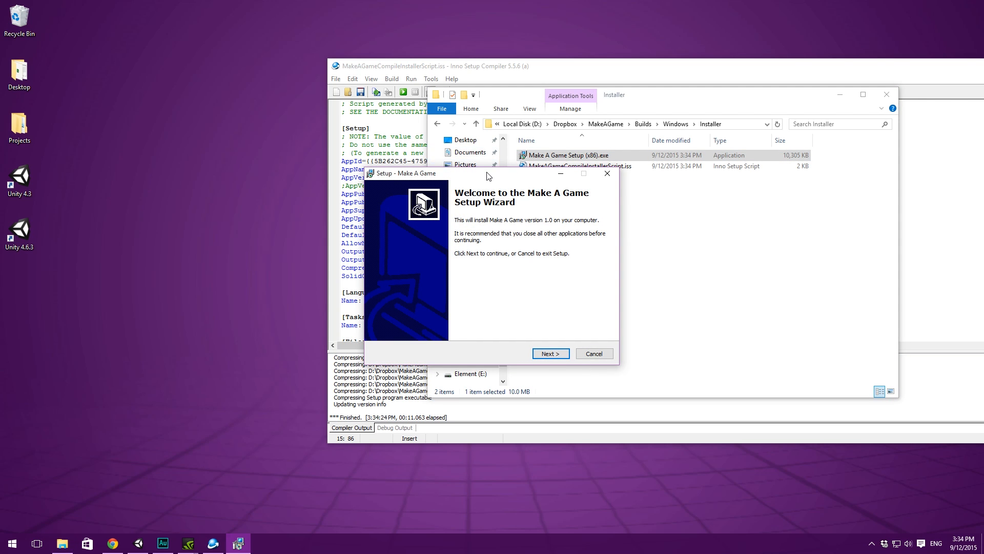
left_click_drag(485, 173, 675, 200)
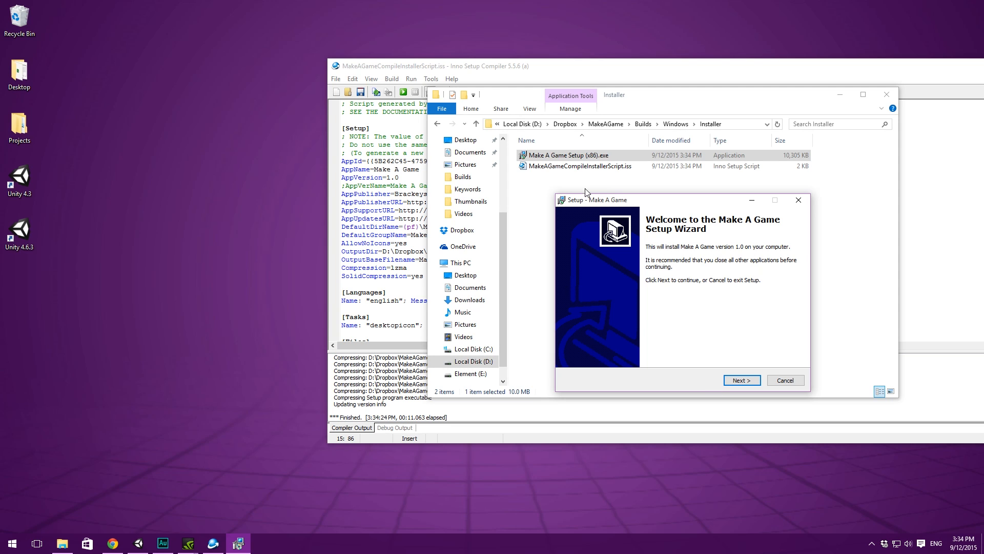
Install to C:\Program Files (x86)\Make A Game with the Start Menu folder Make A Game and a desktop icon, and finish the setup
left_click(738, 380)
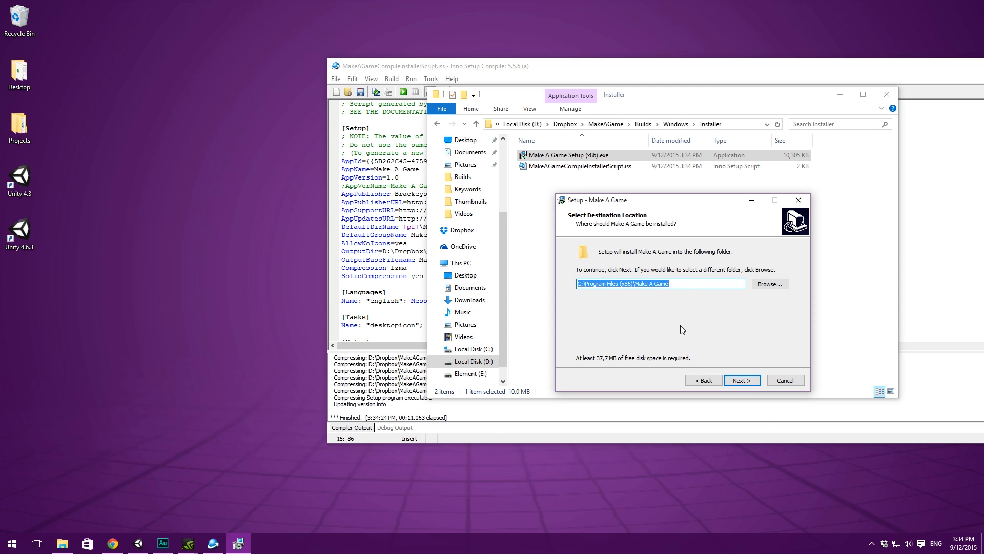
left_click(739, 379)
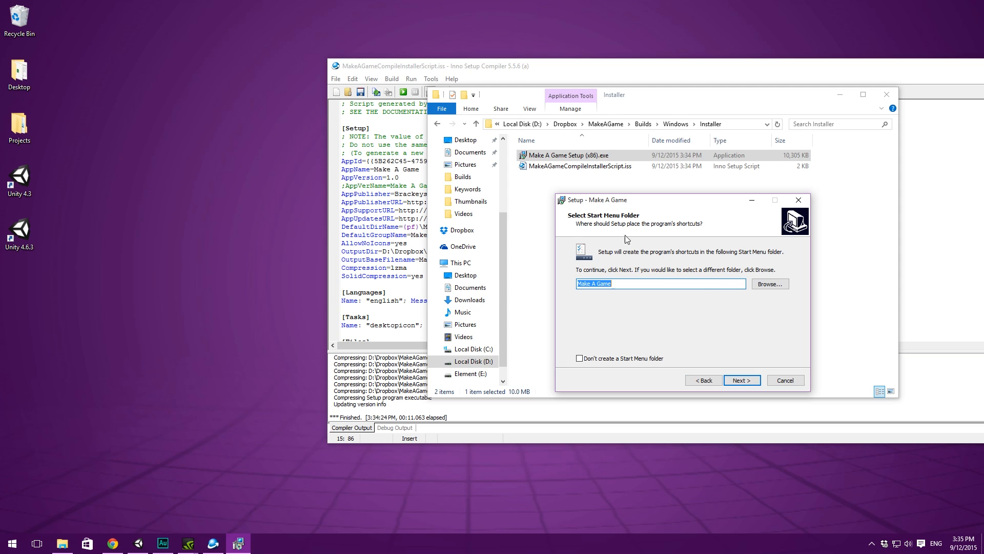
left_click(619, 358)
left_click(596, 361)
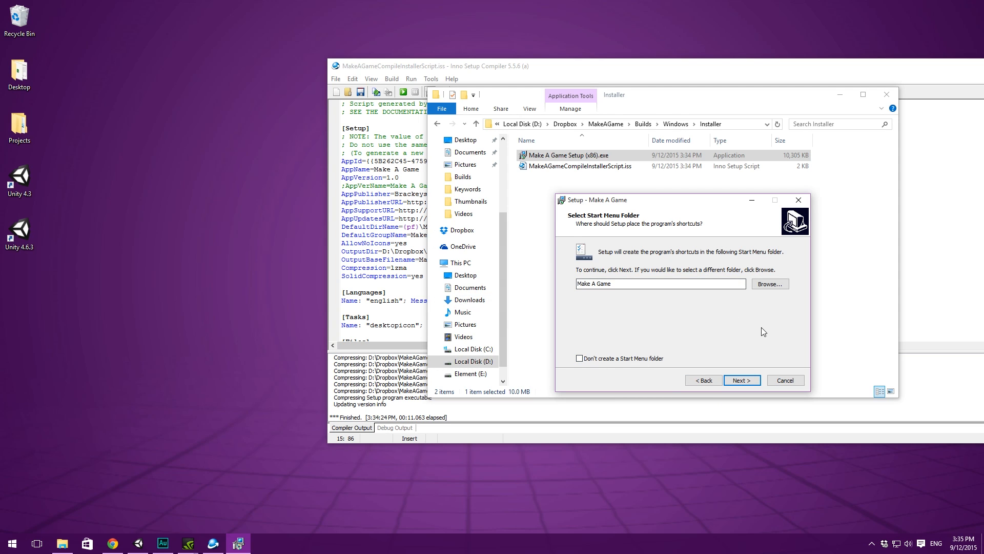
left_click(749, 380)
left_click(630, 282)
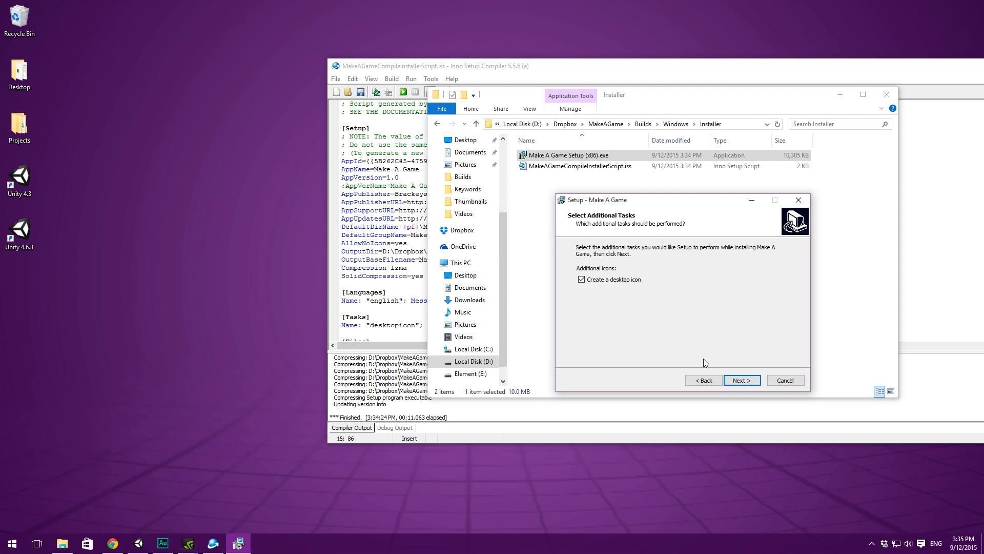
left_click(738, 380)
left_click(741, 381)
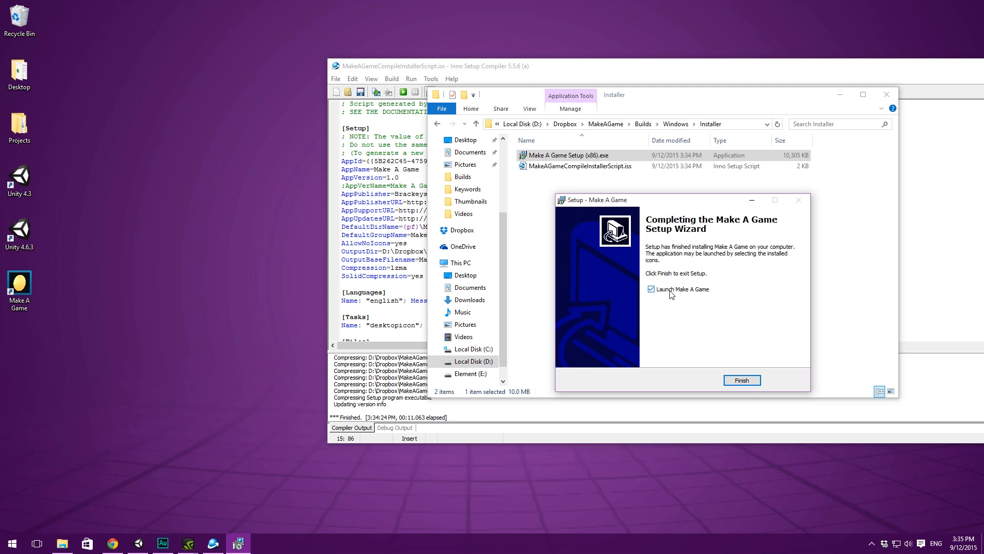
left_click(739, 383)
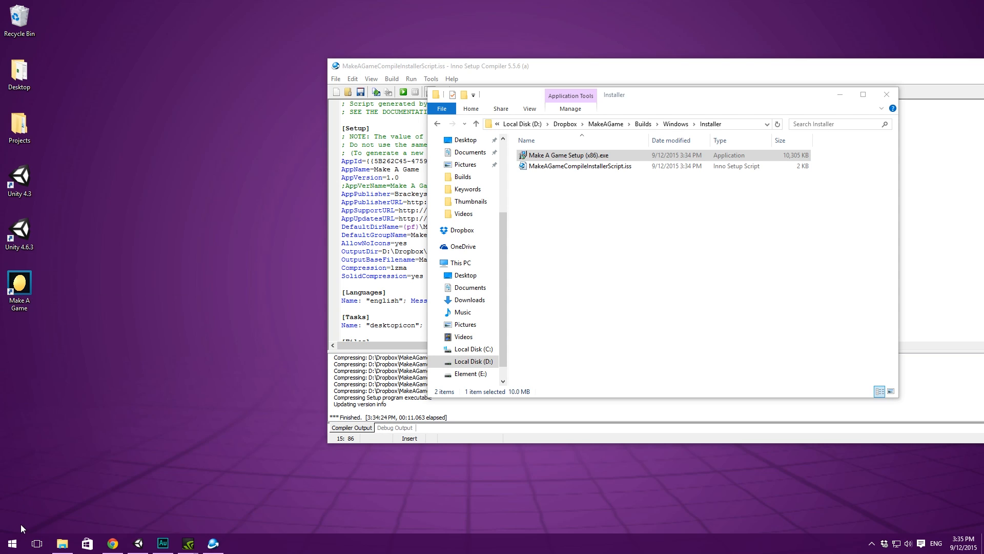
Check the Start menu for the Make A Game entry and open the file location of its desktop shortcut
left_click(13, 543)
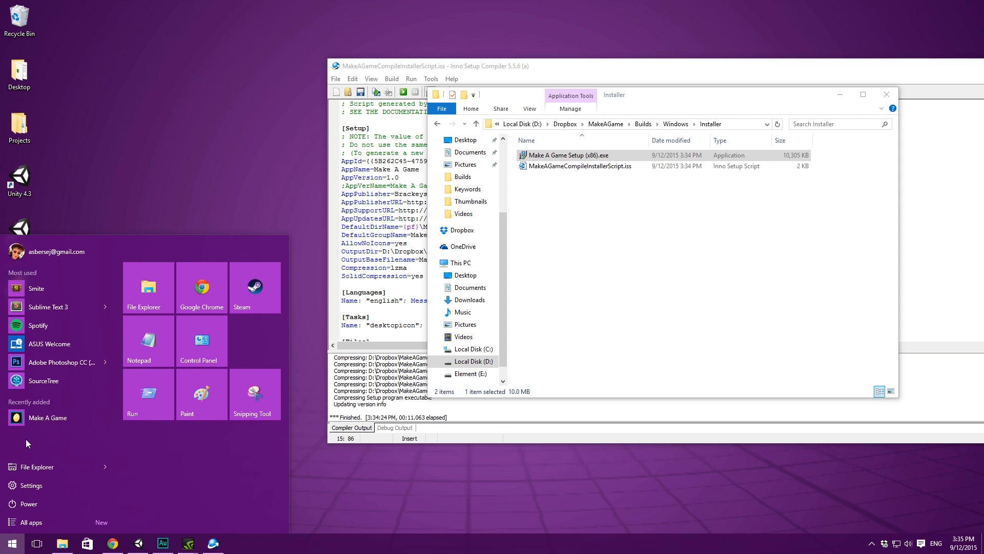
left_click(49, 418)
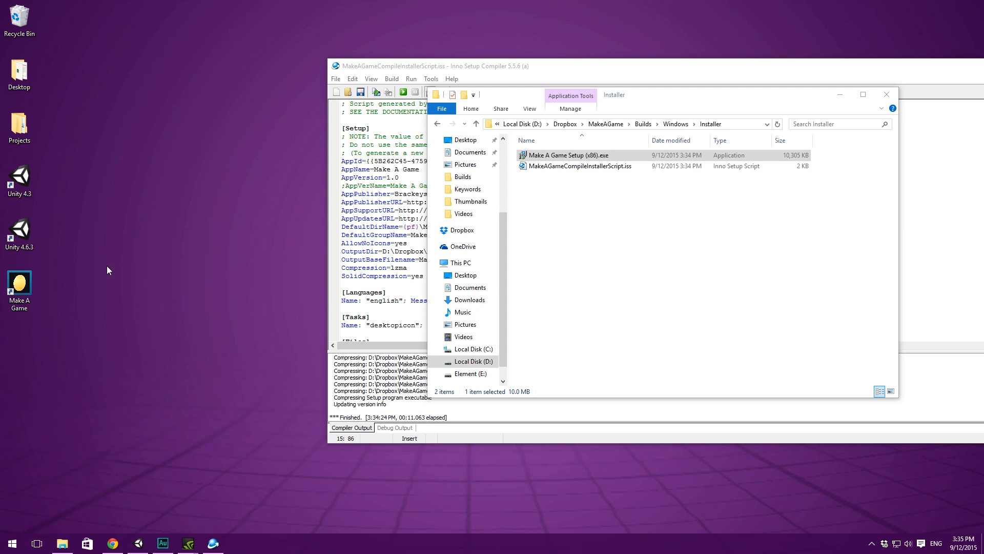
right_click(15, 279)
left_click(118, 295)
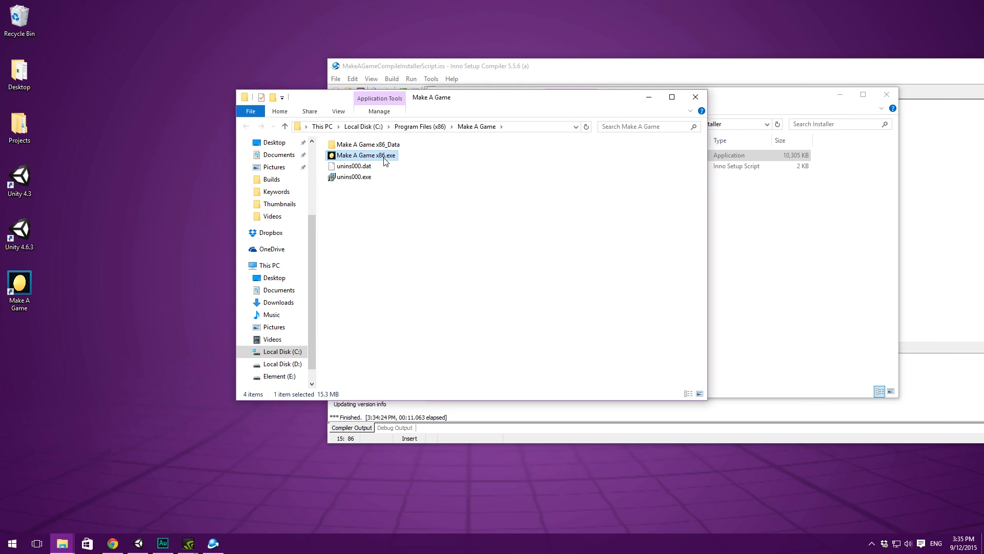
Inspect the installed Make A Game x86_Data folder and the unins000.exe uninstaller, and close the installation folder
double_click(392, 145)
key("BackSpace")
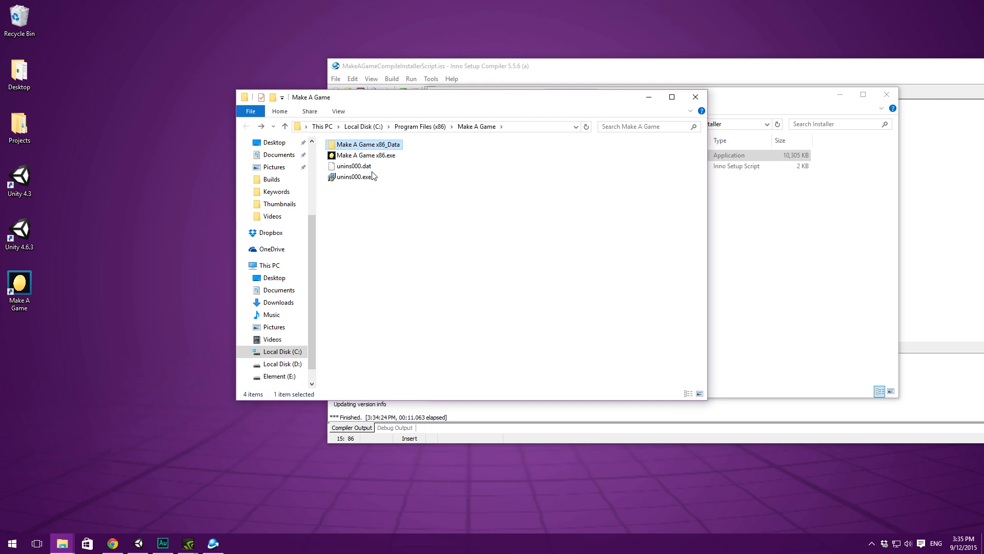
left_click(354, 177)
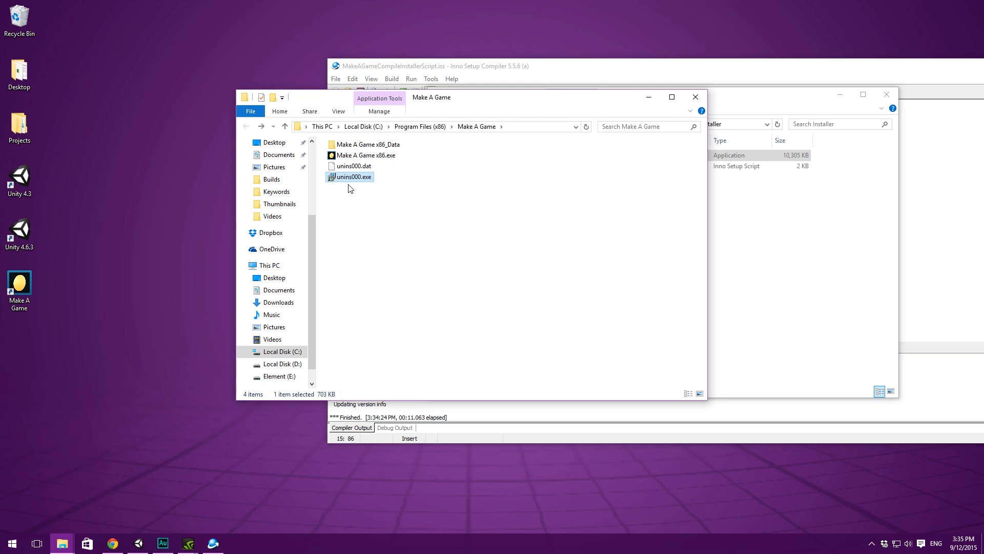
double_click(353, 179)
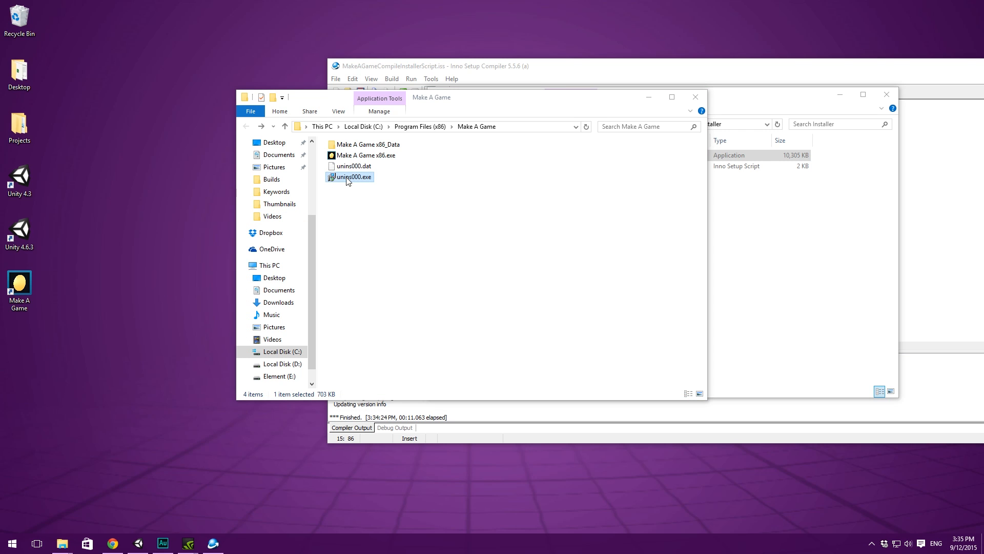
left_click(695, 97)
left_click(183, 275)
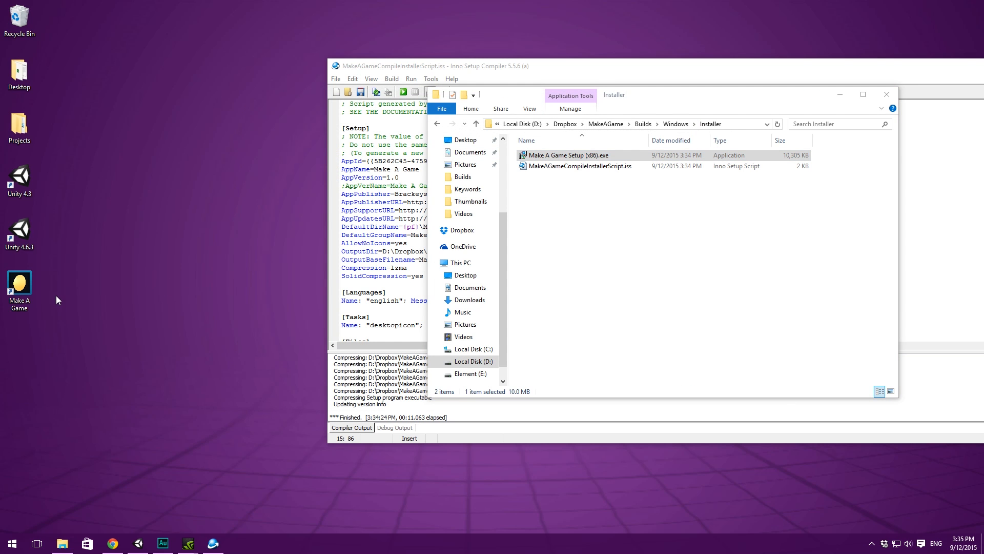
Launch Make A Game from its desktop shortcut, windowed at 1024 x 768 with high quality graphics
double_click(22, 283)
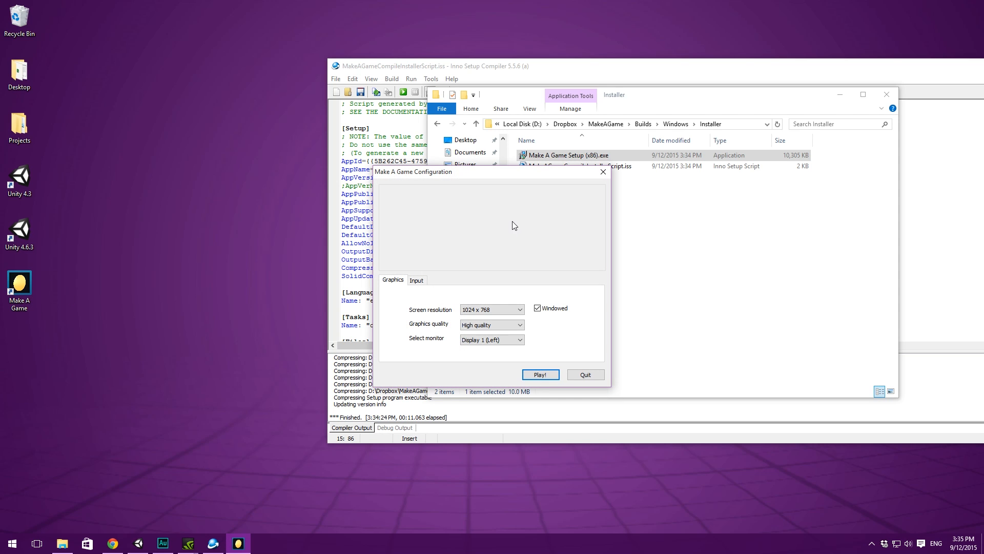
left_click_drag(440, 167, 645, 206)
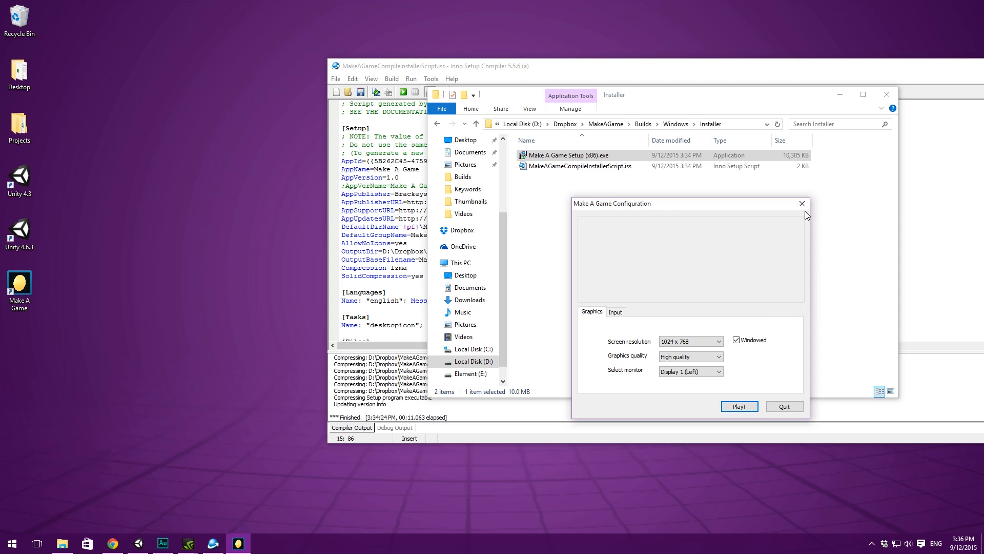
left_click_drag(690, 206, 660, 216)
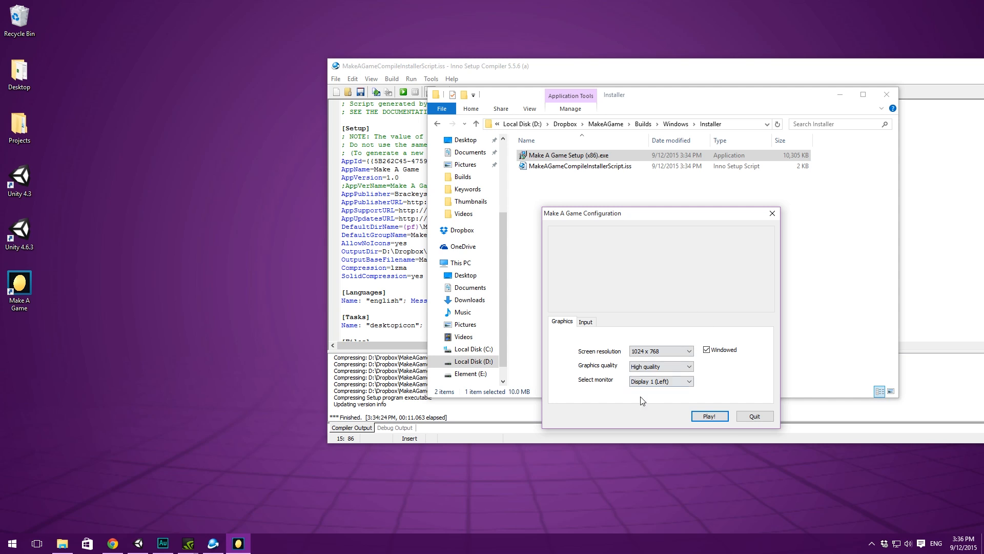
left_click(717, 417)
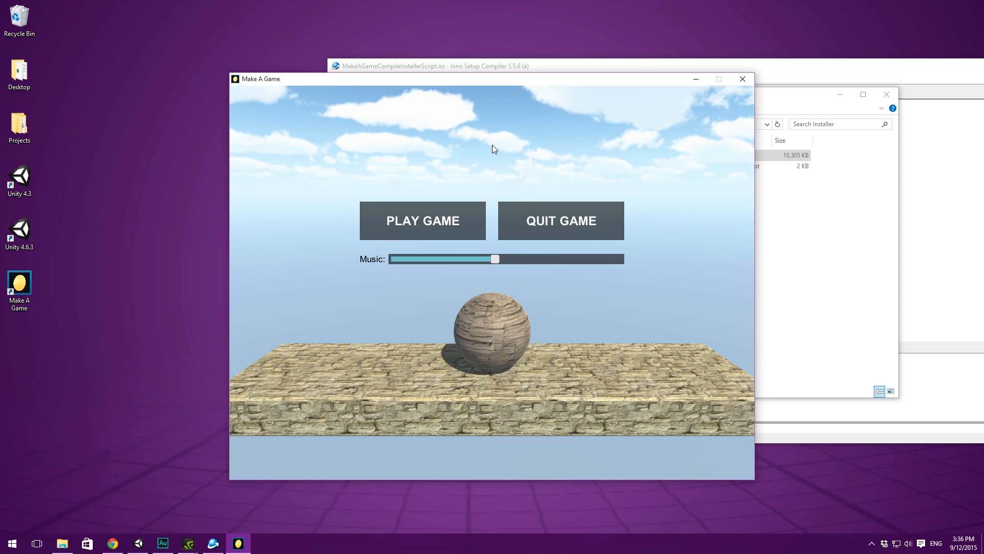
Start the game, roll the ball rightward through the coin towards the enemy, and close the game
left_click(421, 221)
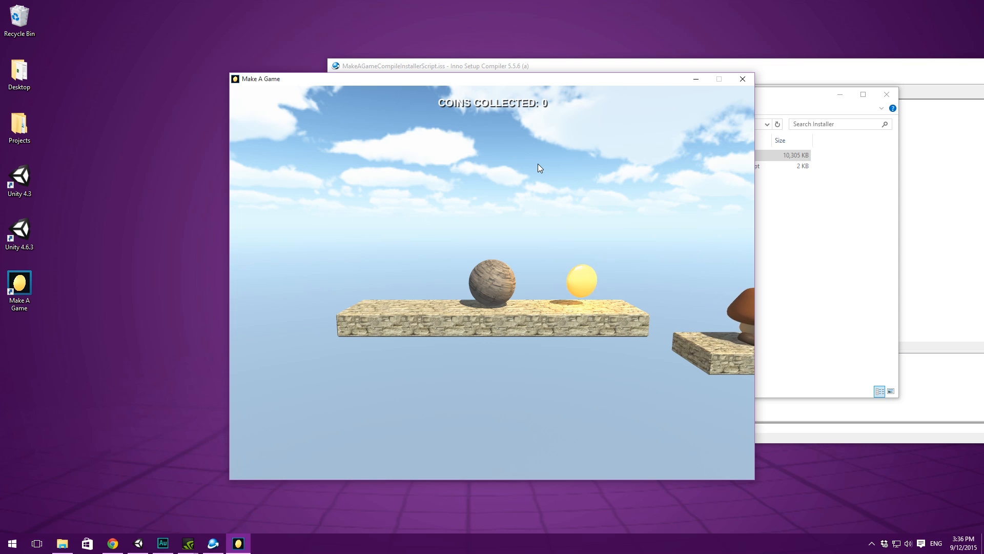
key("Right")
key("Right")
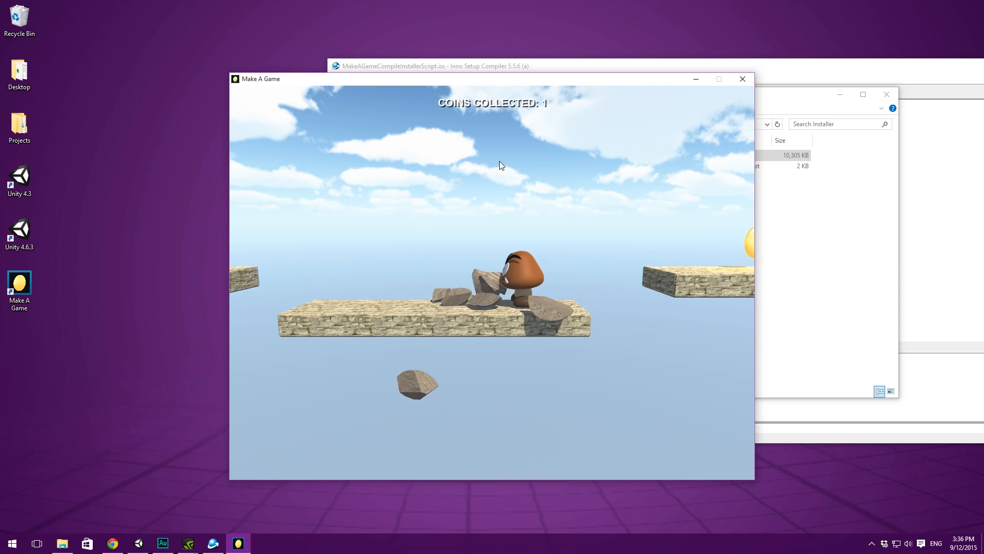
left_click(741, 80)
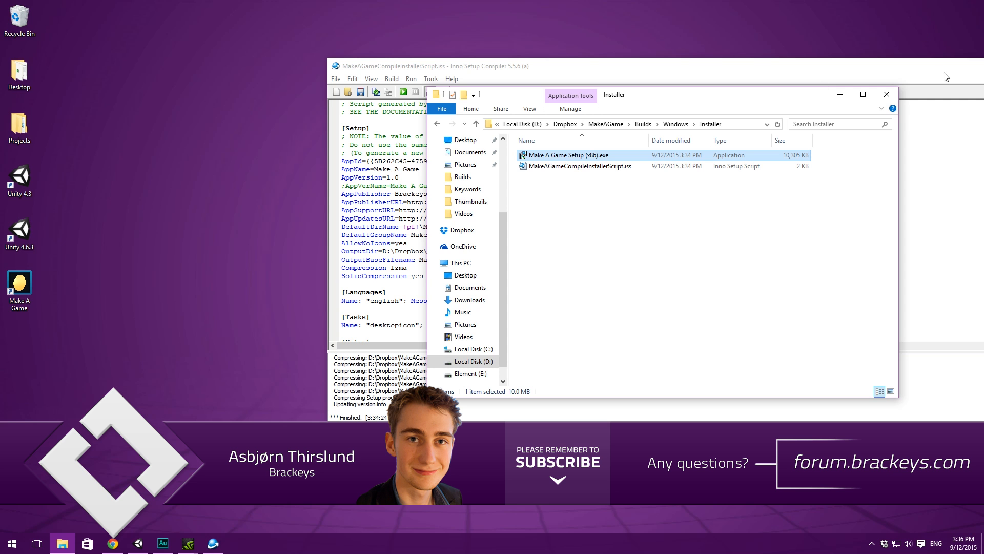
Close the Installer folder window and the Inno Setup Compiler
left_click(886, 95)
left_click_drag(880, 67, 700, 94)
left_click(861, 94)
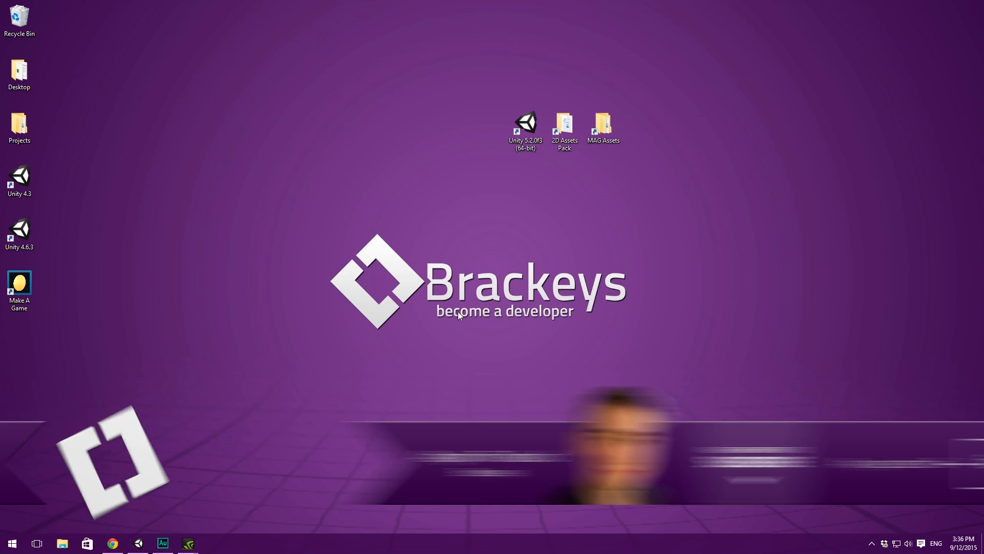